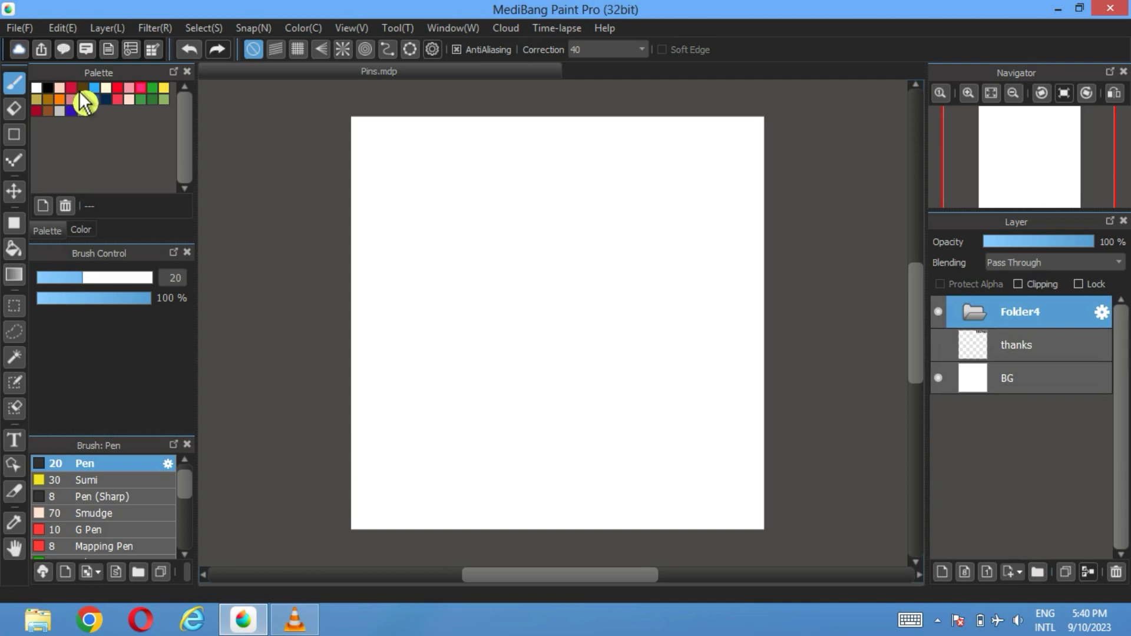
Draw a black circle outline in the upper middle of the canvas on a new layer inside Folder4
click(14, 134)
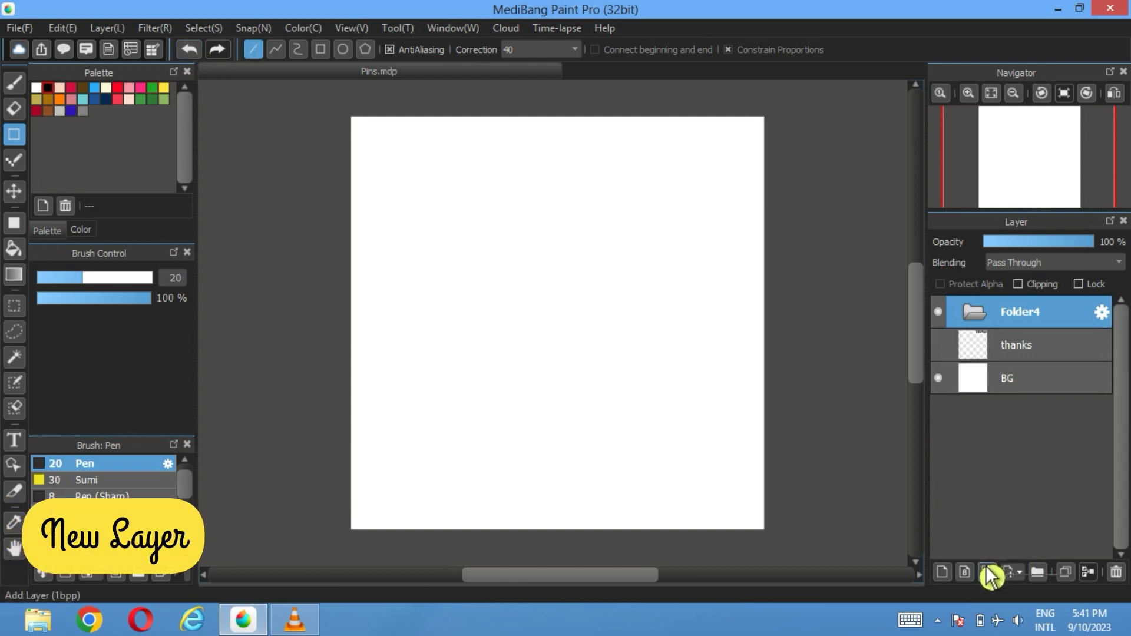
click(942, 571)
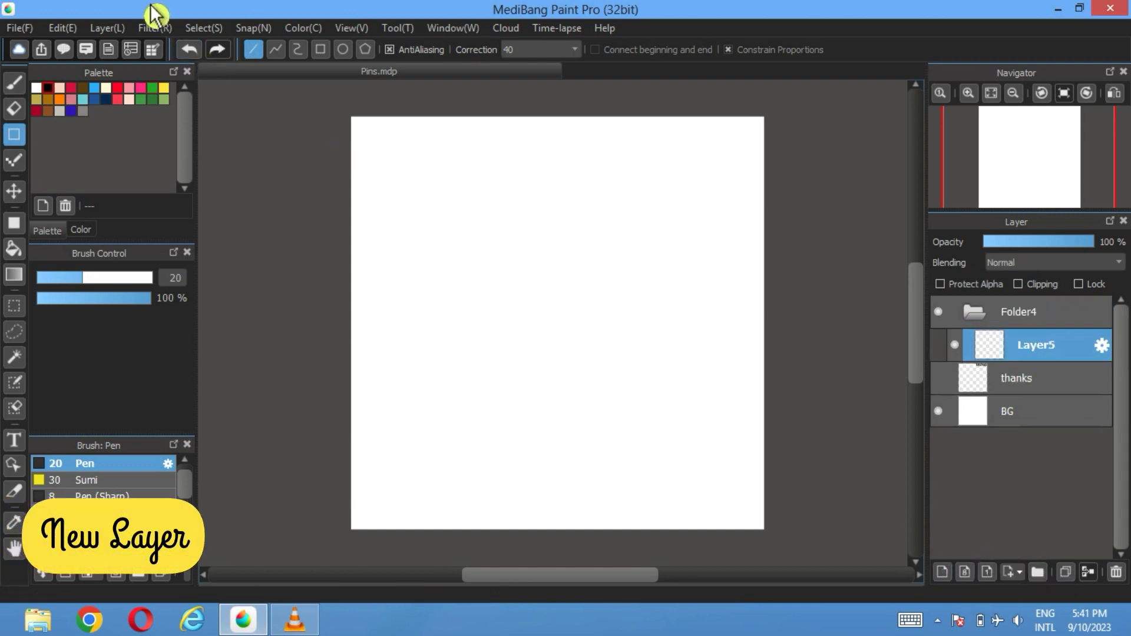
click(343, 51)
scroll(553, 212, up, 1)
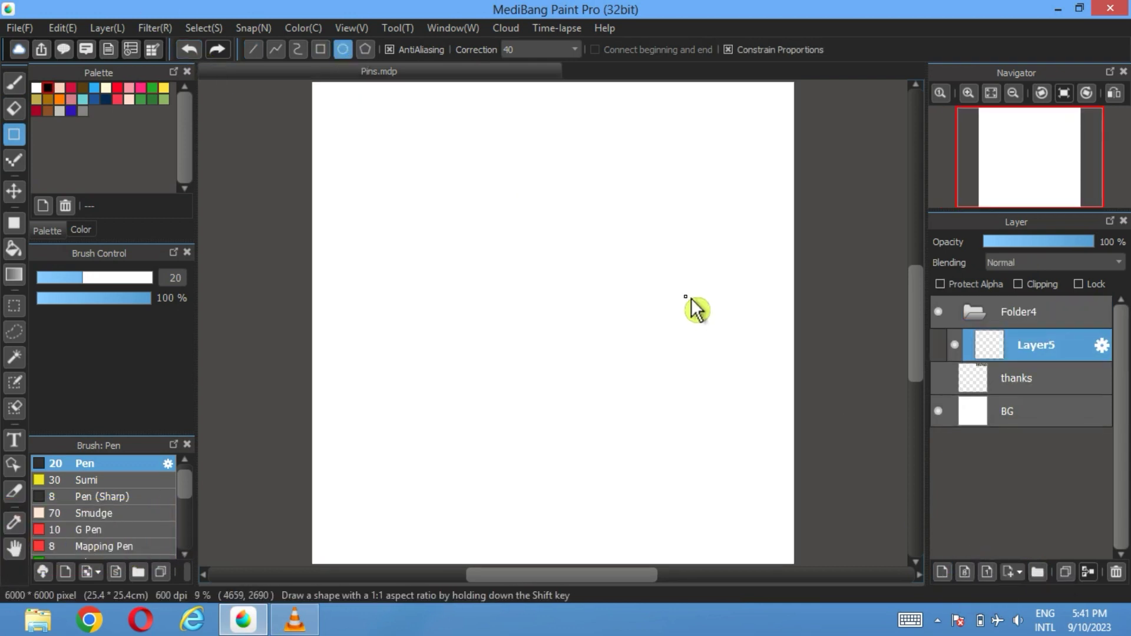
drag(682, 158, 588, 371)
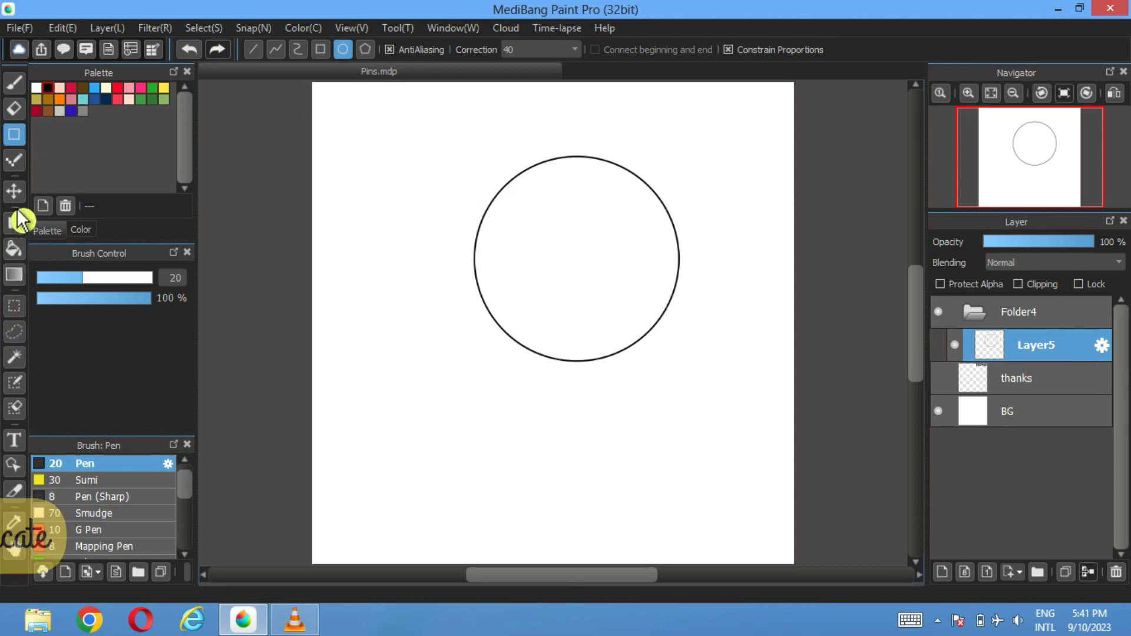
Move the circle down to the right, duplicate its layer, and shift the copy left so the two circles overlap
click(14, 191)
drag(513, 268, 599, 331)
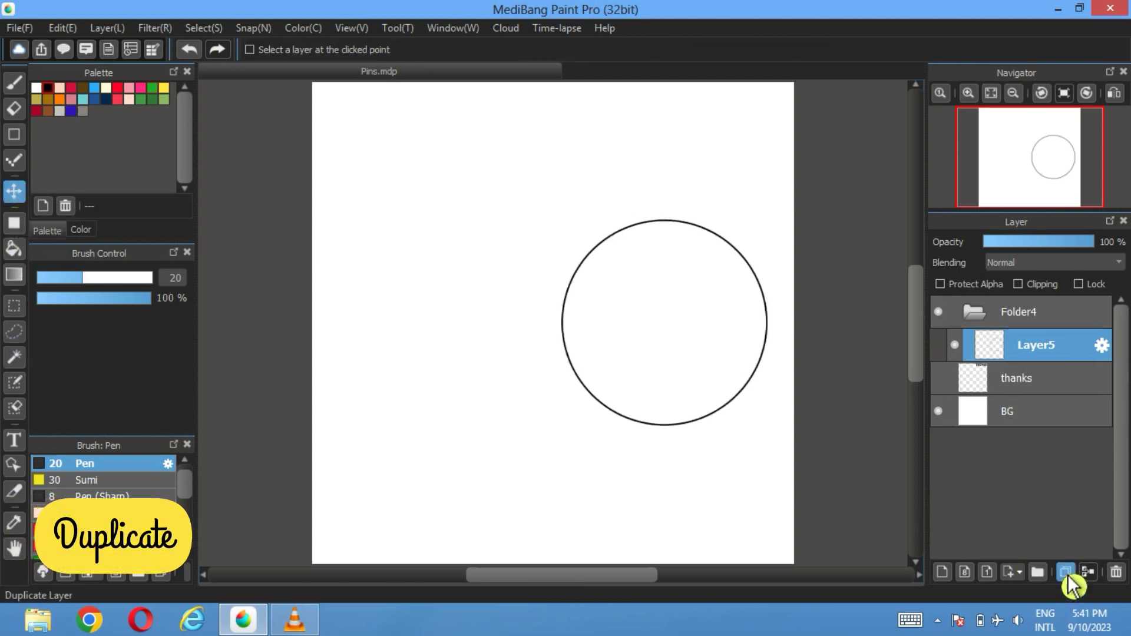
click(1065, 572)
drag(714, 334, 593, 327)
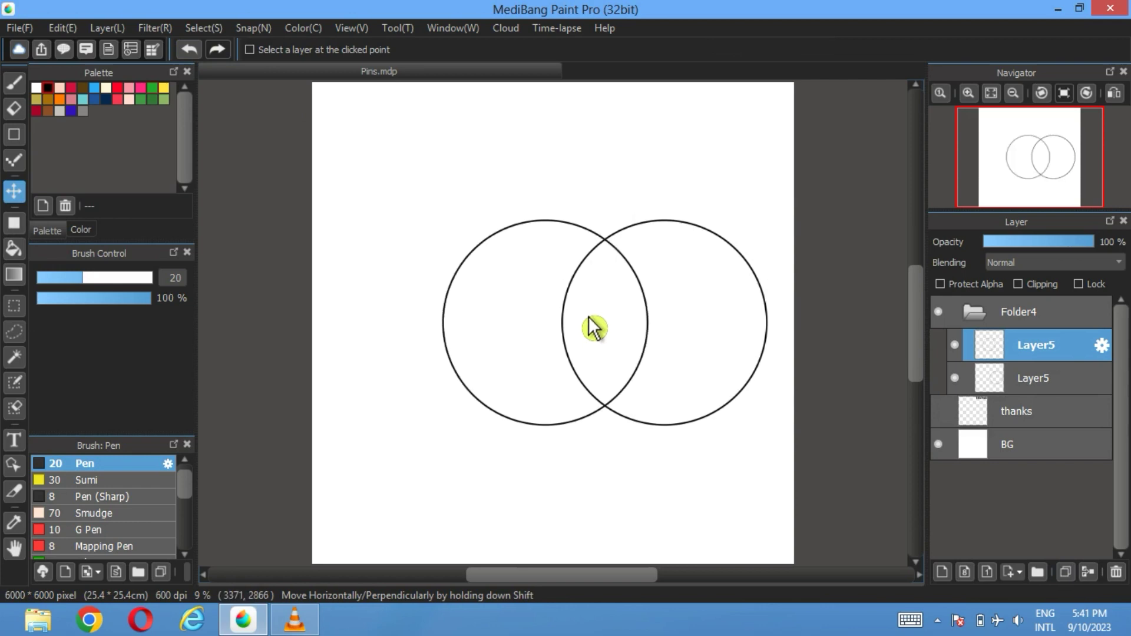
Fill the overlap of the two circles with red on a new layer, and hide both circle layers
click(943, 572)
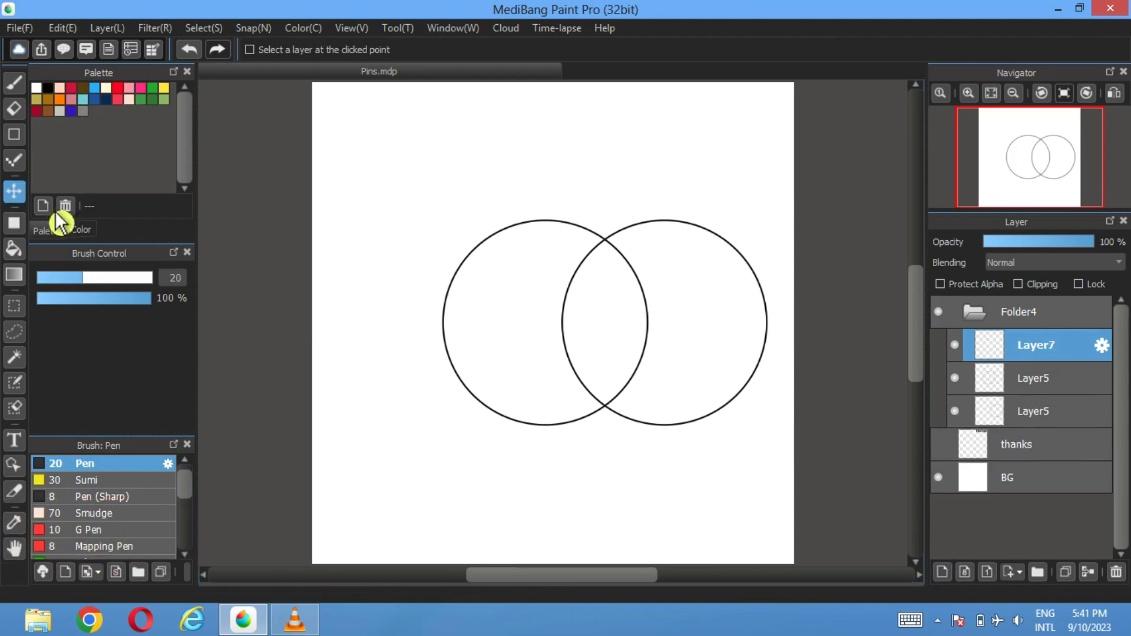
click(14, 248)
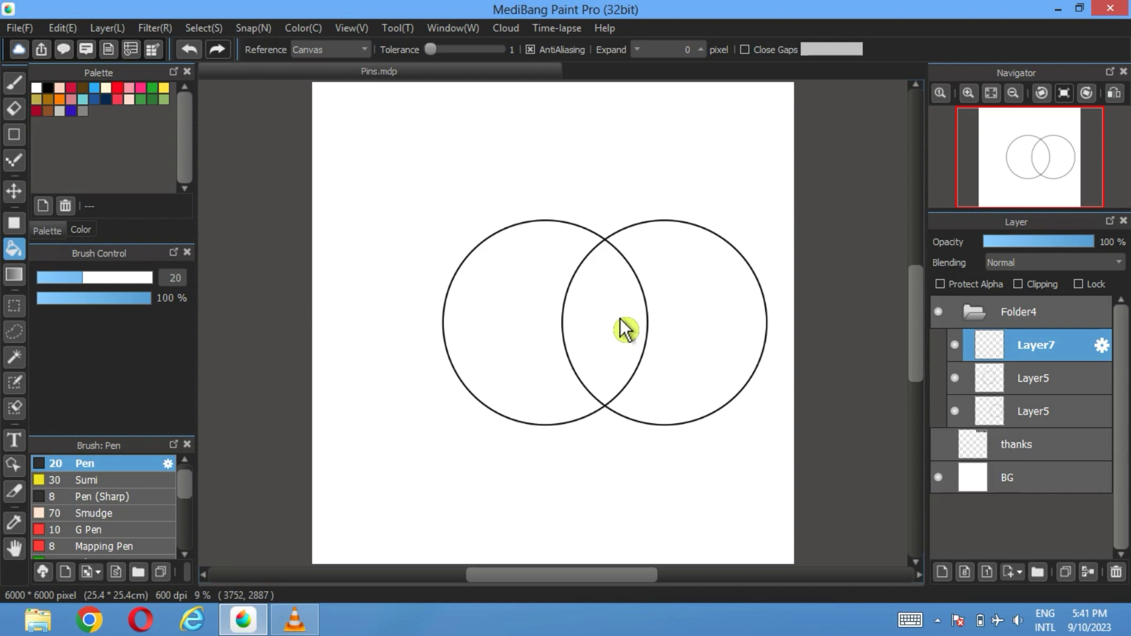
click(623, 329)
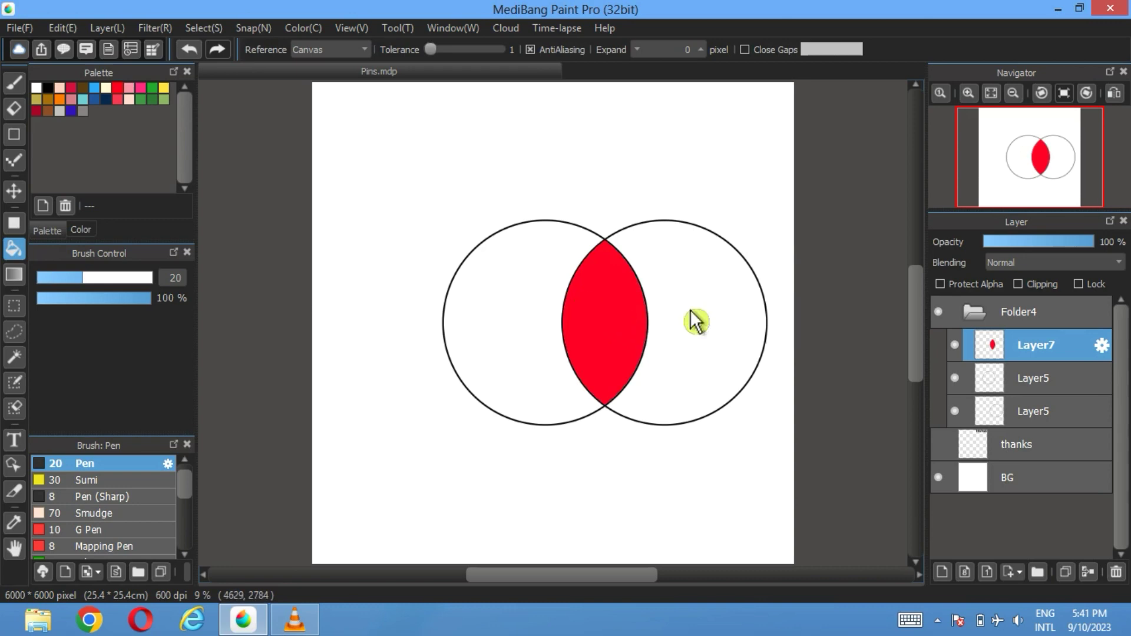
click(957, 382)
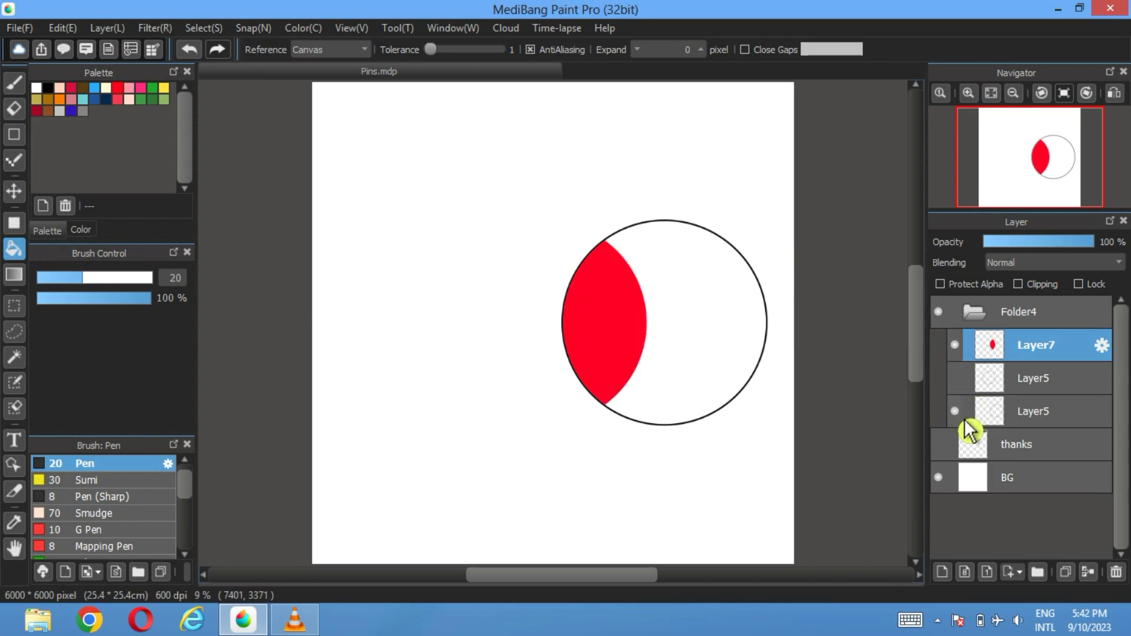
click(955, 411)
Transform the red lens shape: rotate it to horizontal, flatten it slightly, and move it to the upper middle of the canvas
key(v)
click(203, 28)
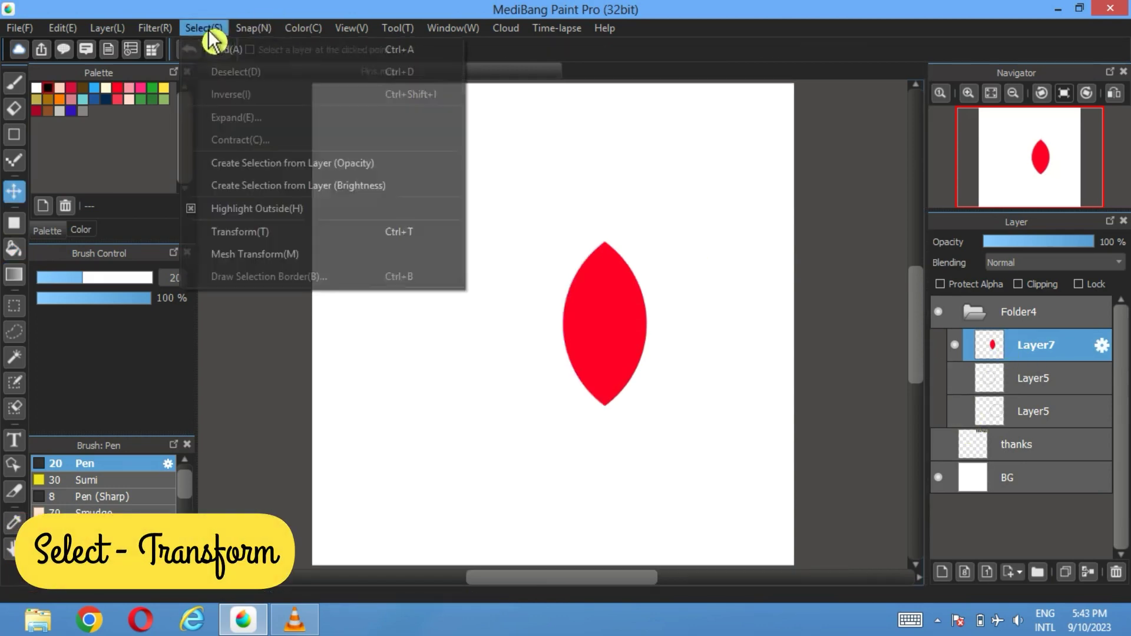
click(265, 237)
drag(538, 277, 689, 373)
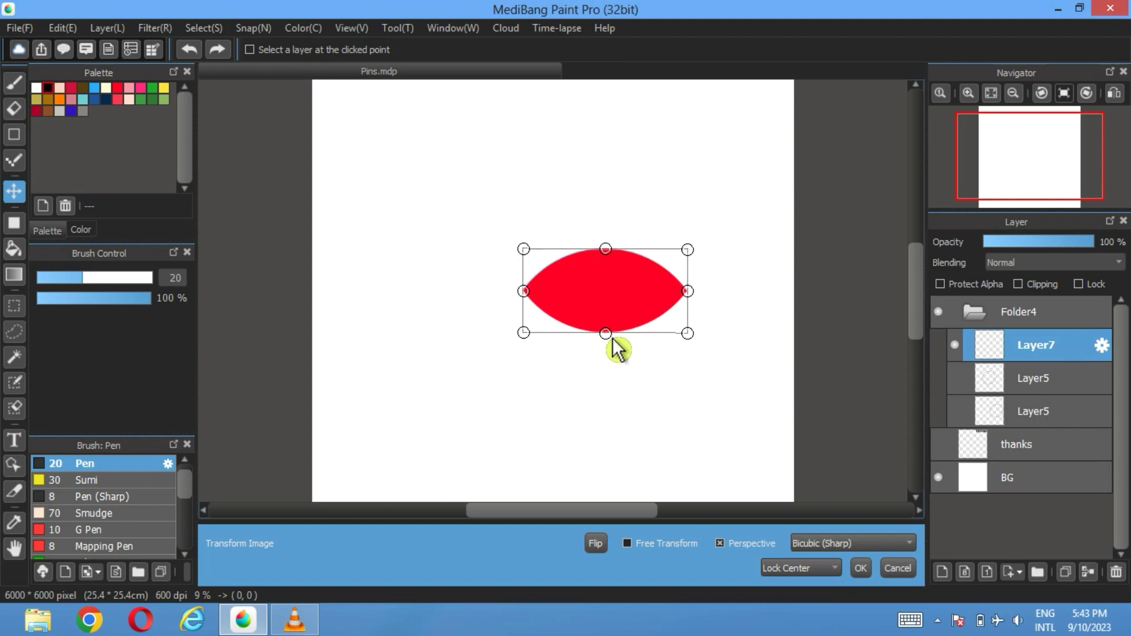
drag(613, 334, 568, 182)
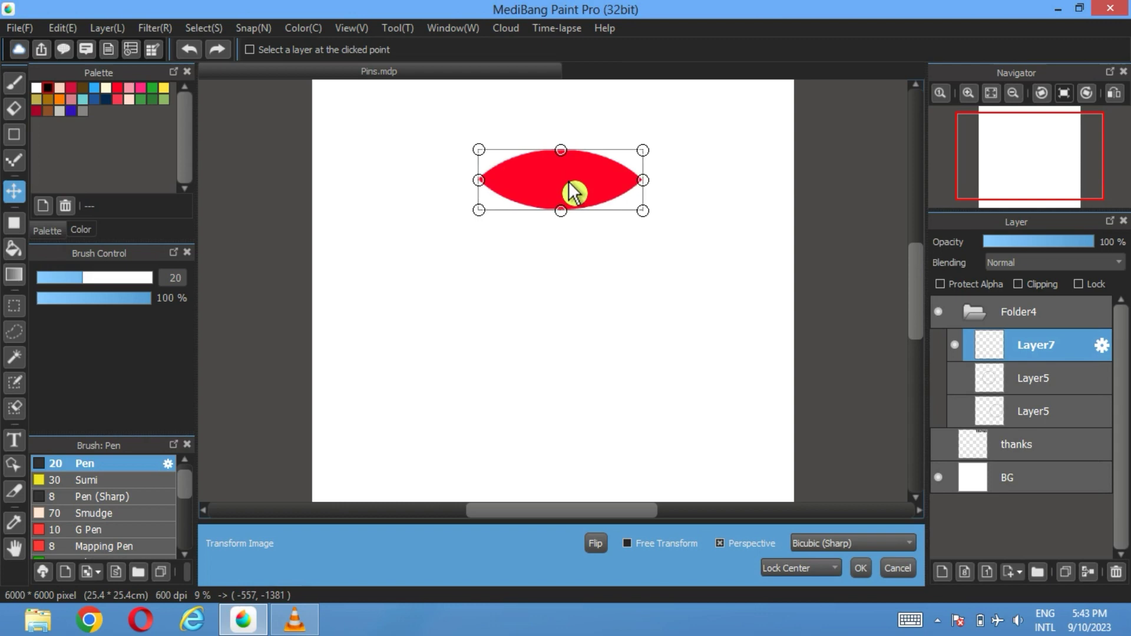
click(862, 569)
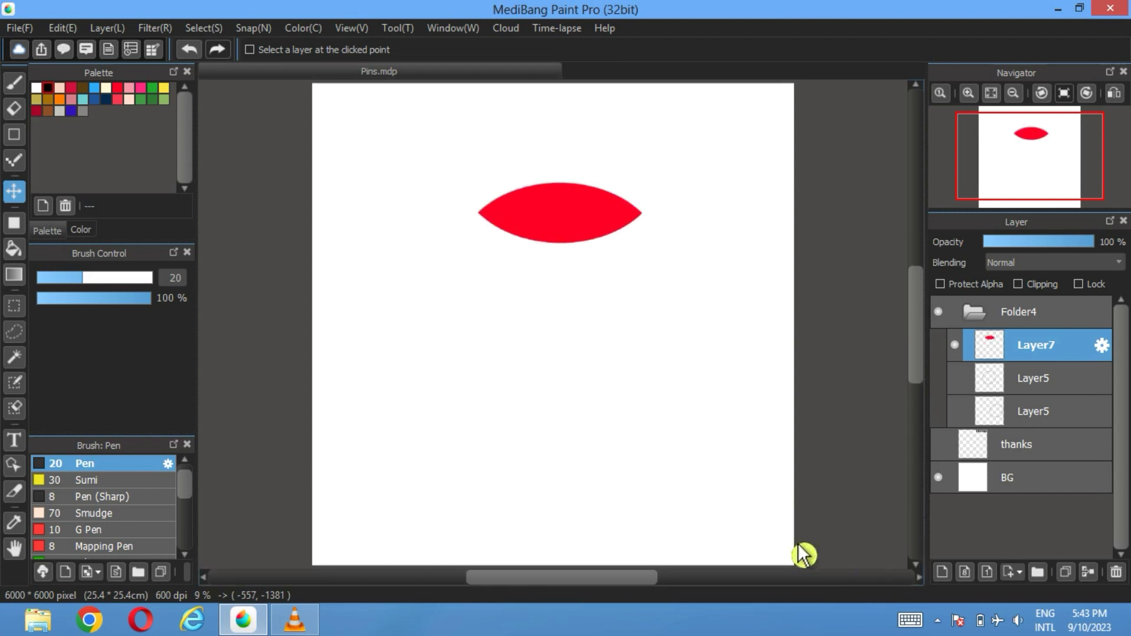
Select the red lens by color, draw a black selection border of width 20 around it, and deselect
click(14, 356)
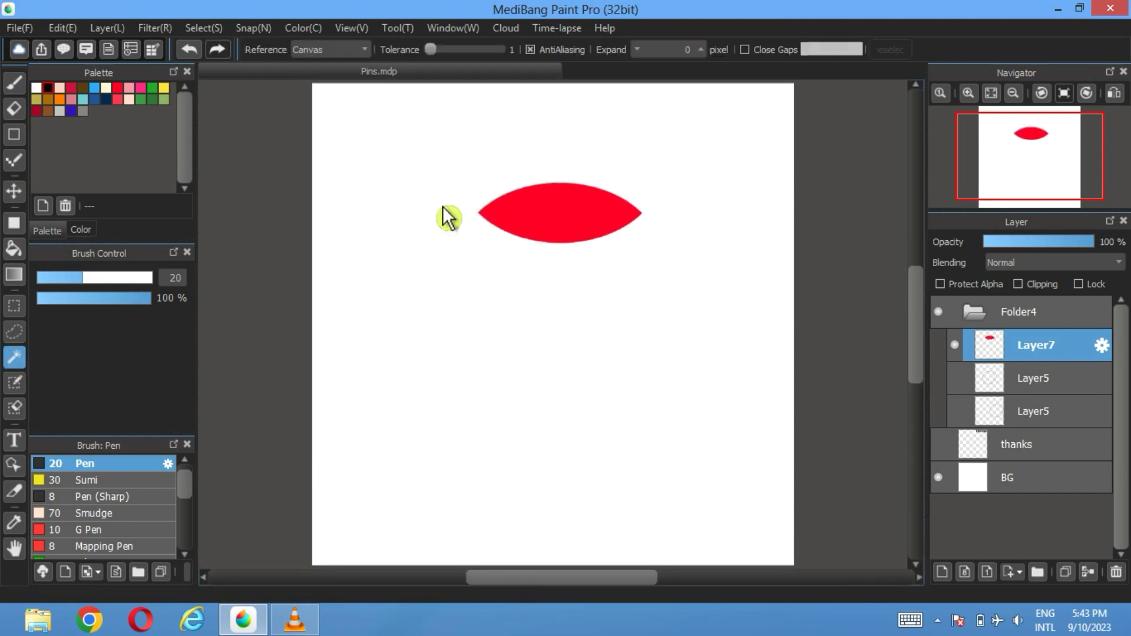
click(604, 227)
click(203, 27)
click(237, 295)
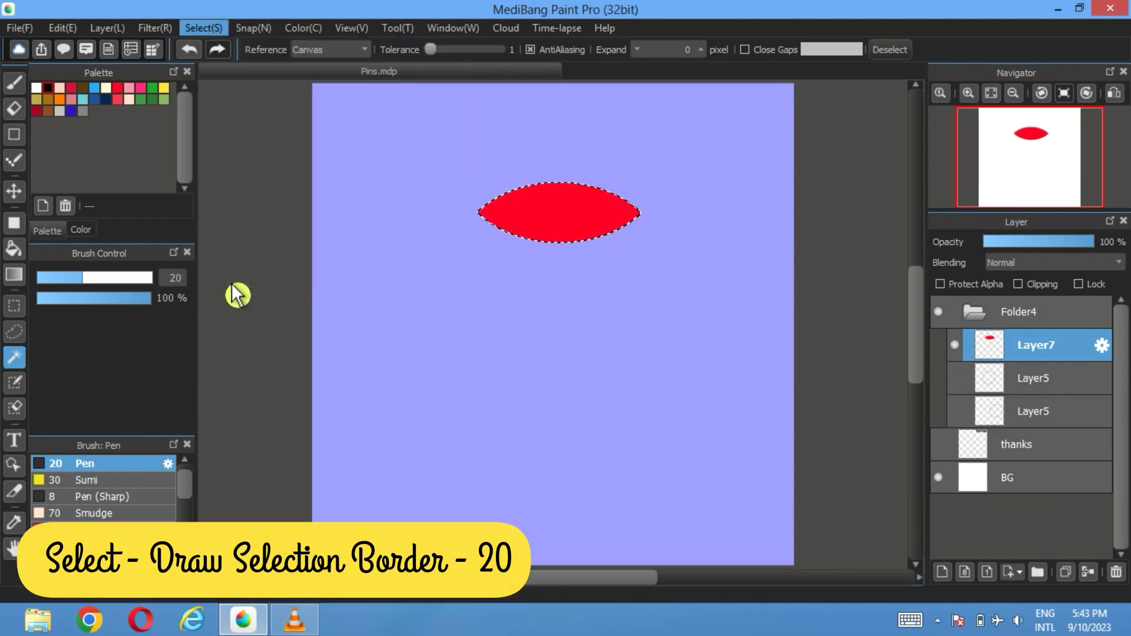
click(617, 377)
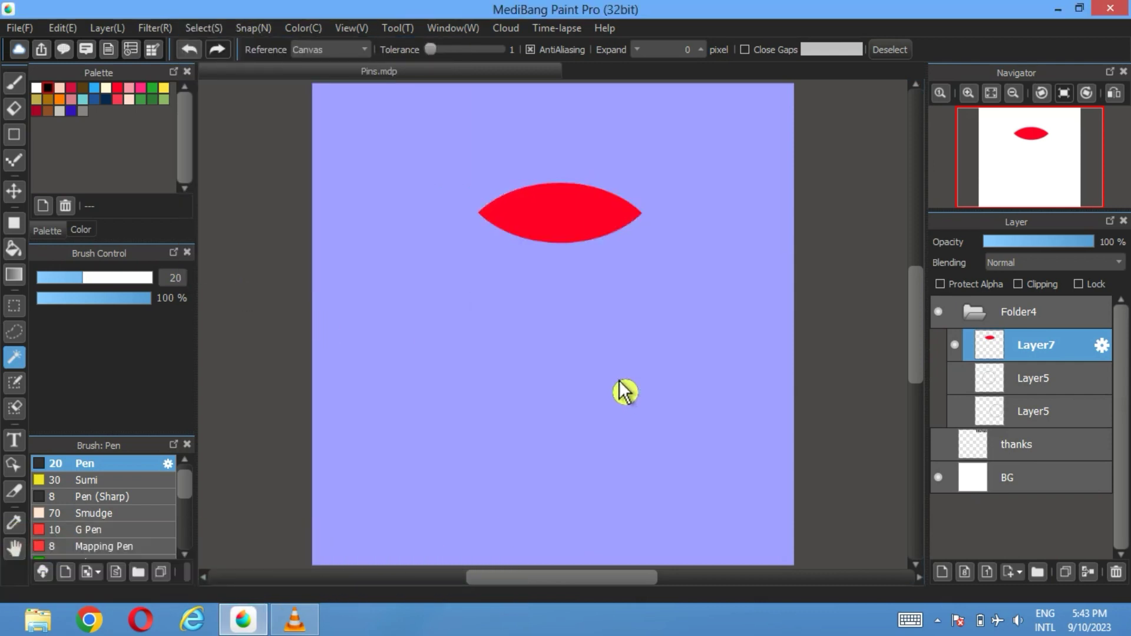
click(624, 391)
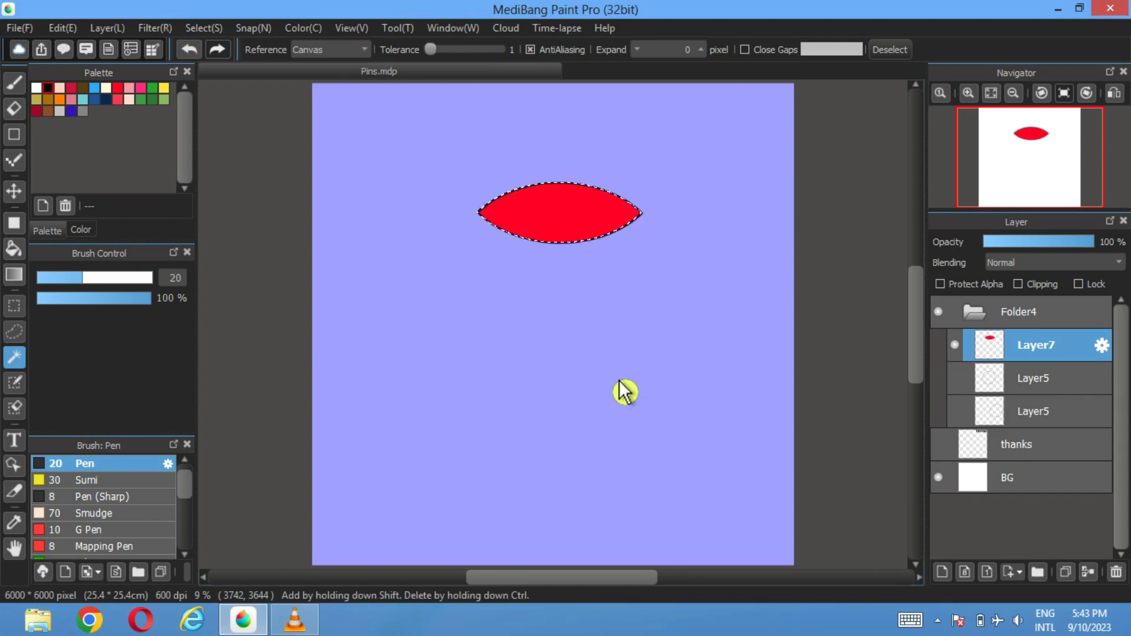
click(891, 50)
Show the upper circle layer again and move its circle up so it surrounds the red lens
click(955, 378)
click(1037, 378)
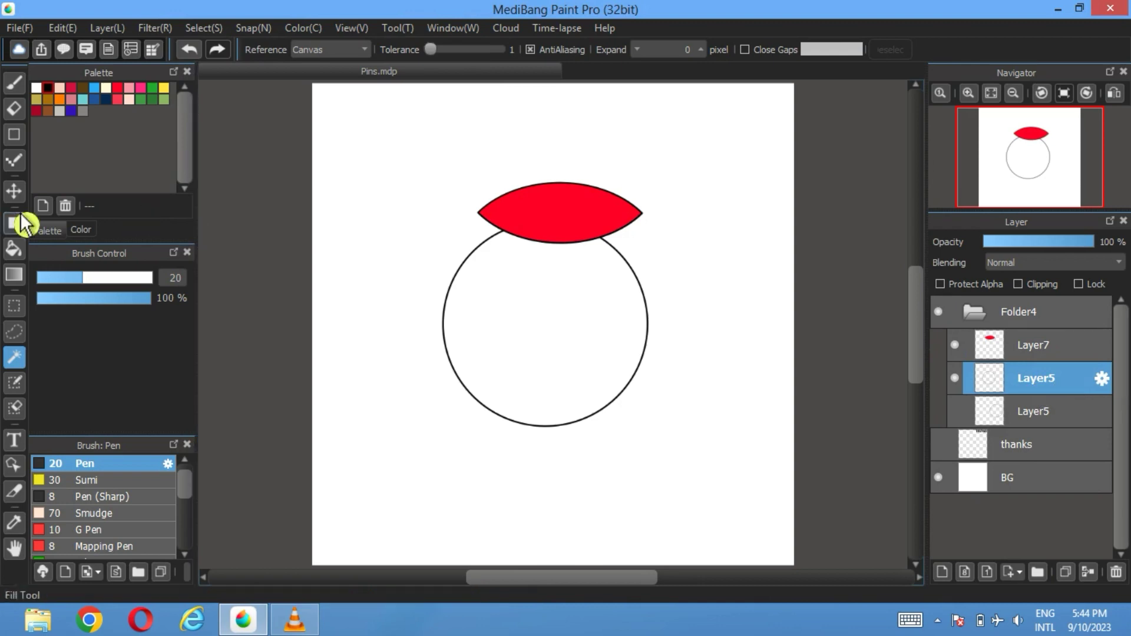
click(15, 192)
drag(566, 375, 580, 257)
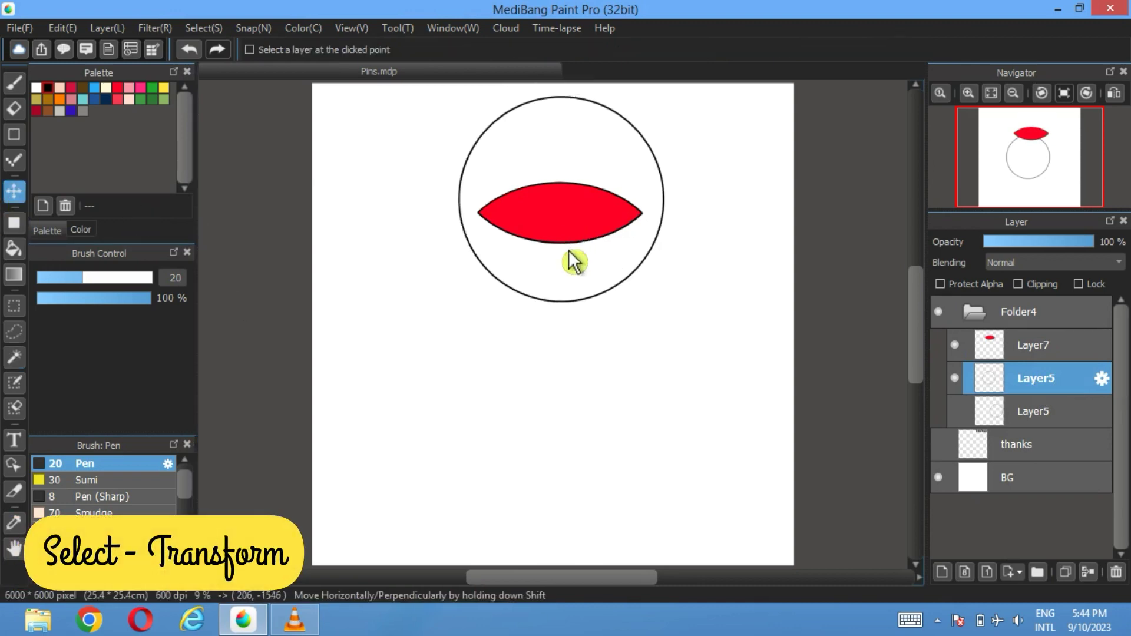
Transform the circle, scaling it down to roughly the lens's width and aligning it with the lens
click(219, 31)
click(221, 233)
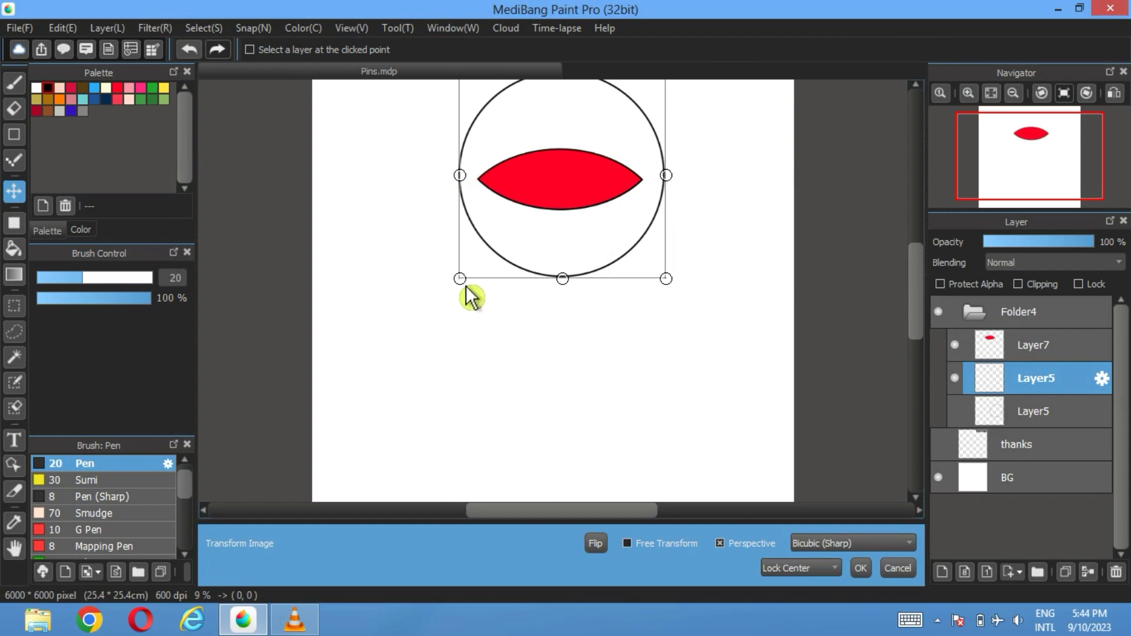
drag(466, 287, 483, 257)
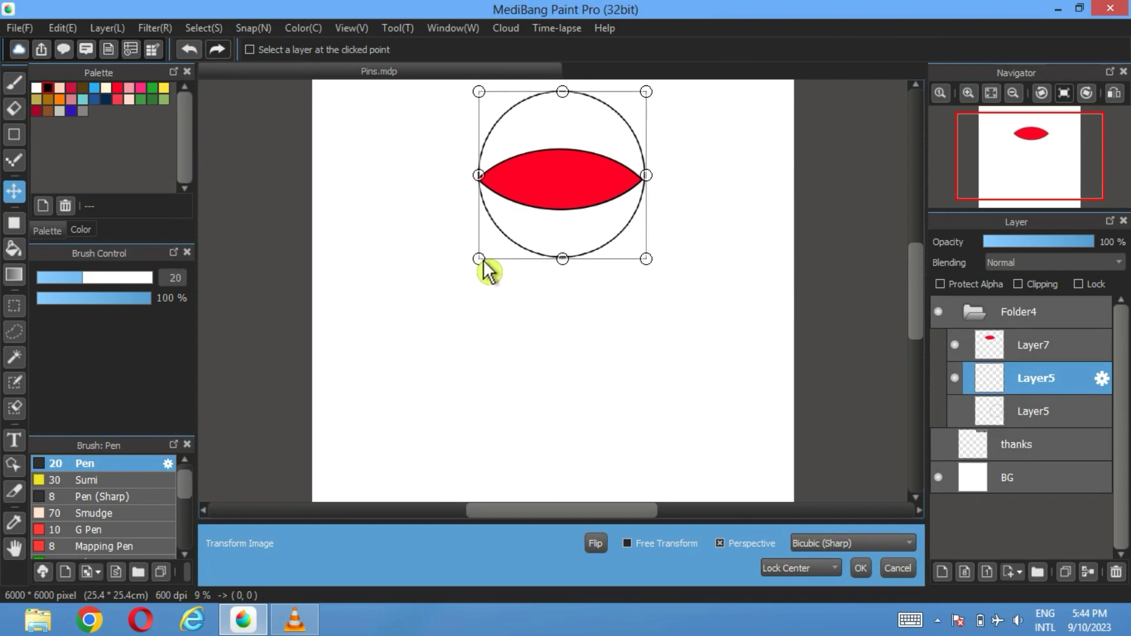
drag(552, 260, 500, 279)
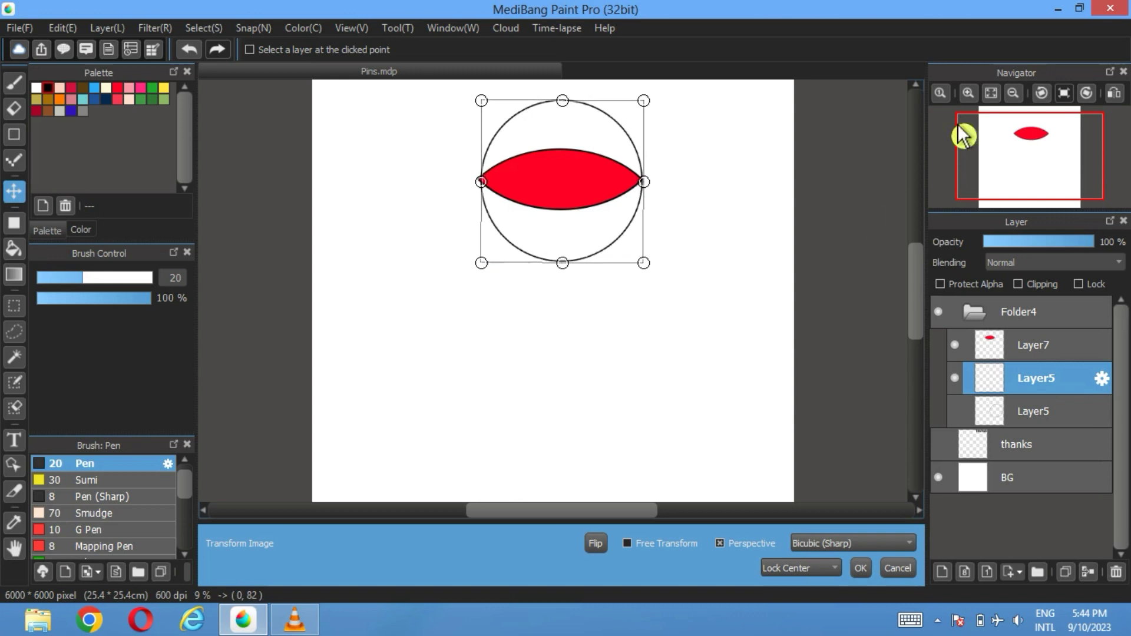
Fine-tune the circle's size and position so its sides meet both lens tips, and apply the transform
click(972, 102)
click(972, 101)
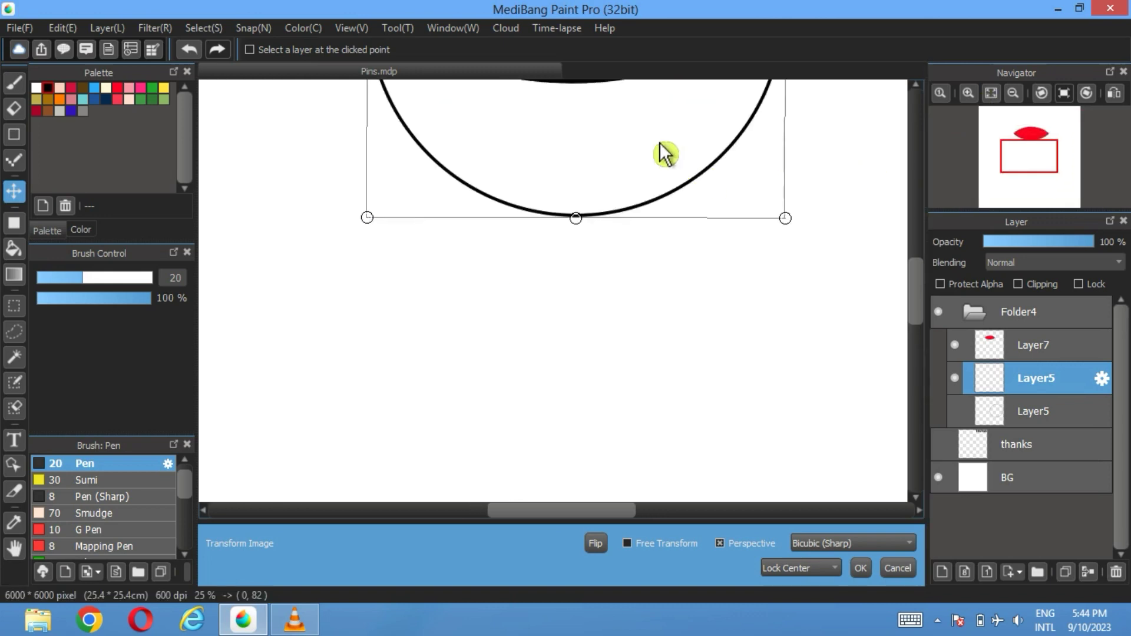
drag(666, 155, 674, 397)
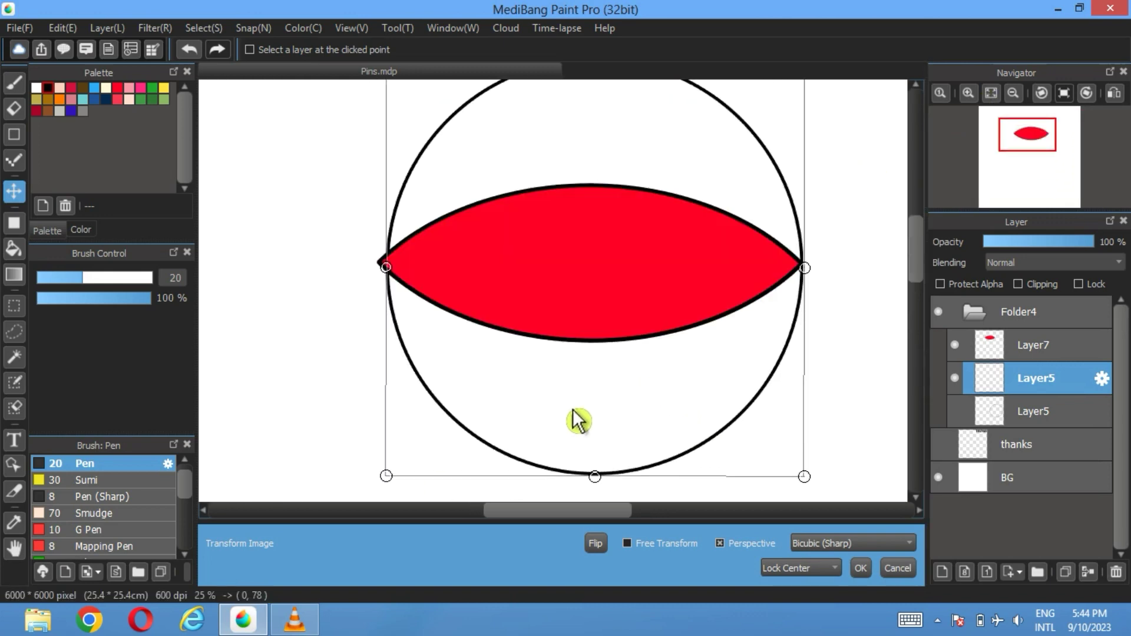
drag(542, 409, 538, 410)
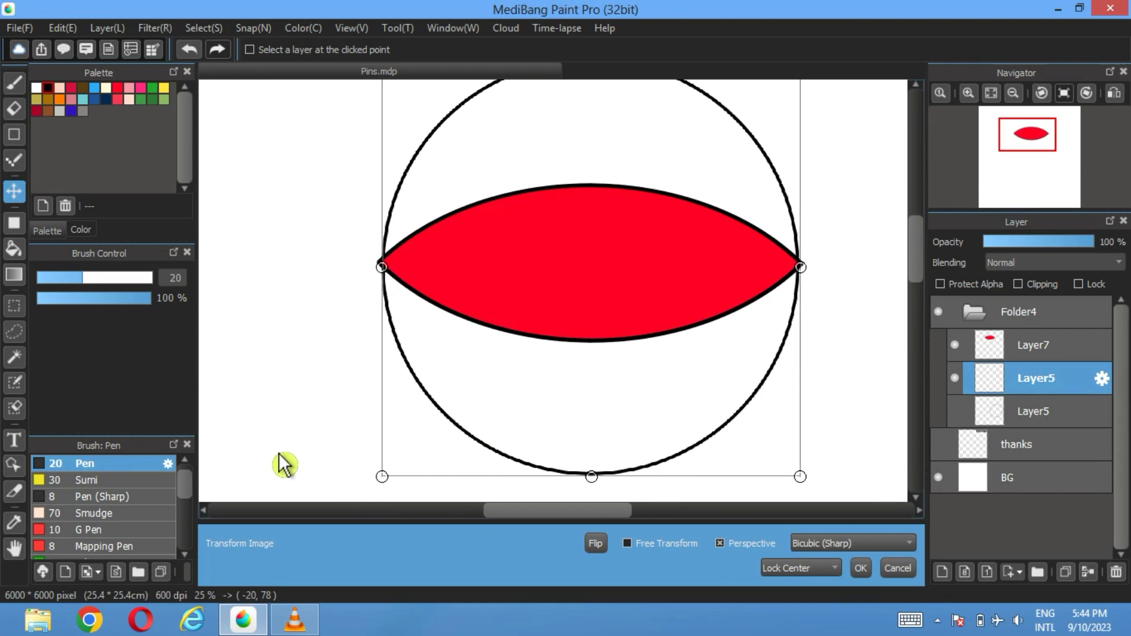
drag(389, 482, 387, 485)
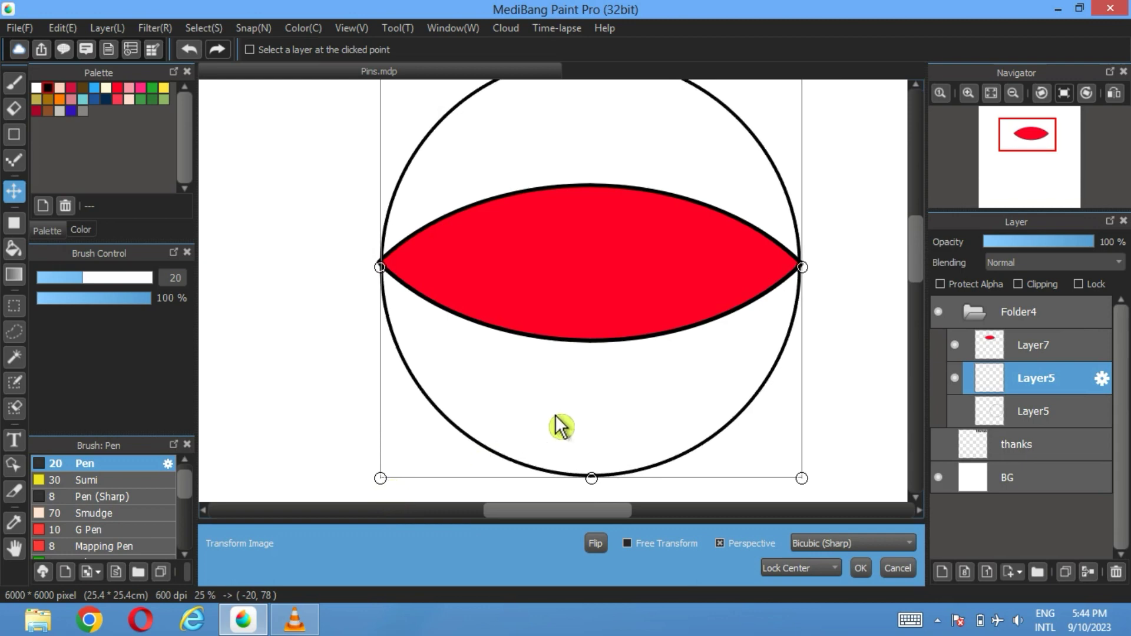
drag(555, 415, 555, 415)
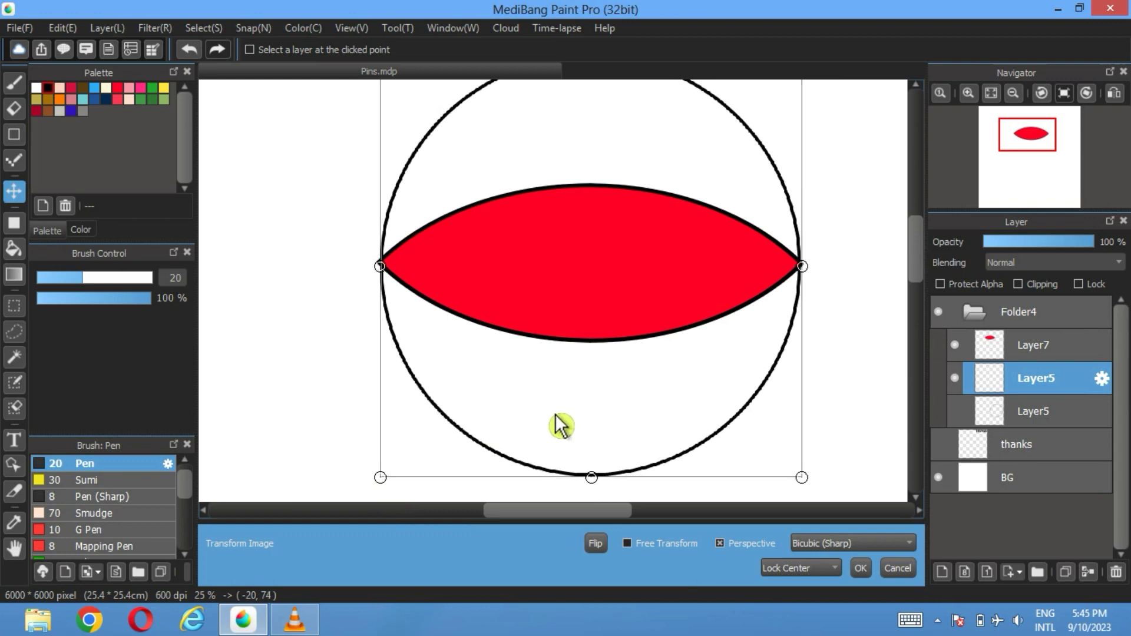
drag(391, 491, 386, 488)
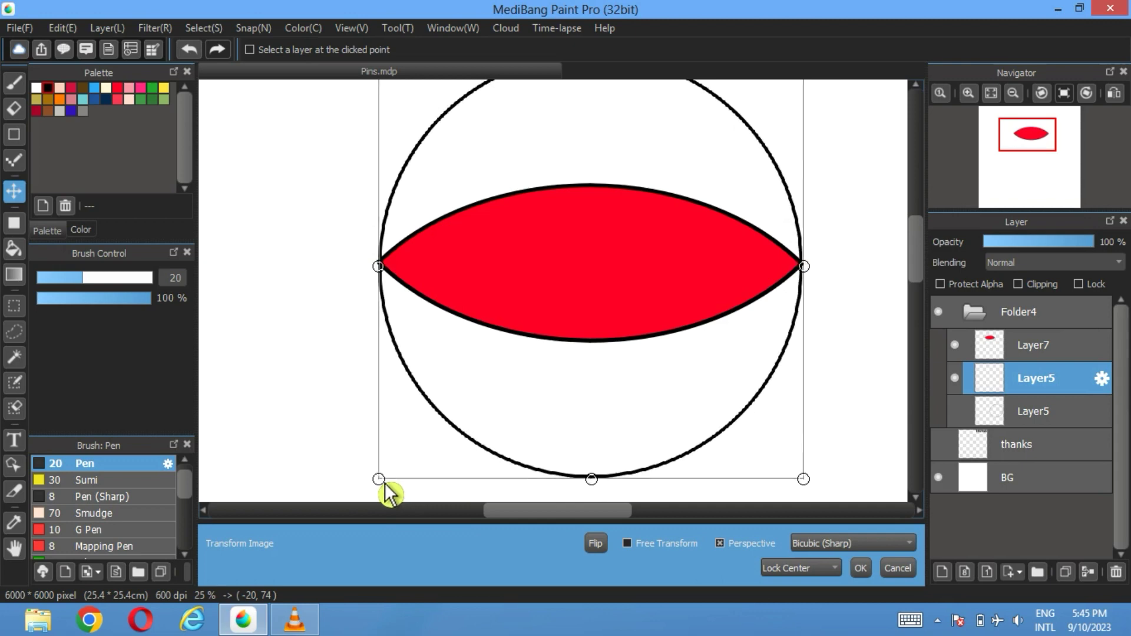
drag(537, 462, 535, 459)
click(861, 569)
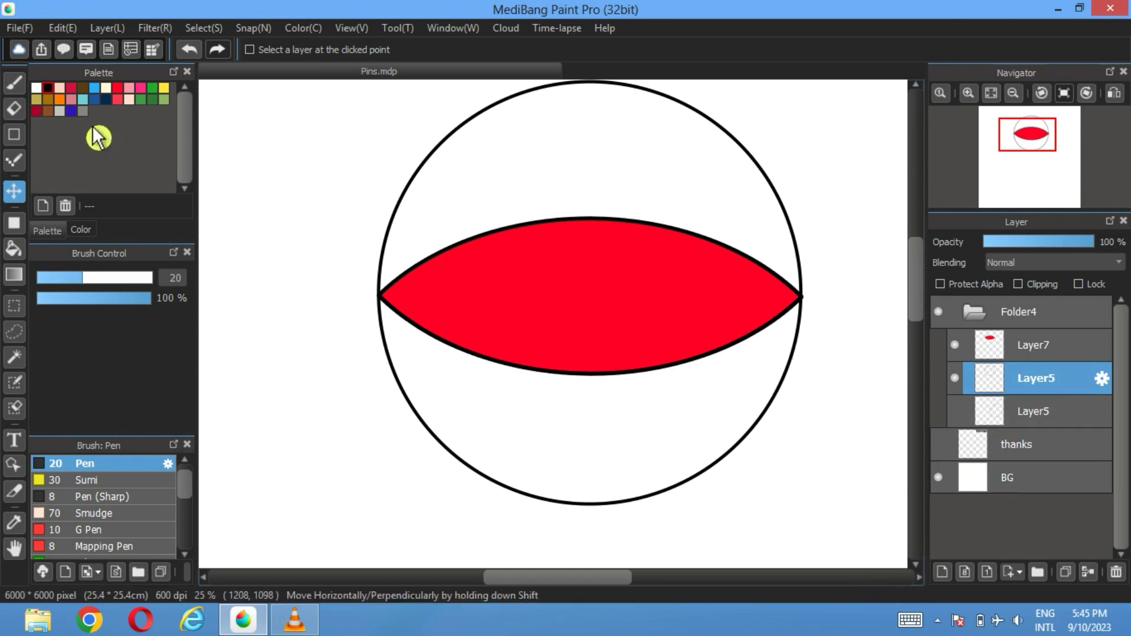
Fill the part of the circle below the lens with bright red on the circle's layer
click(119, 90)
click(14, 249)
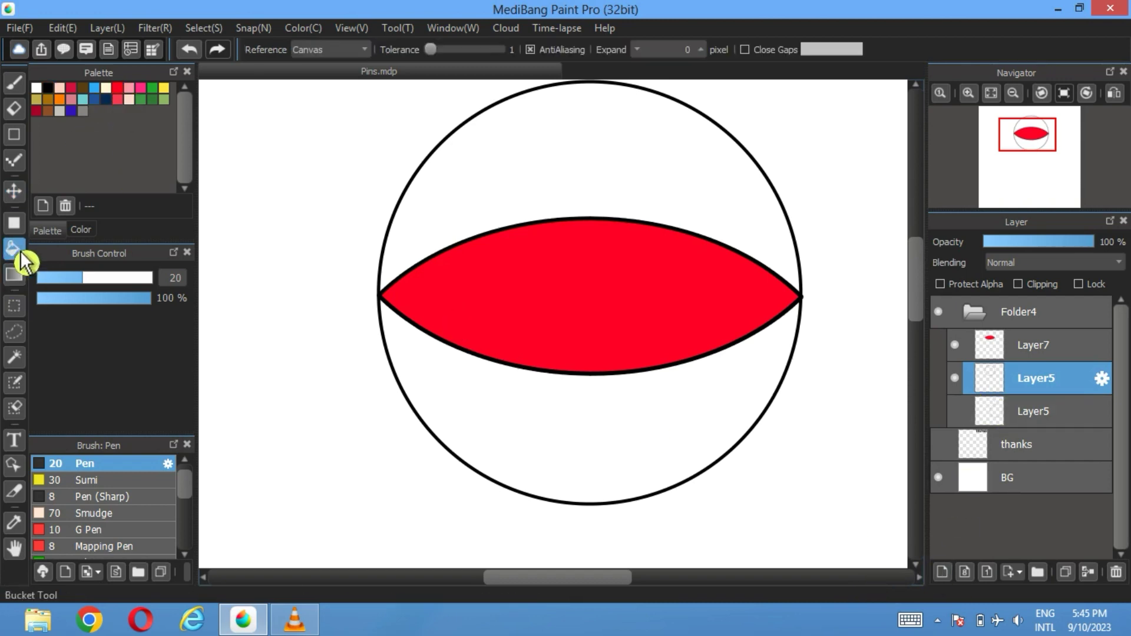
click(569, 452)
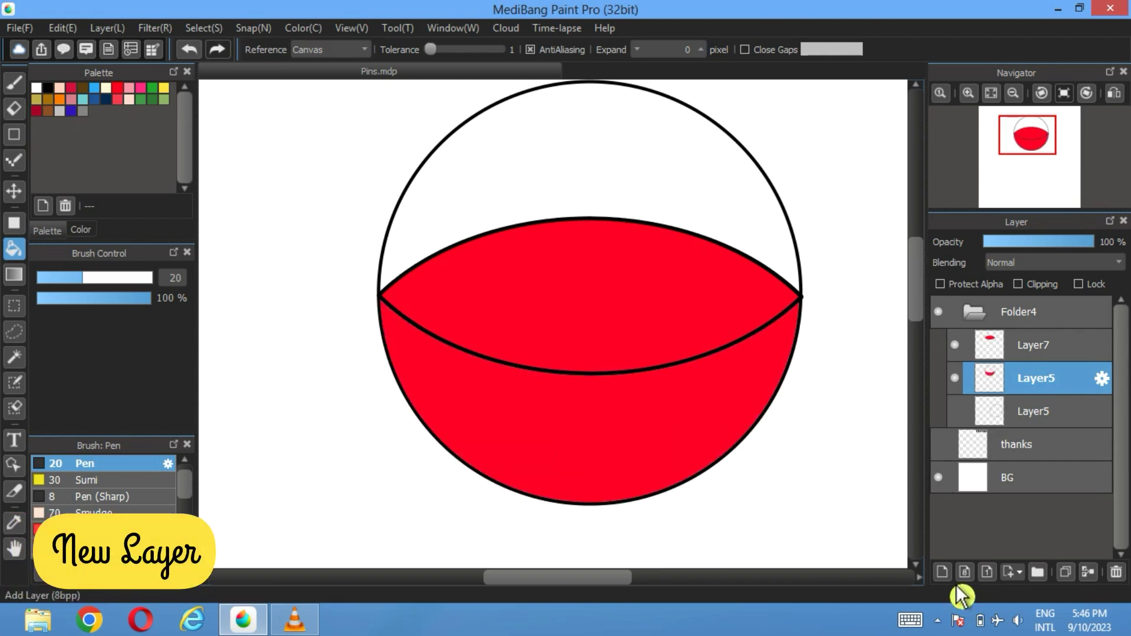
Add a layer above the circle, fill the area below the lens with dark red, and reduce that layer's opacity
click(943, 573)
click(47, 110)
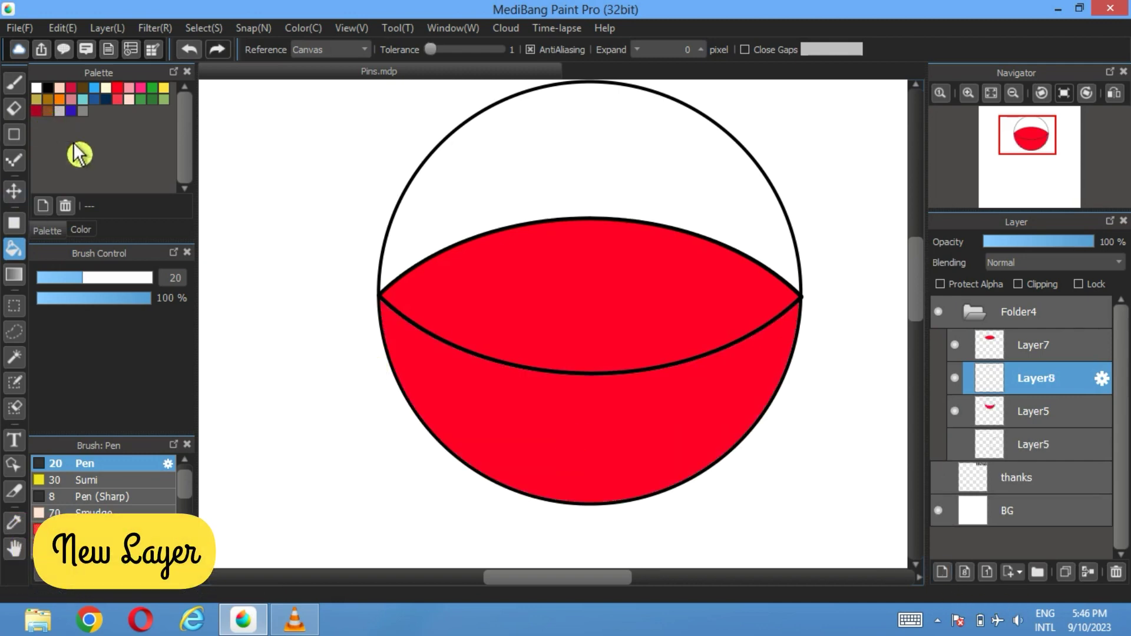
click(599, 417)
drag(1090, 240, 1035, 247)
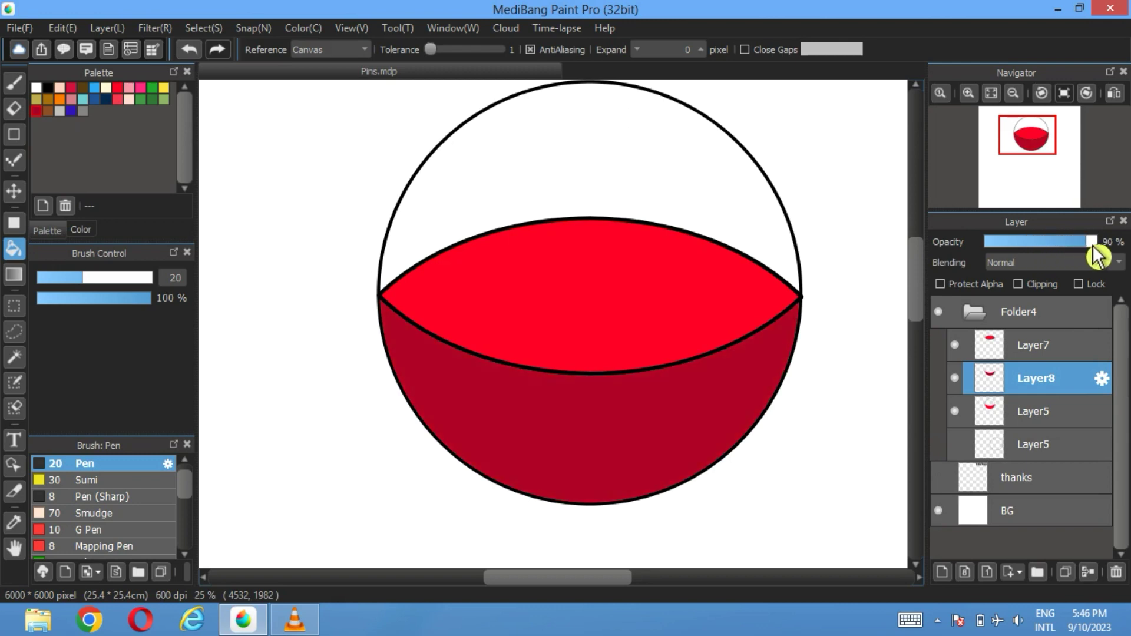
Erase the circle's arc above the lens on the circle's layer, using an eraser size of 159
click(1001, 420)
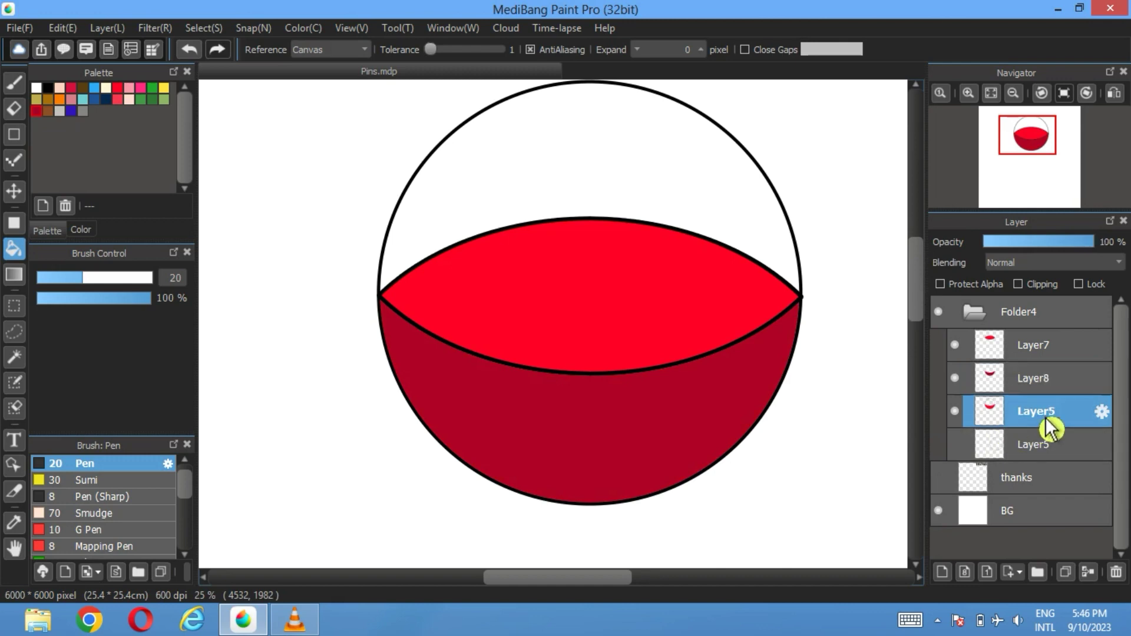
click(15, 111)
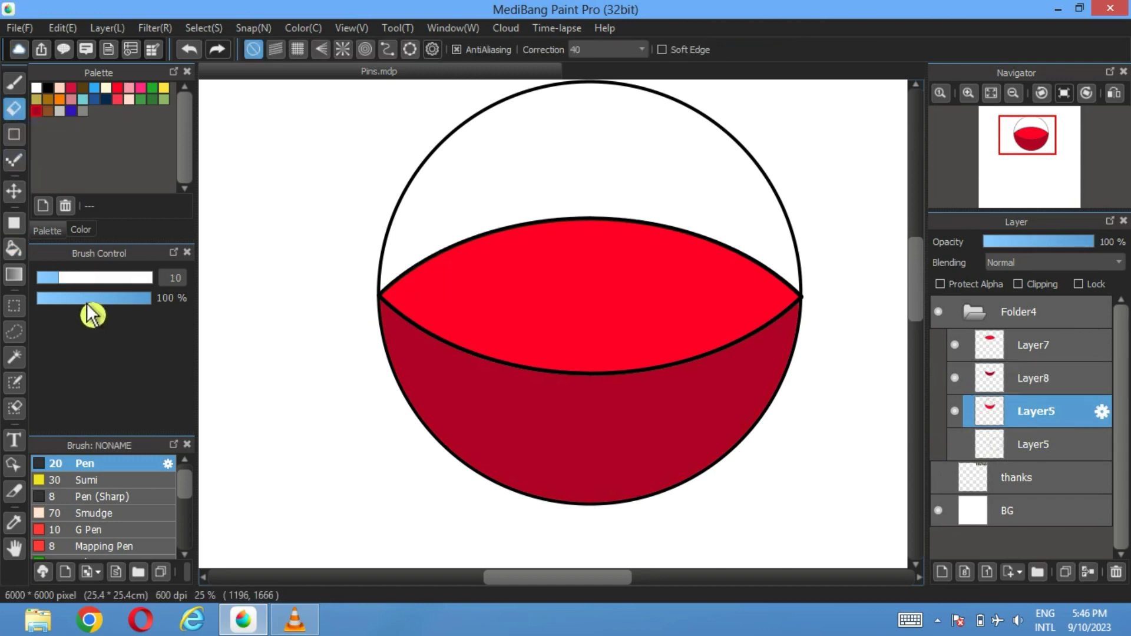
drag(121, 278, 162, 281)
scroll(453, 312, up, 3)
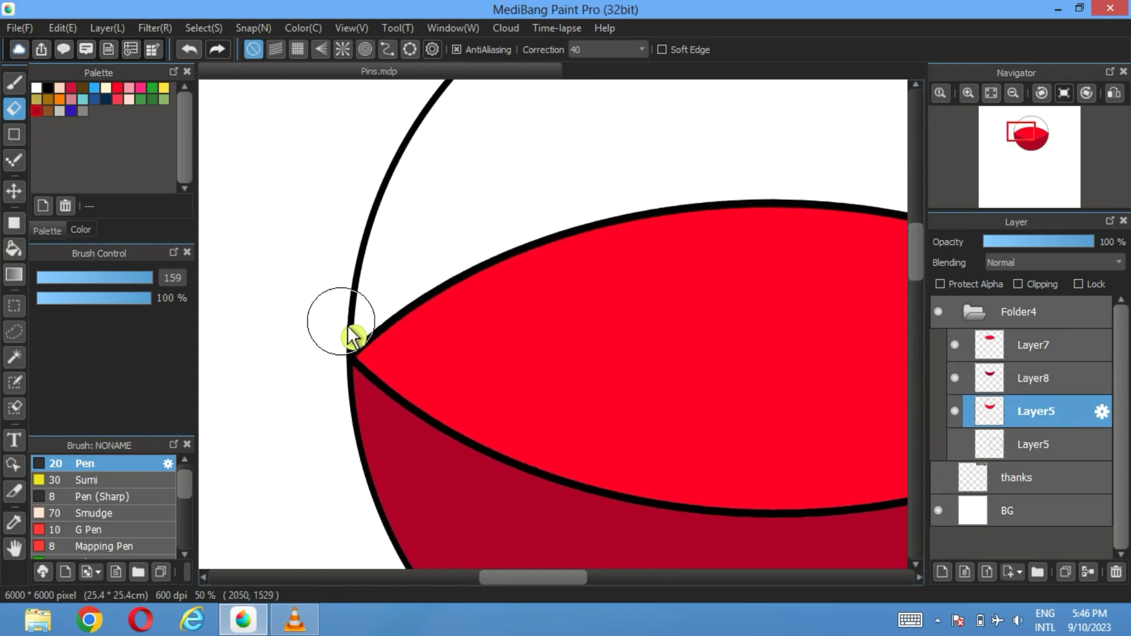
mouse_move(348, 328)
mouse_down()
mouse_move(340, 204)
mouse_move(342, 270)
mouse_move(376, 247)
mouse_move(428, 132)
mouse_move(538, 70)
mouse_up()
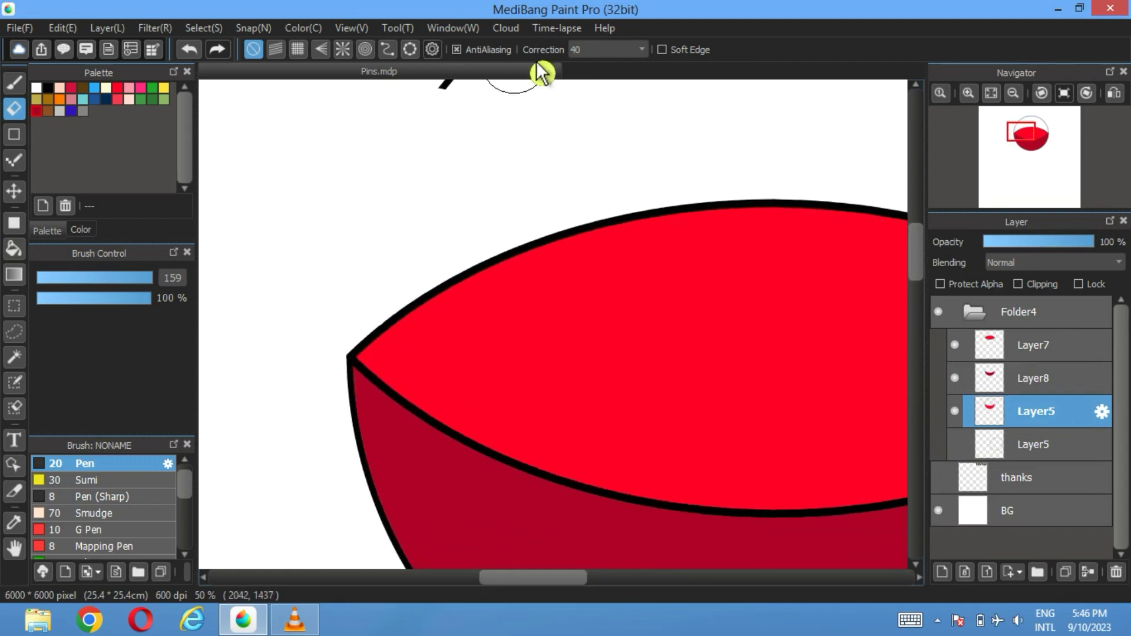
scroll(366, 301, right, 5)
drag(836, 368, 819, 351)
scroll(819, 347, down, 3)
mouse_move(805, 283)
mouse_down()
mouse_move(687, 162)
mouse_move(624, 147)
mouse_move(472, 169)
mouse_move(381, 328)
mouse_up()
scroll(628, 362, down, 1)
drag(632, 371, 601, 318)
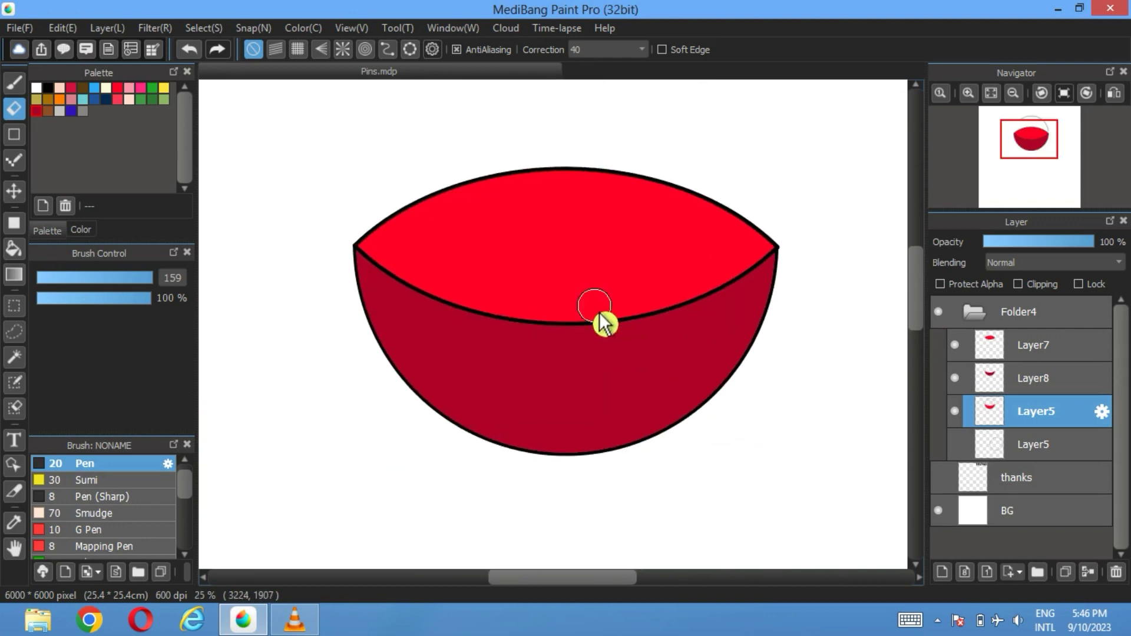
Delete the hidden lower Layer5 and add a new layer above the lens layer
click(1061, 448)
click(1116, 572)
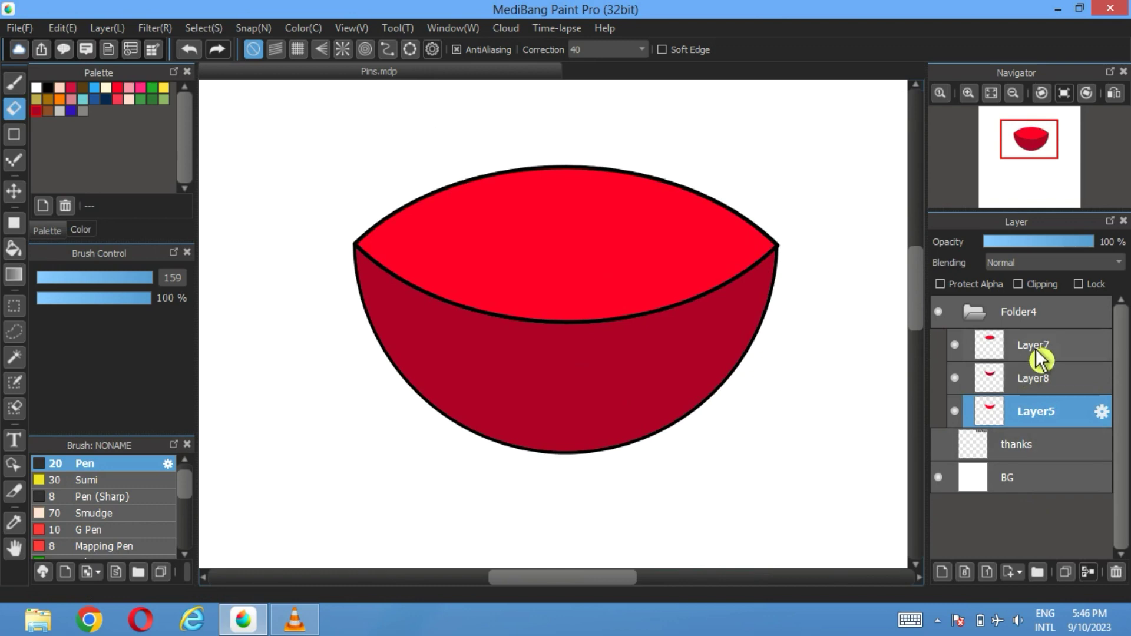
click(1036, 348)
click(998, 102)
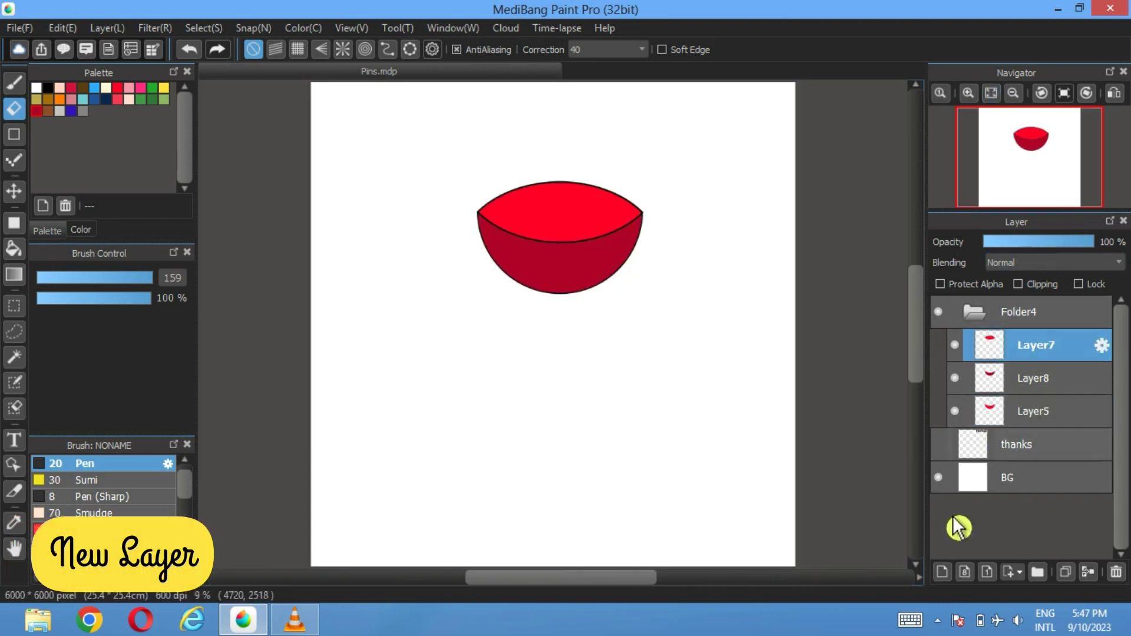
click(942, 572)
Draw a black rectangle with unconstrained proportions over the bowl's base and move it so it is centred beneath the bowl
click(14, 135)
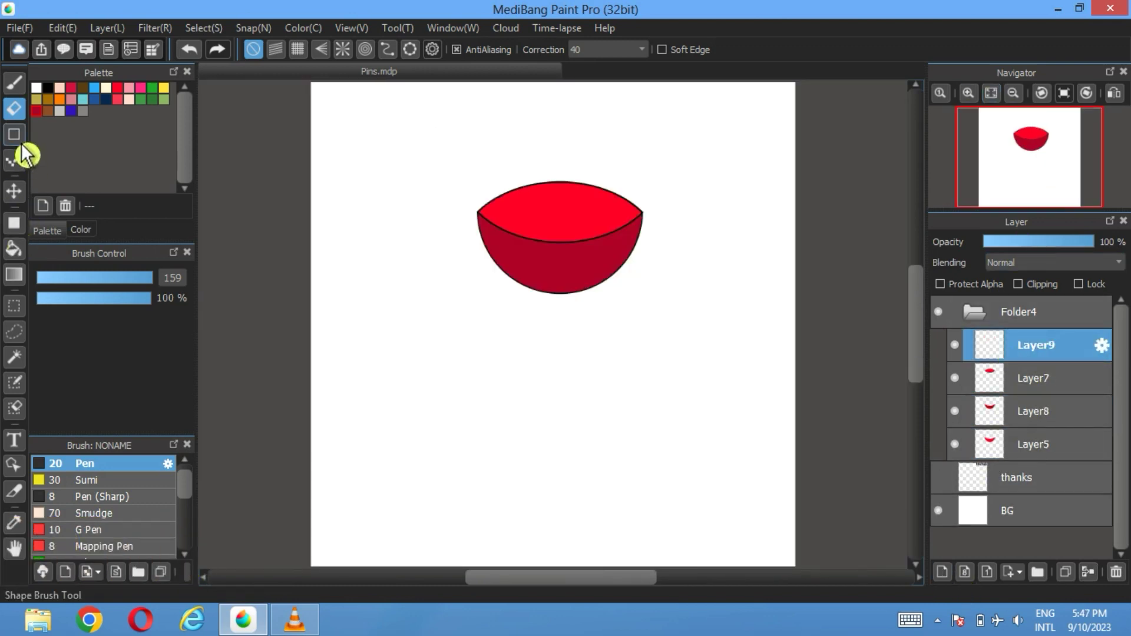
click(48, 88)
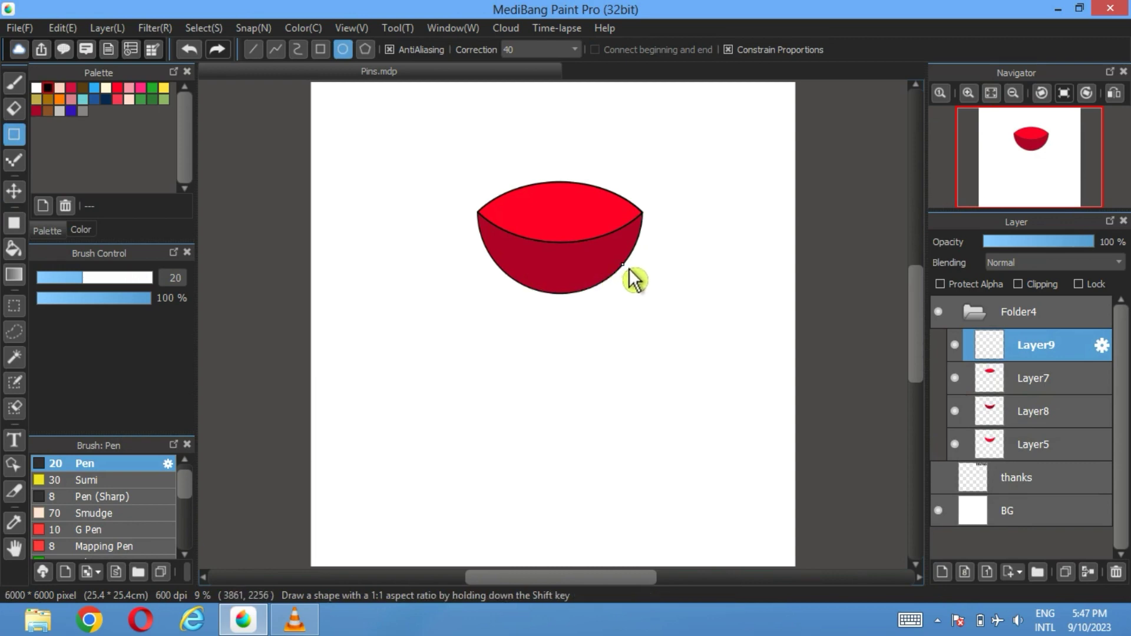
drag(629, 269, 513, 354)
click(189, 49)
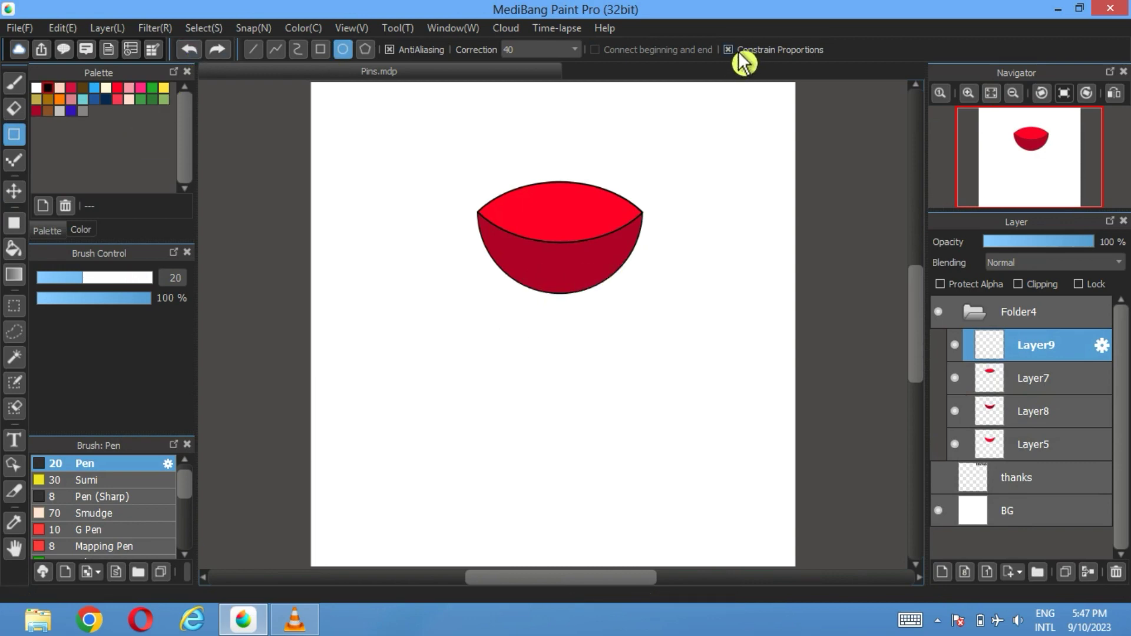
click(740, 53)
click(320, 49)
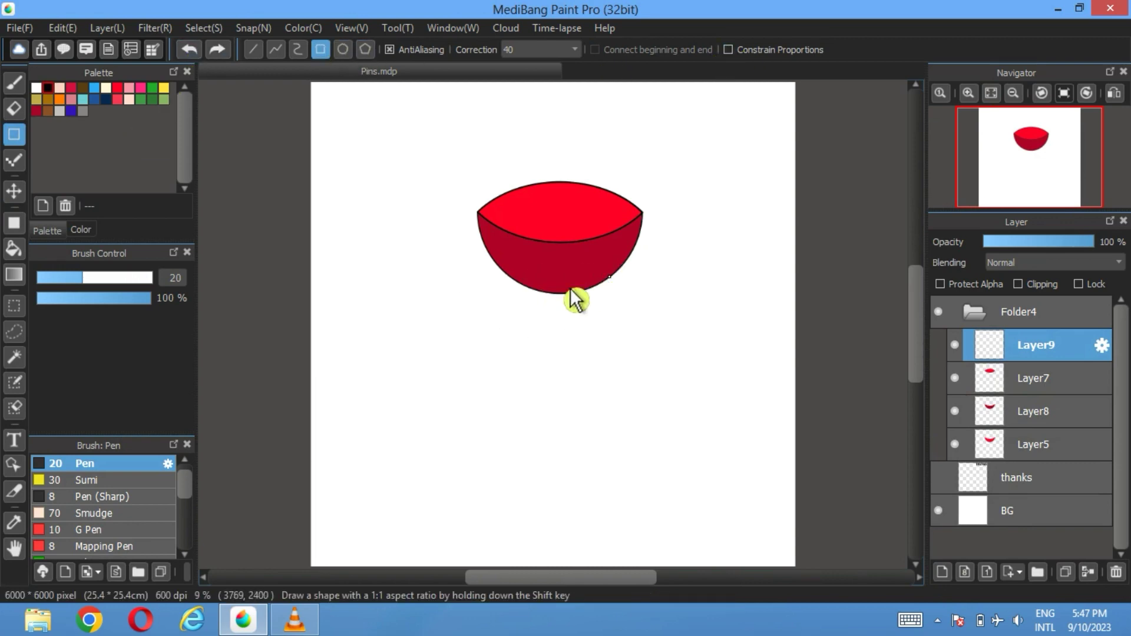
drag(617, 275, 520, 383)
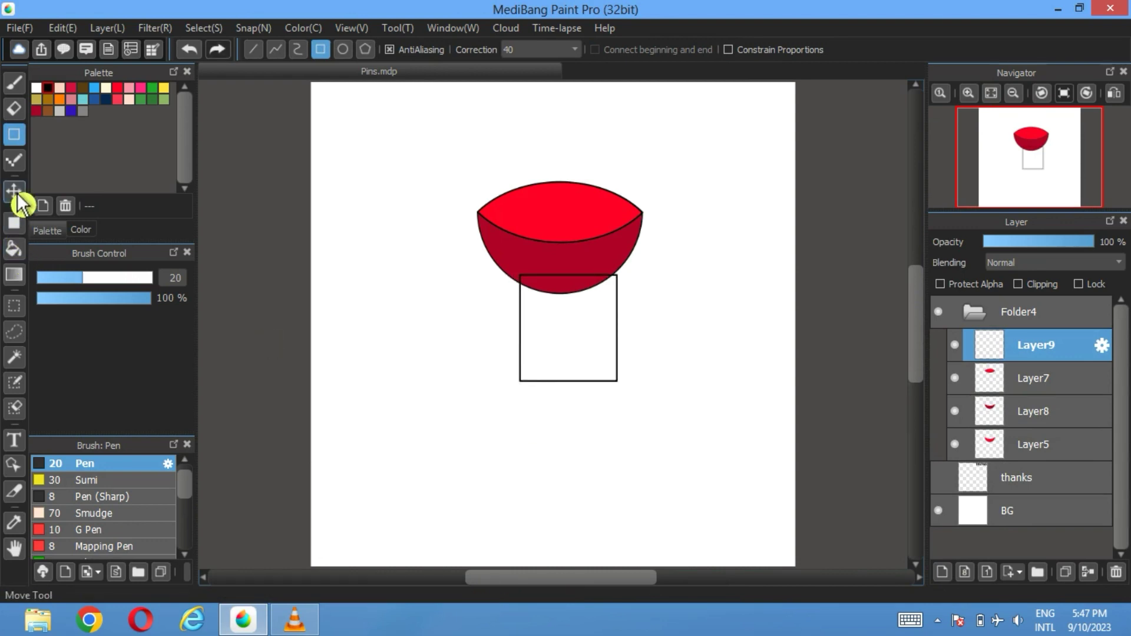
click(15, 192)
mouse_move(616, 355)
mouse_down()
mouse_move(605, 351)
mouse_move(611, 342)
mouse_up()
Duplicate the bowl's bright red layer, set the copy's opacity to 43%, and move it down over the rectangle's bottom edge
click(1031, 455)
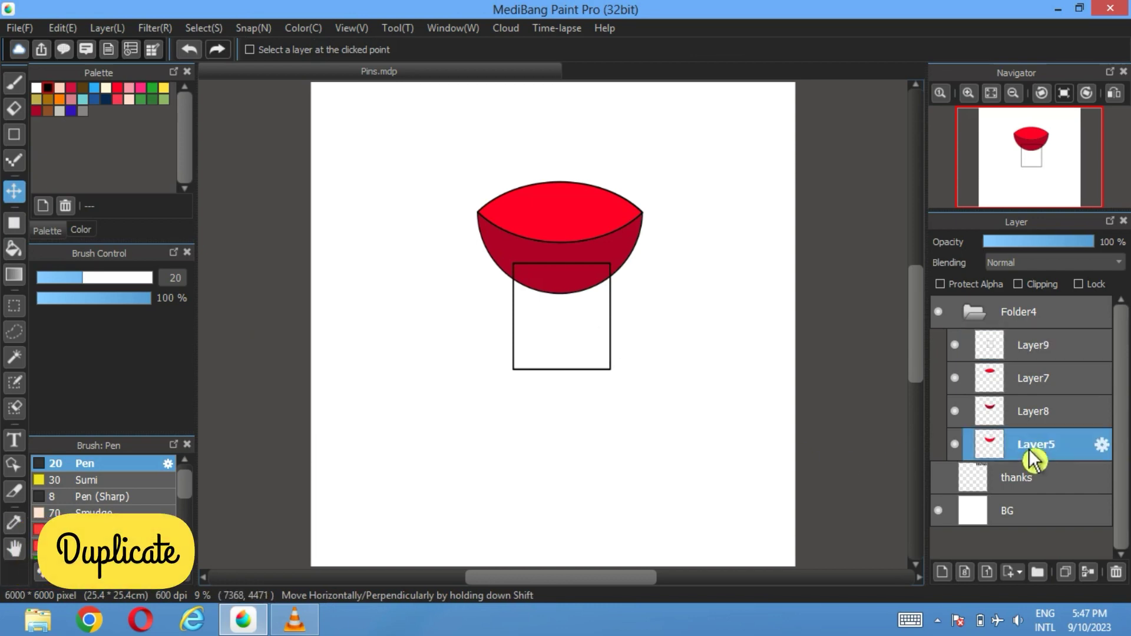
click(1066, 574)
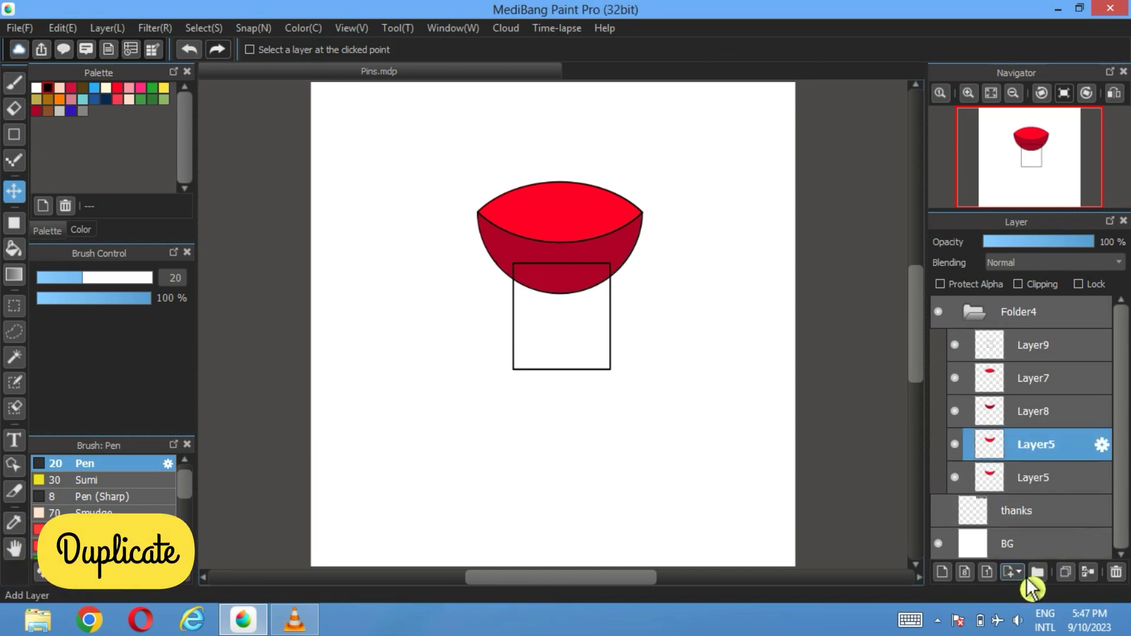
click(1049, 244)
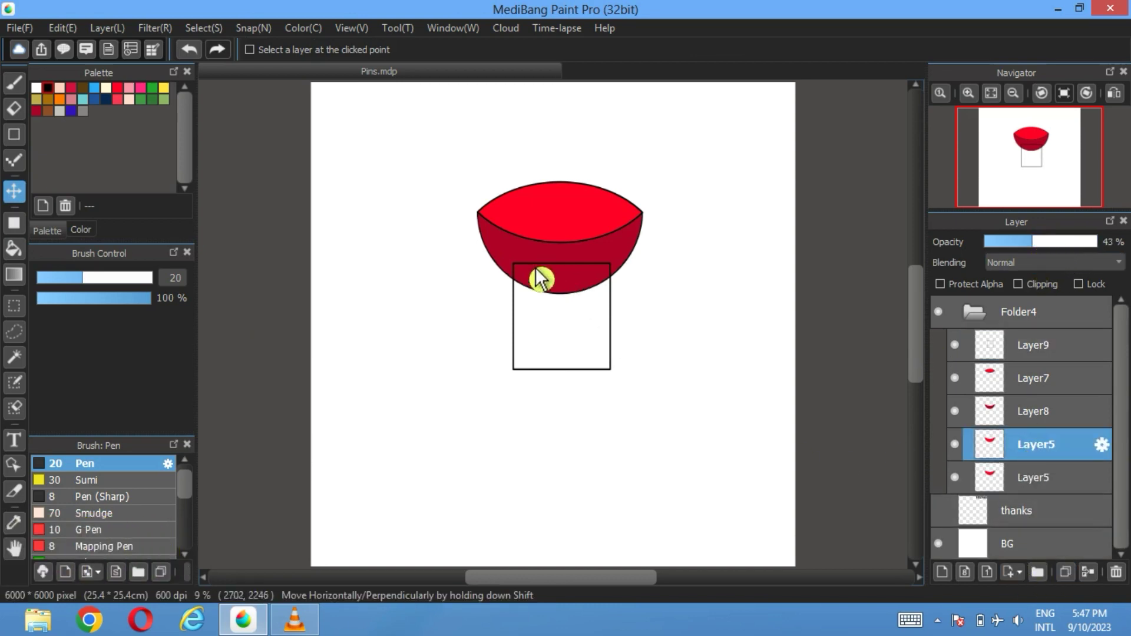
drag(569, 249, 568, 340)
Hide the faded bowl copy, cut away the rectangle's bottom edge on its layer with a rectangular selection, and deselect
click(954, 444)
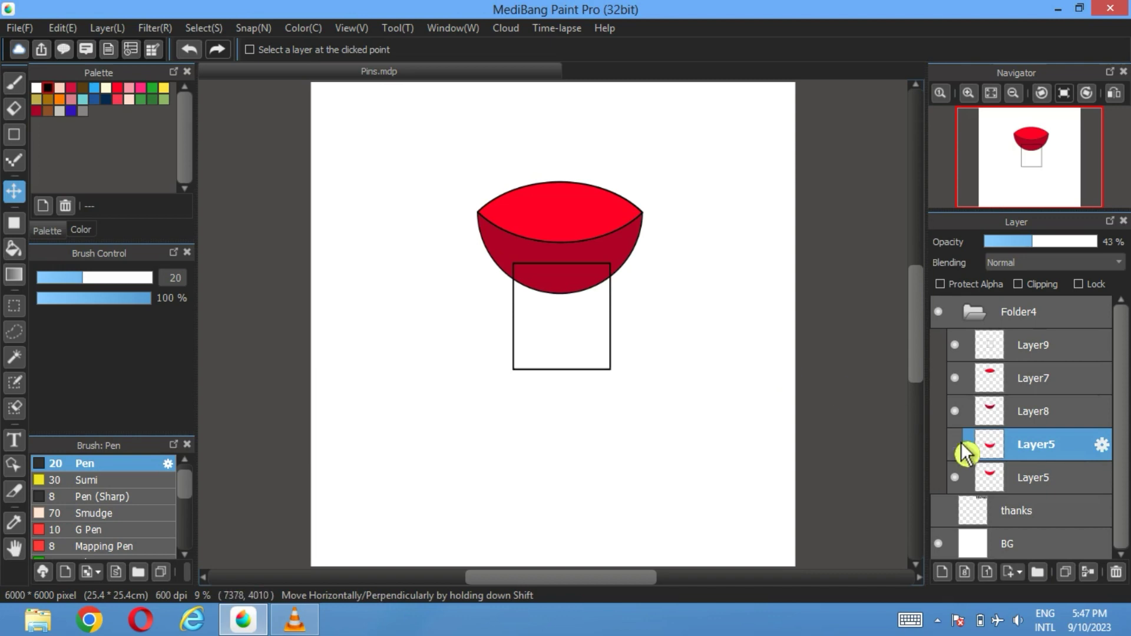
click(981, 353)
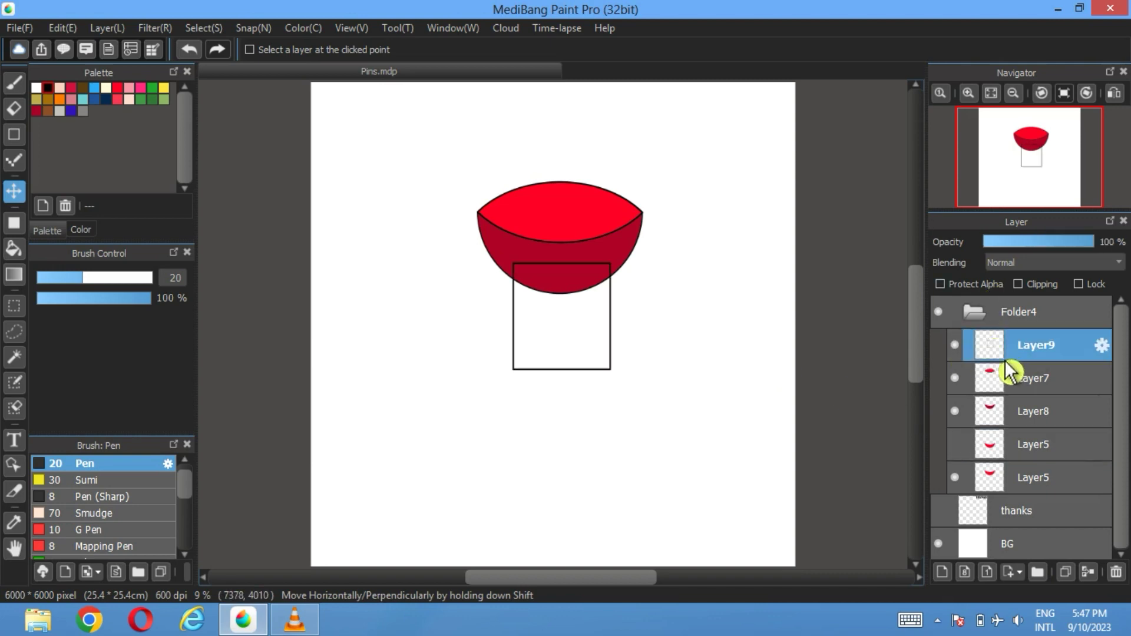
click(14, 306)
drag(628, 386, 490, 363)
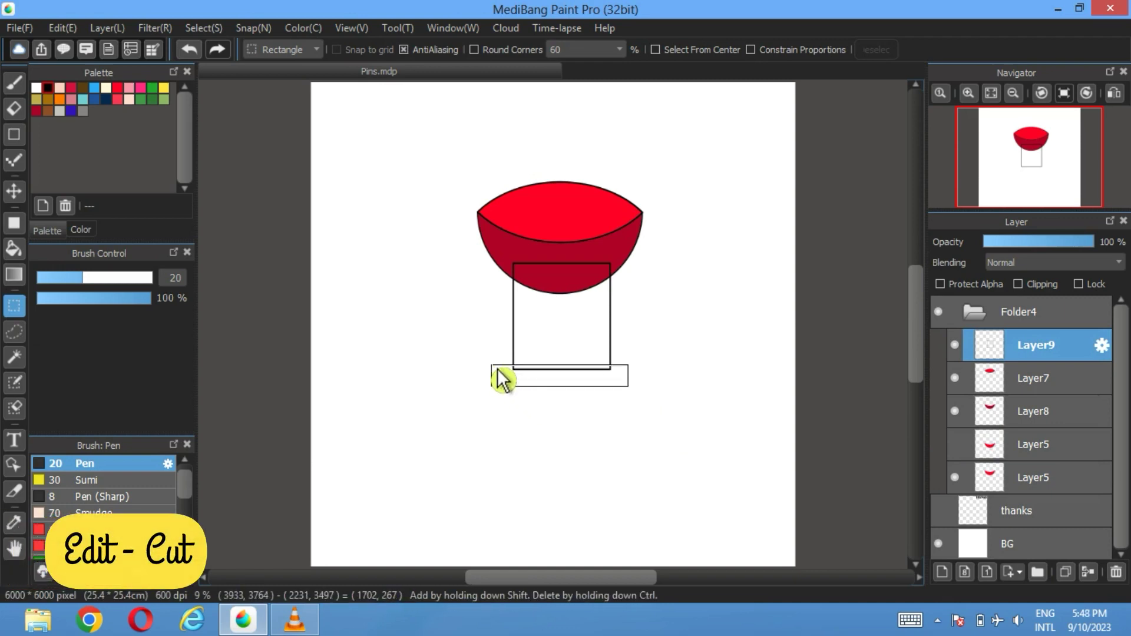
click(64, 29)
click(86, 95)
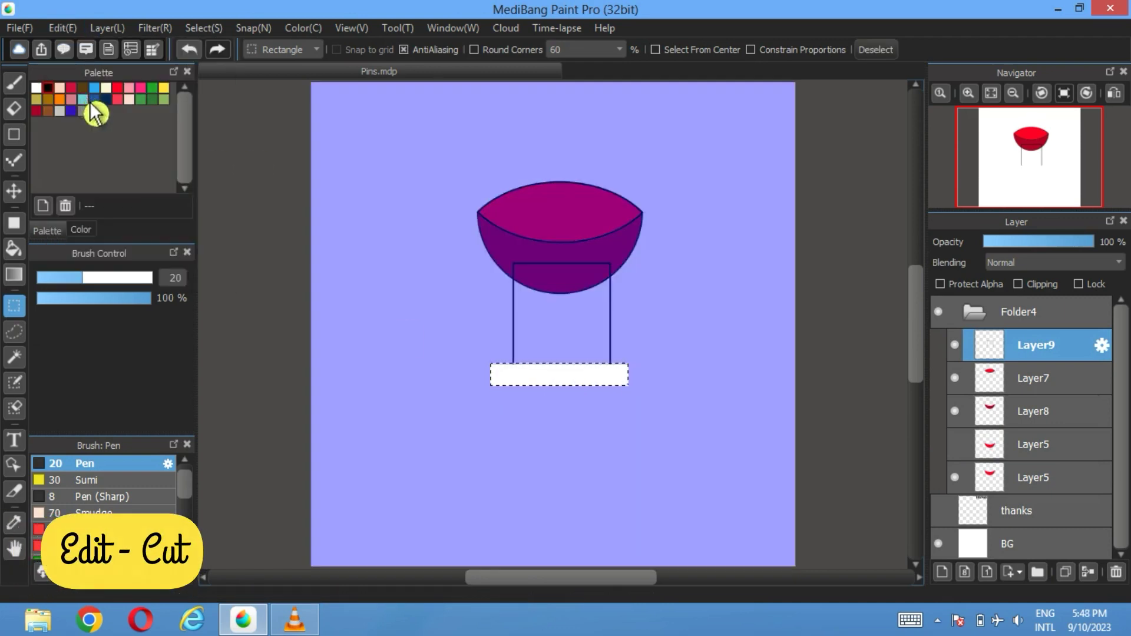
click(876, 49)
Show the faded bowl copy again and move it so its bottom curve meets the ends of both vertical lines
click(1019, 454)
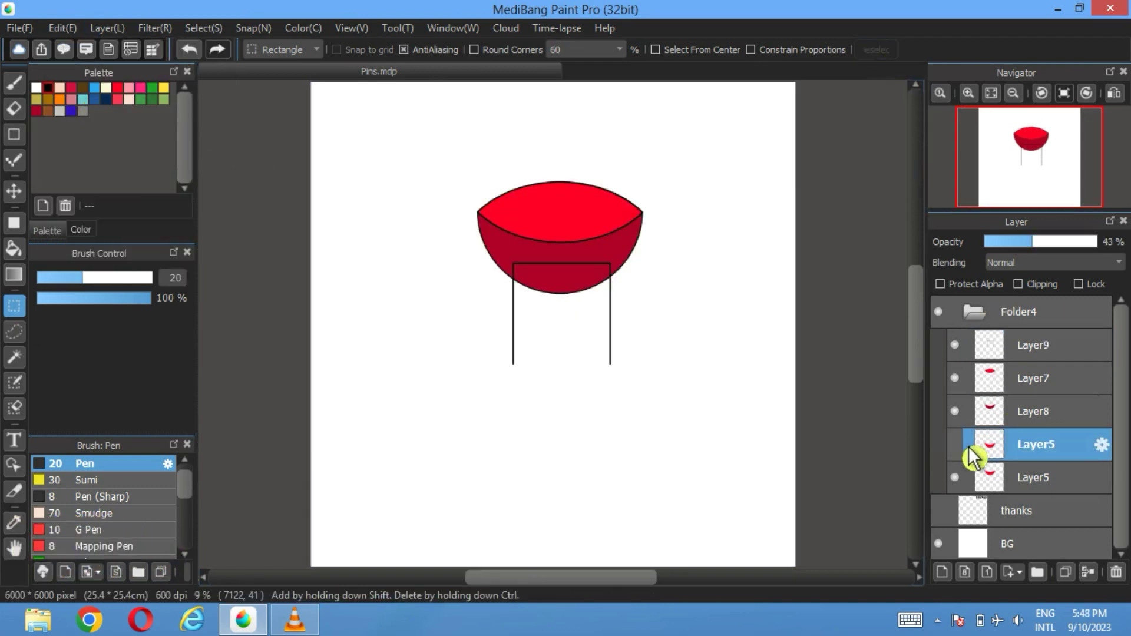
click(954, 444)
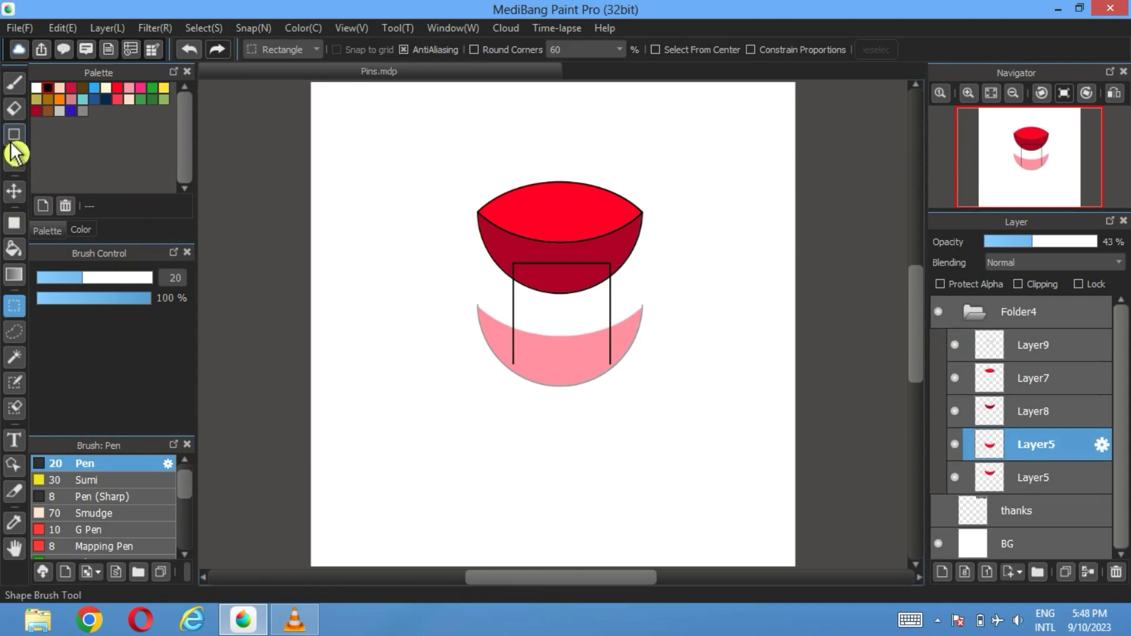
scroll(404, 308, up, 2)
click(16, 193)
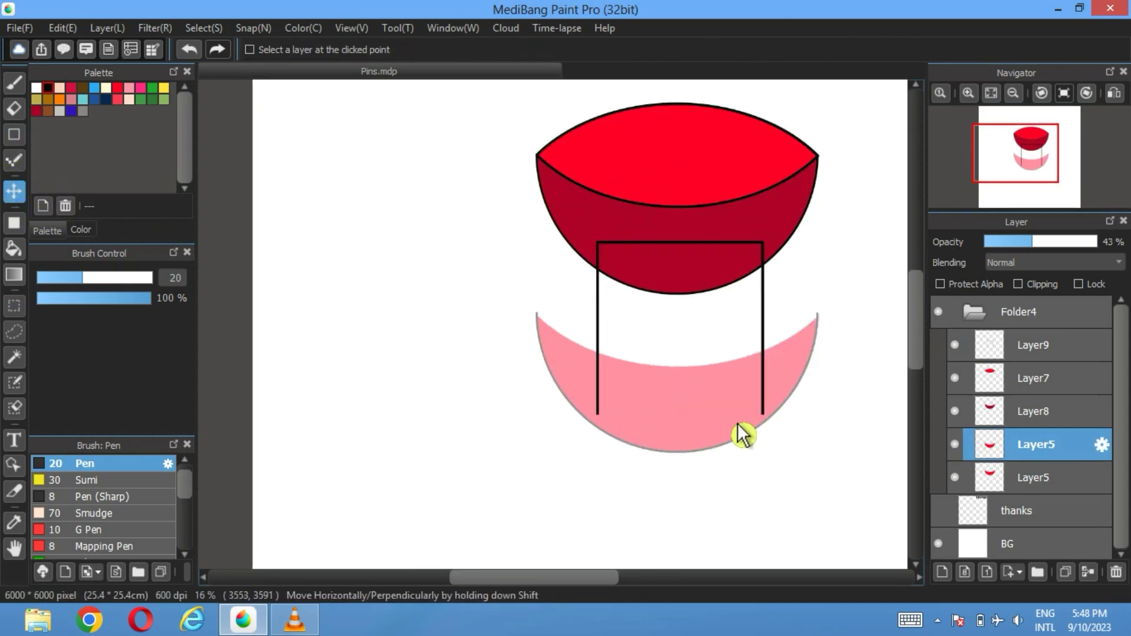
drag(741, 432, 747, 426)
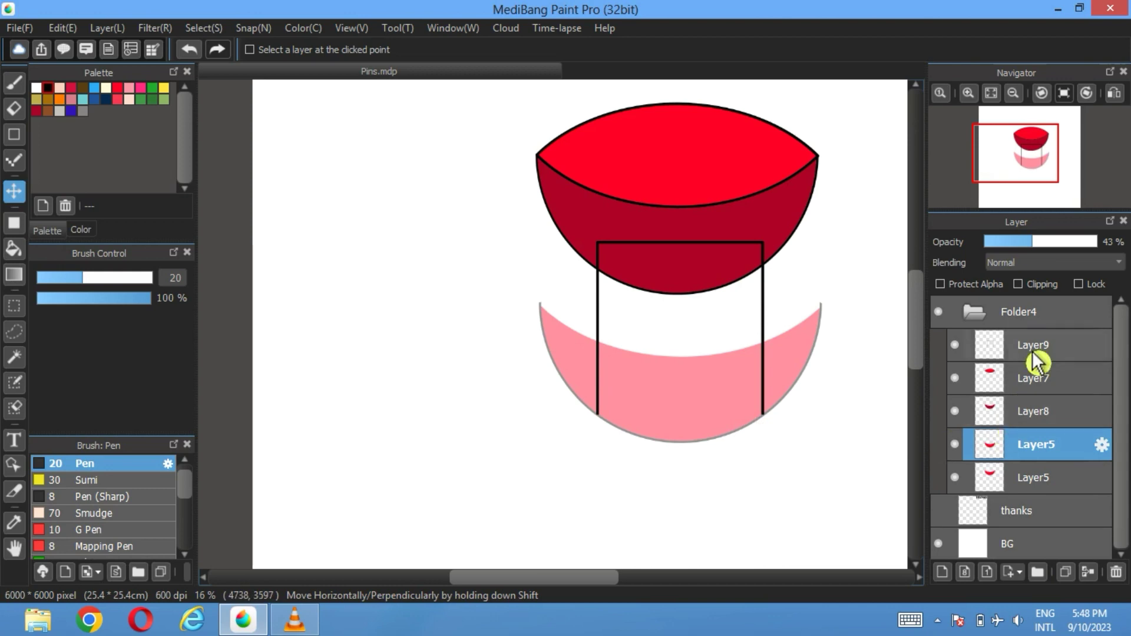
Reorder the layers so the rectangle's layer lies at the bottom of the folder, behind both bowl layers
drag(1032, 351, 1032, 466)
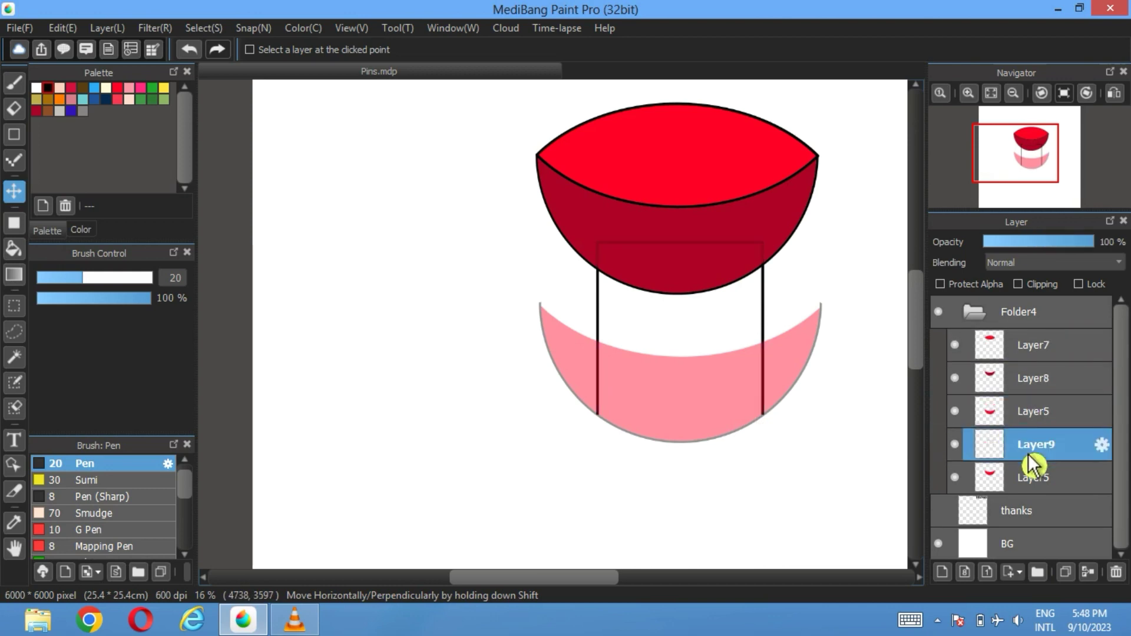
drag(1028, 486, 1036, 442)
click(1021, 492)
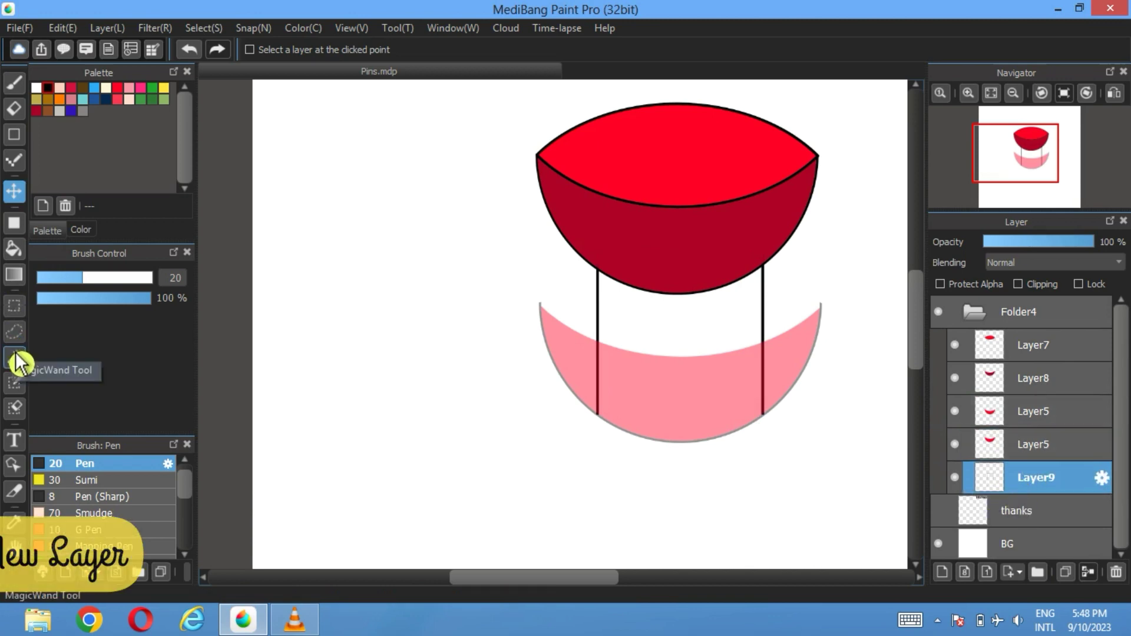
Add a layer above the rectangle's layer and fill the stem between the vertical lines with bright red, down to the curve
click(942, 572)
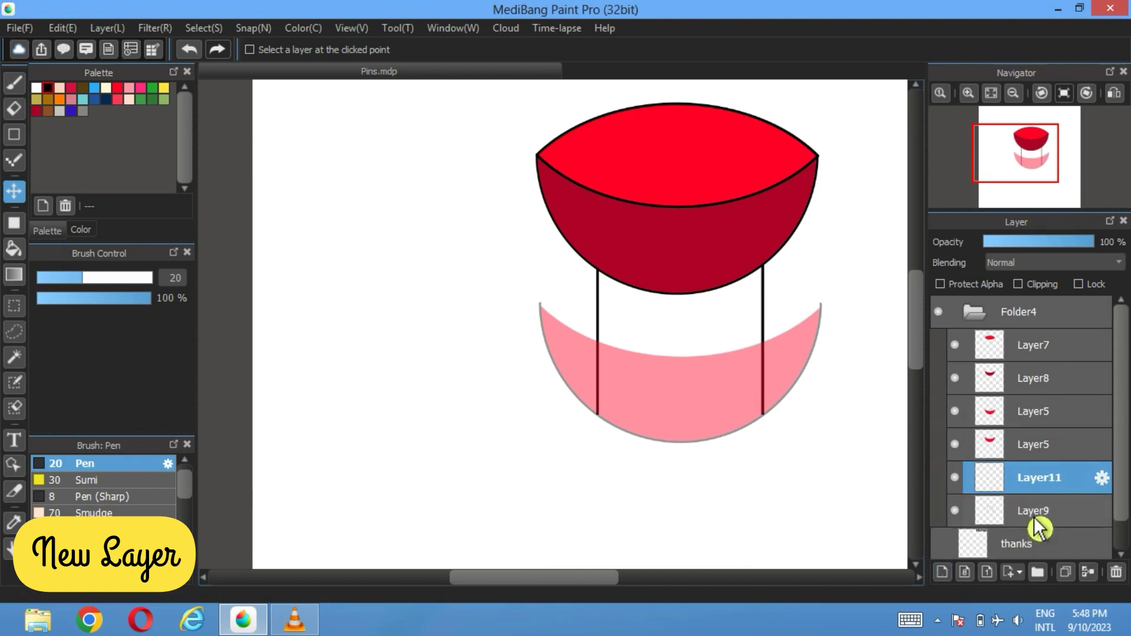
click(121, 93)
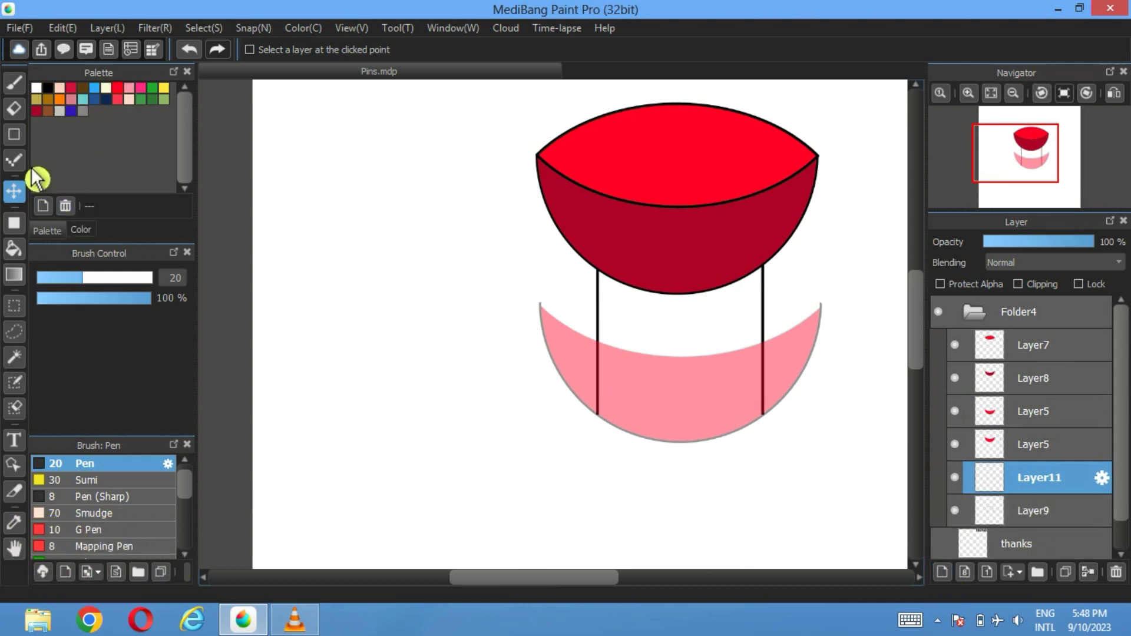
click(13, 248)
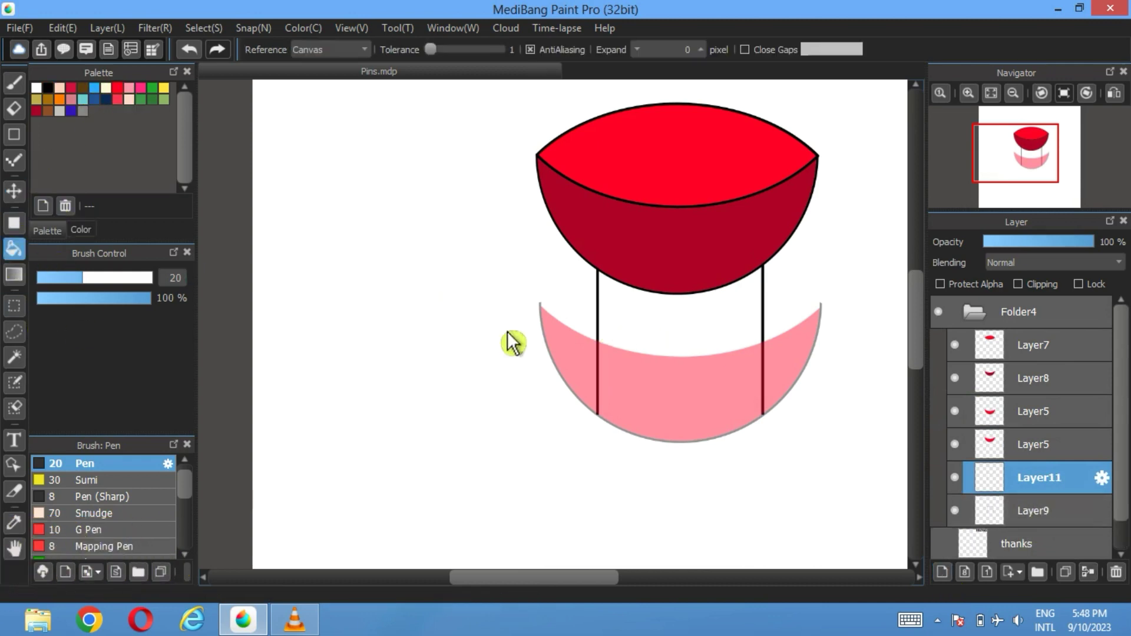
click(695, 342)
click(695, 401)
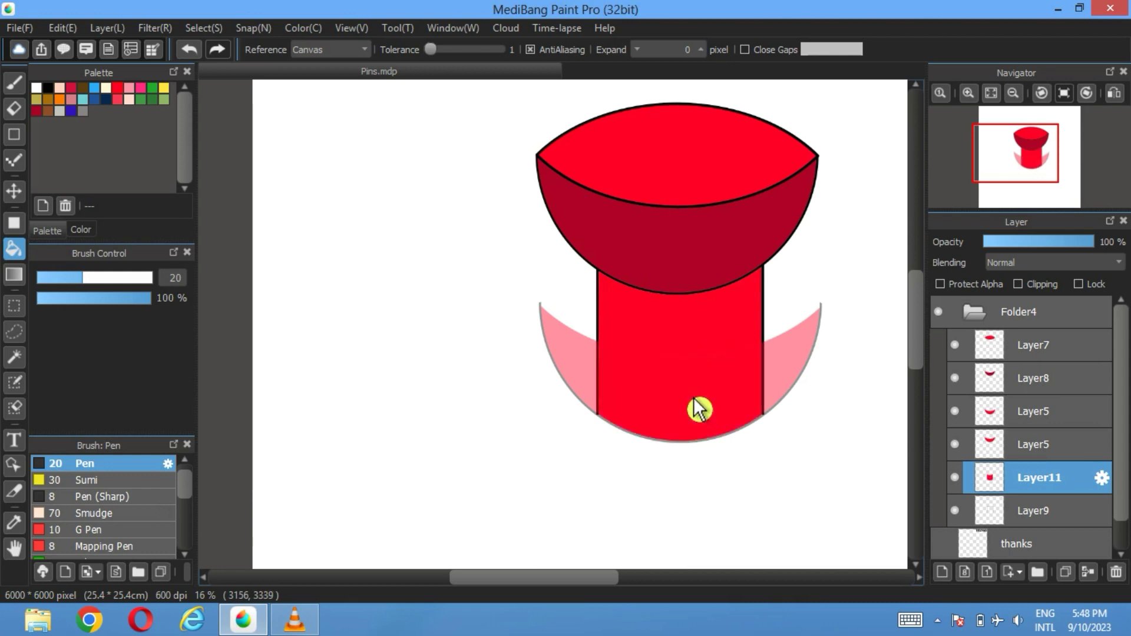
Hide and delete the faded bowl copy's layer and the rectangle outline's layer
click(956, 511)
click(955, 411)
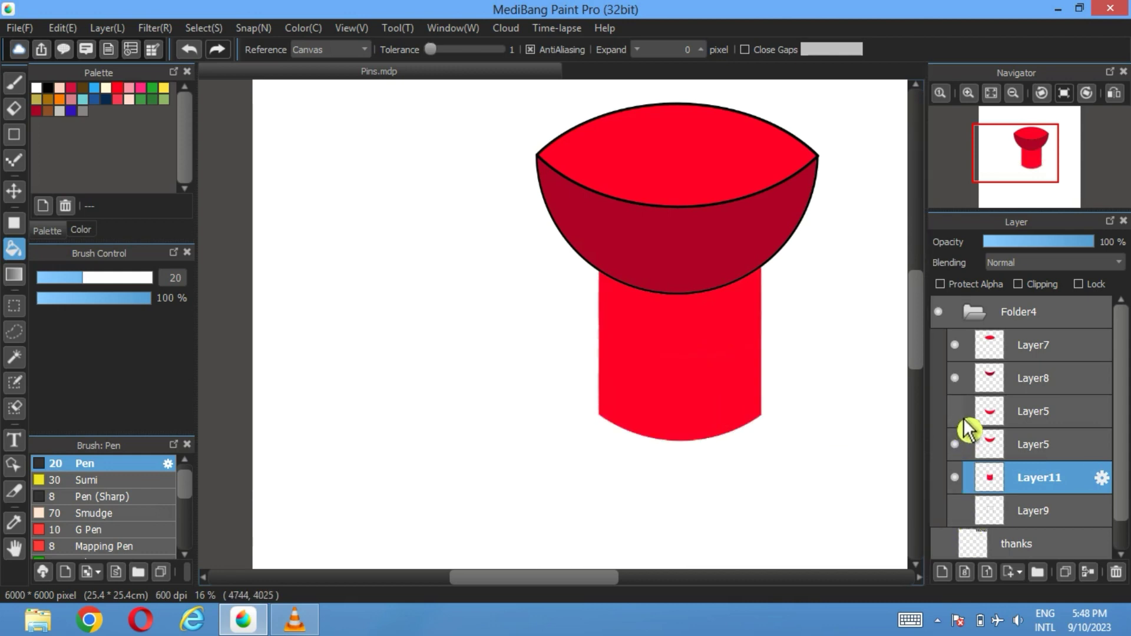
click(1057, 420)
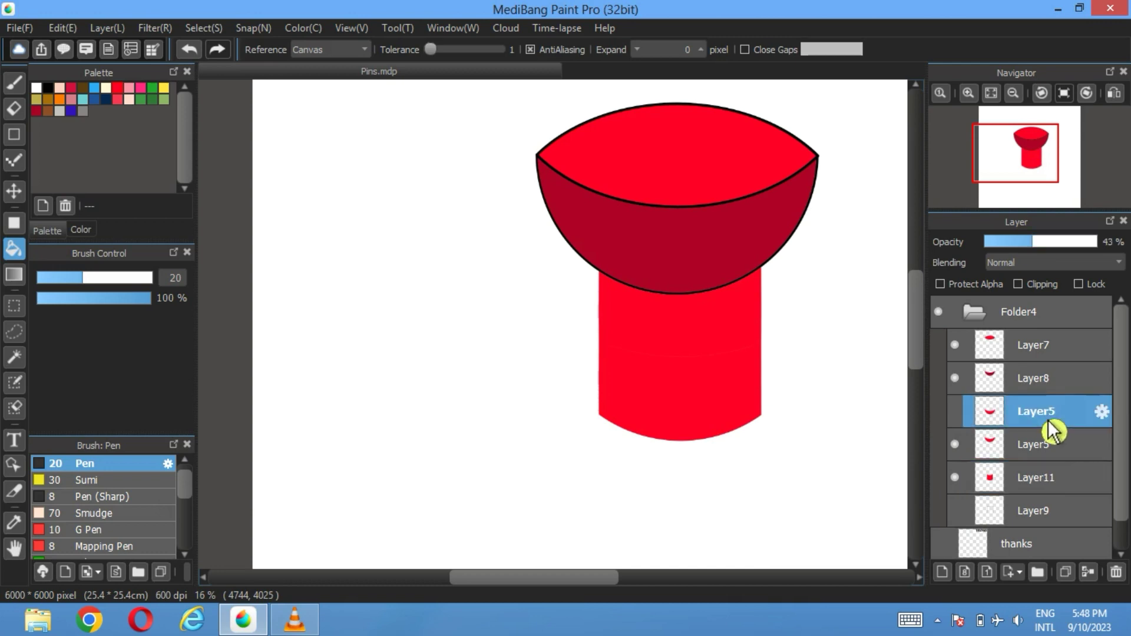
click(1116, 572)
click(1037, 478)
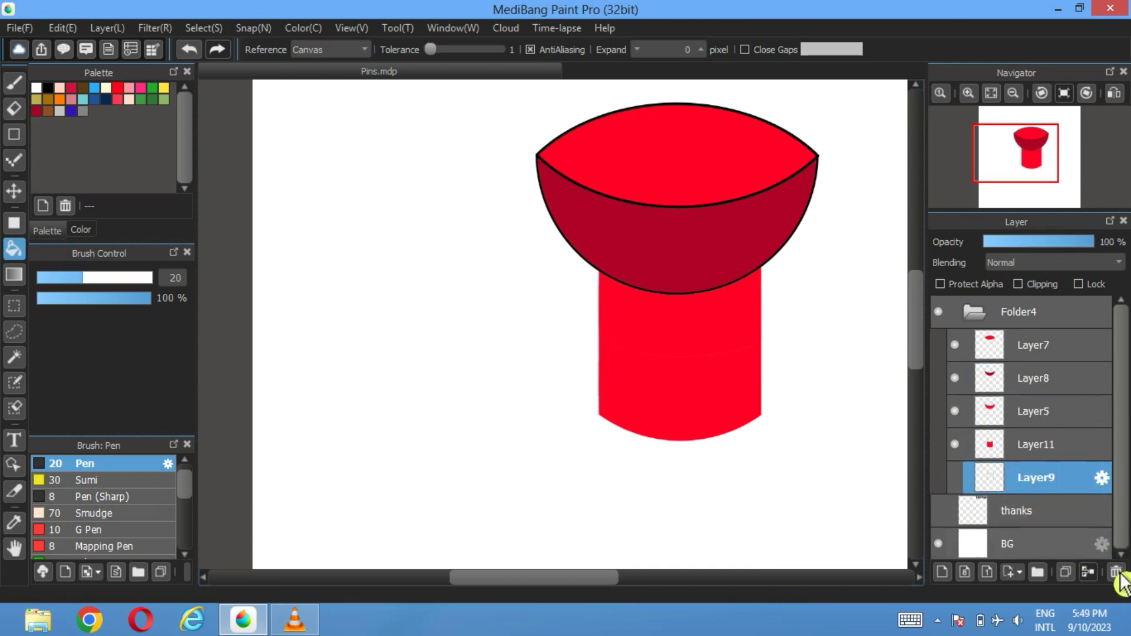
click(1116, 572)
Hide the three bowl layers so only the stem remains on the canvas, and switch to the Magic Wand tool
click(955, 344)
click(955, 378)
click(955, 411)
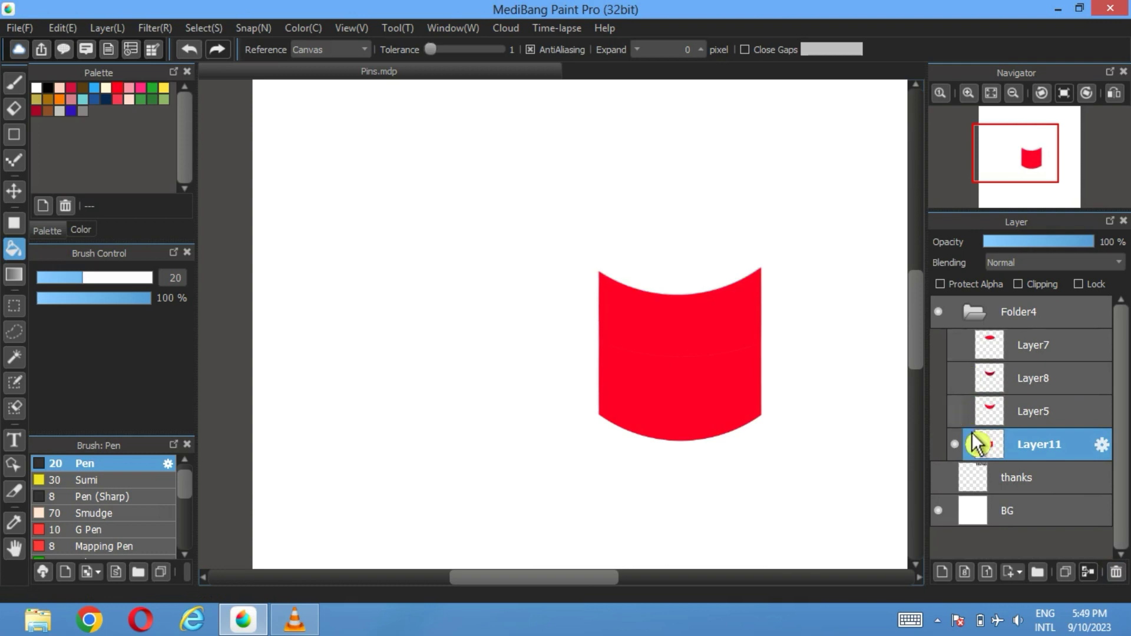
click(14, 357)
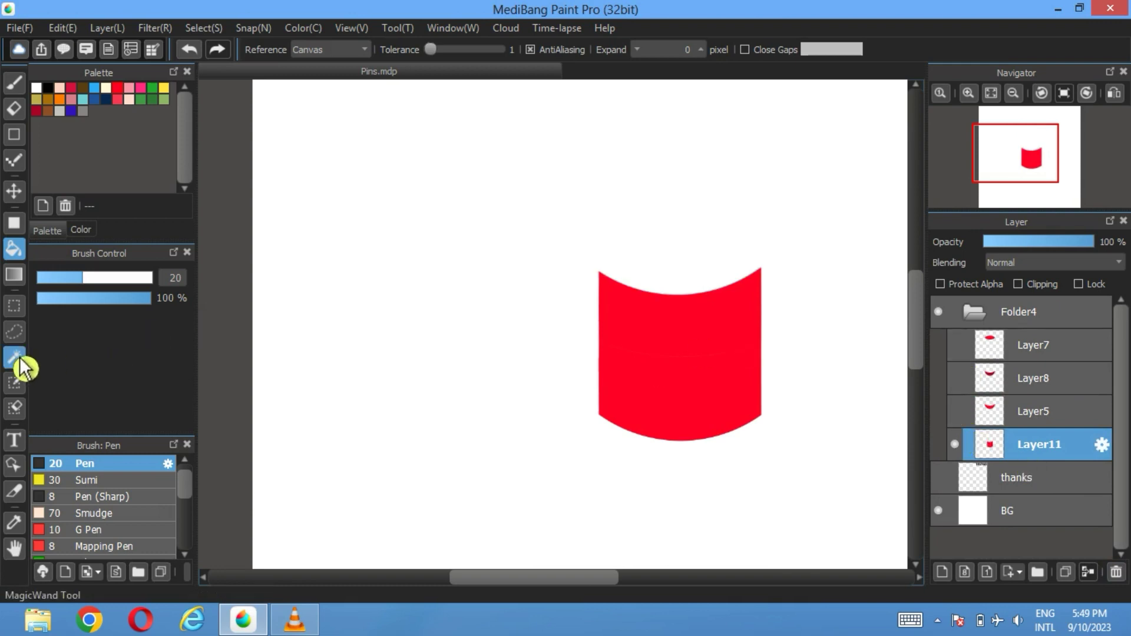
click(690, 352)
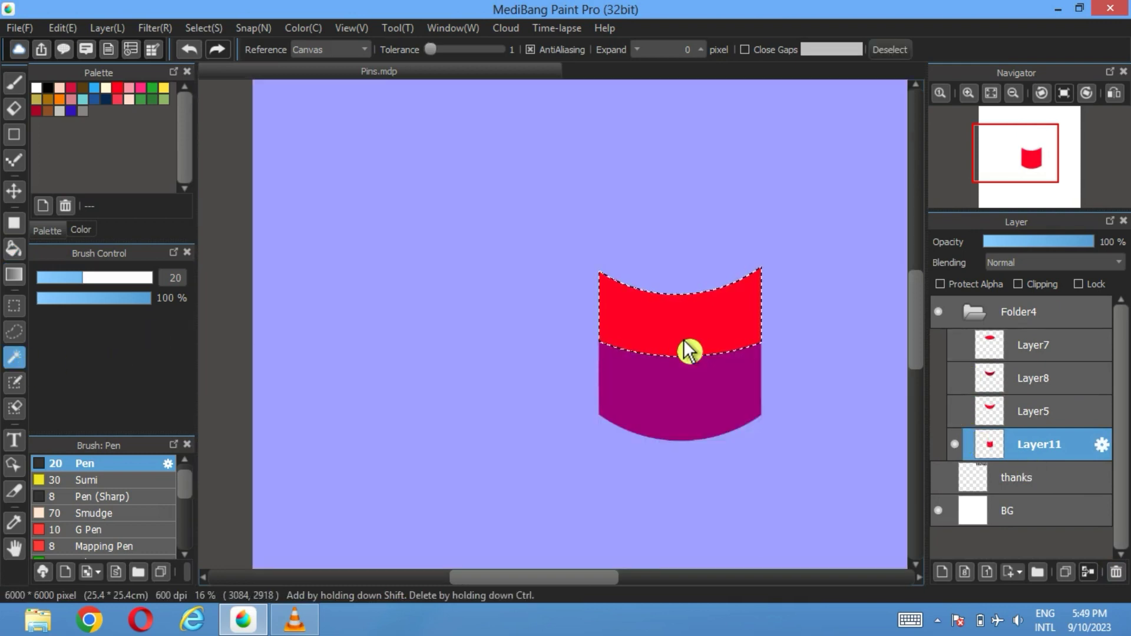
click(896, 54)
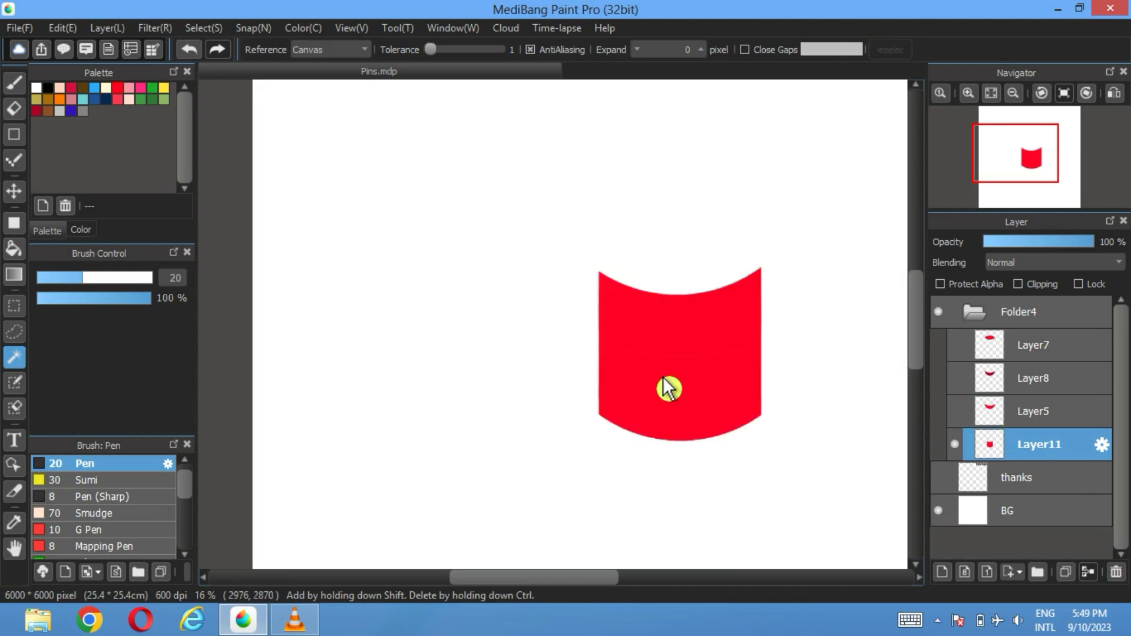
scroll(668, 389, up, 5)
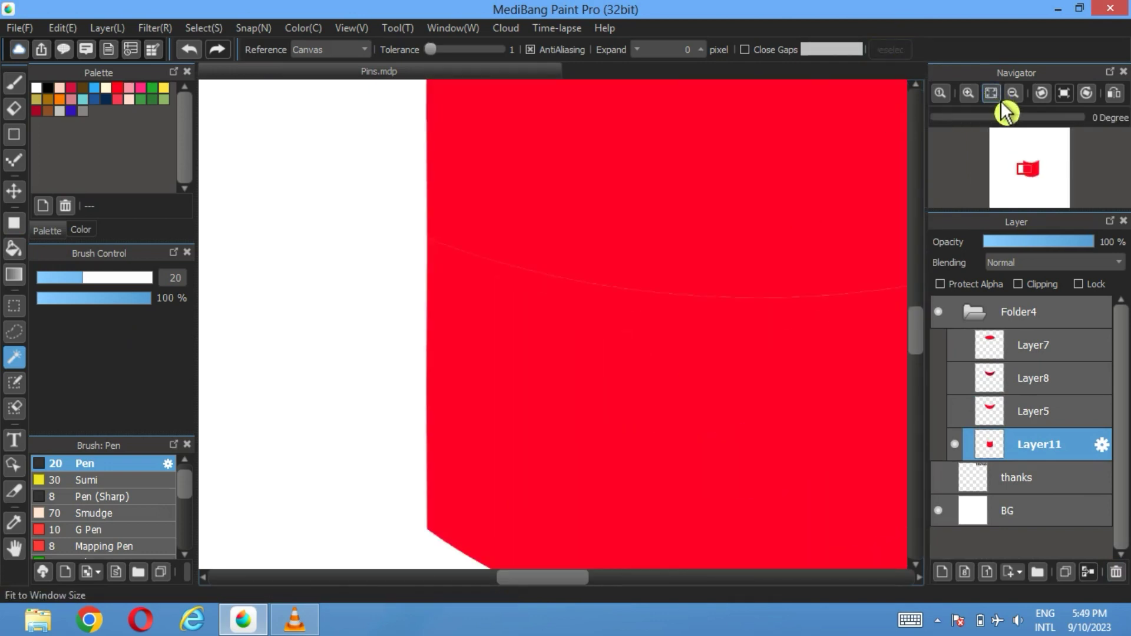
click(994, 96)
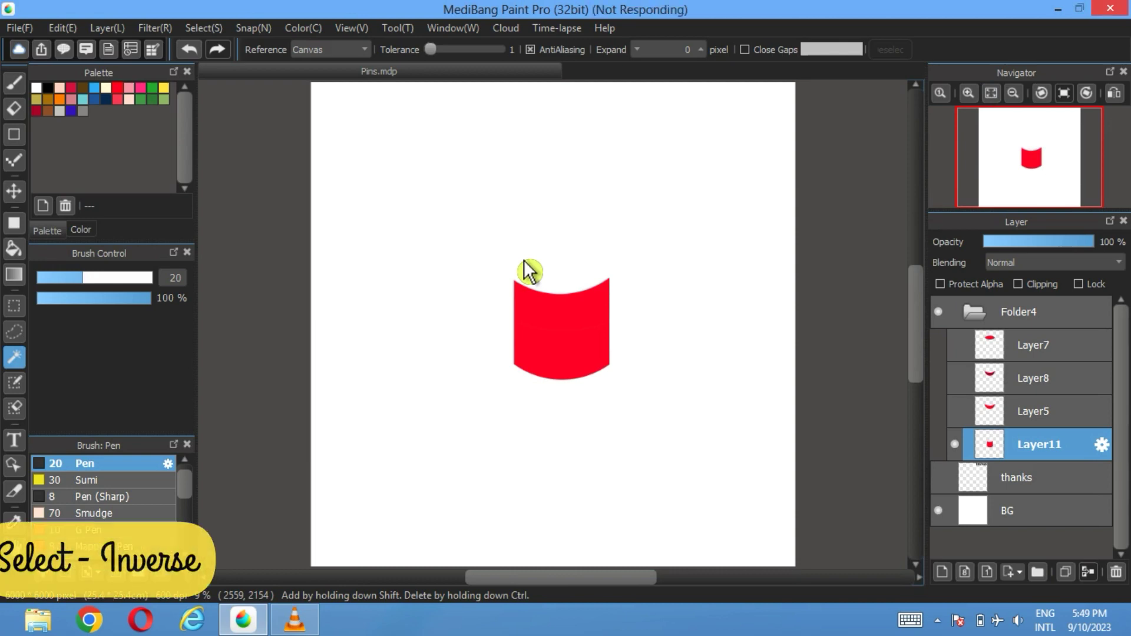
Select the area around the stem, invert the selection, and outline the stem with a 20-pixel black selection border on the boundary
click(203, 28)
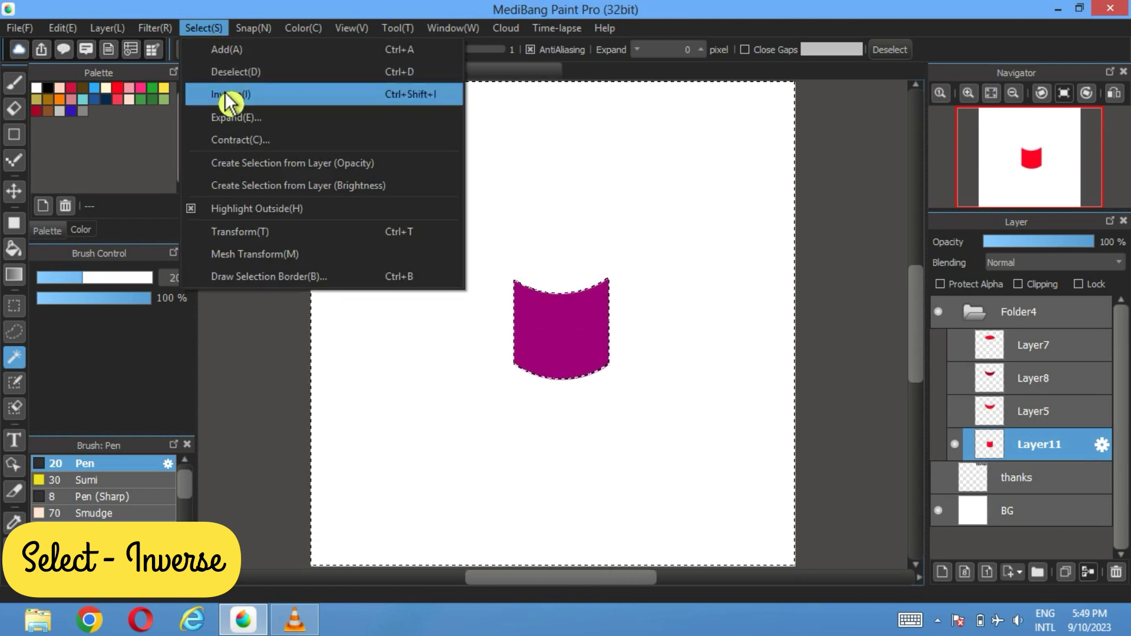
click(207, 96)
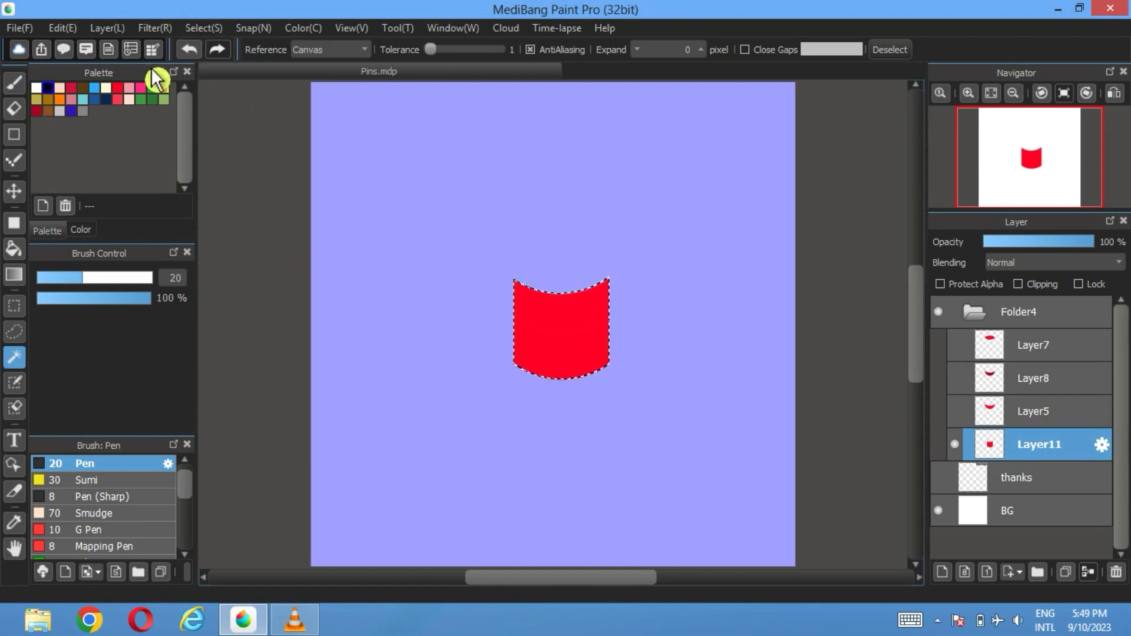
click(203, 28)
click(235, 277)
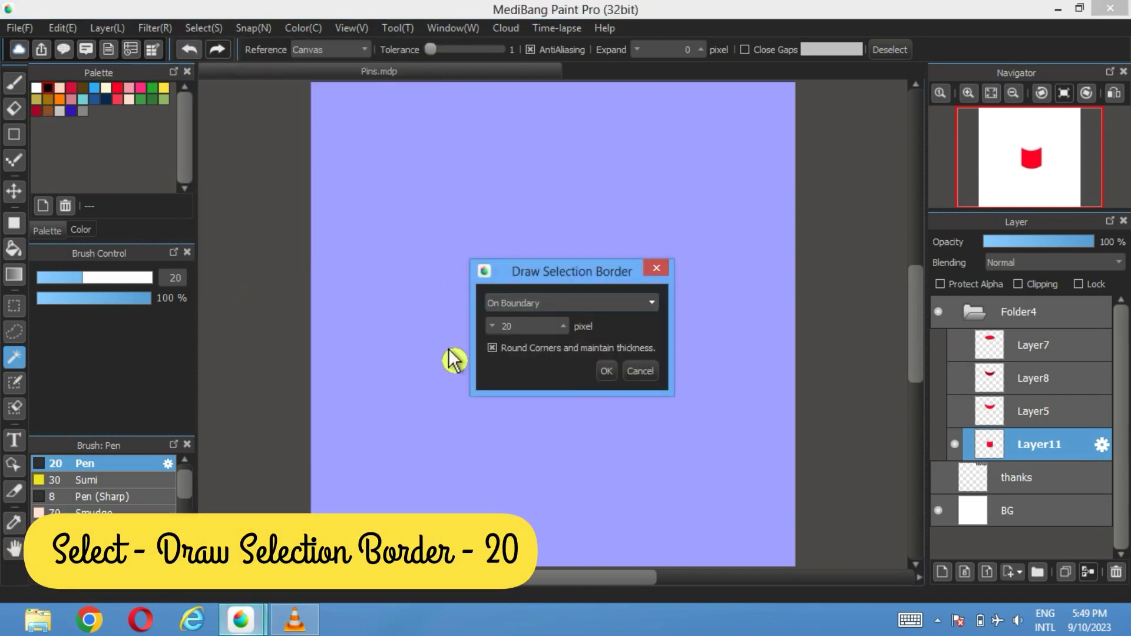
click(599, 372)
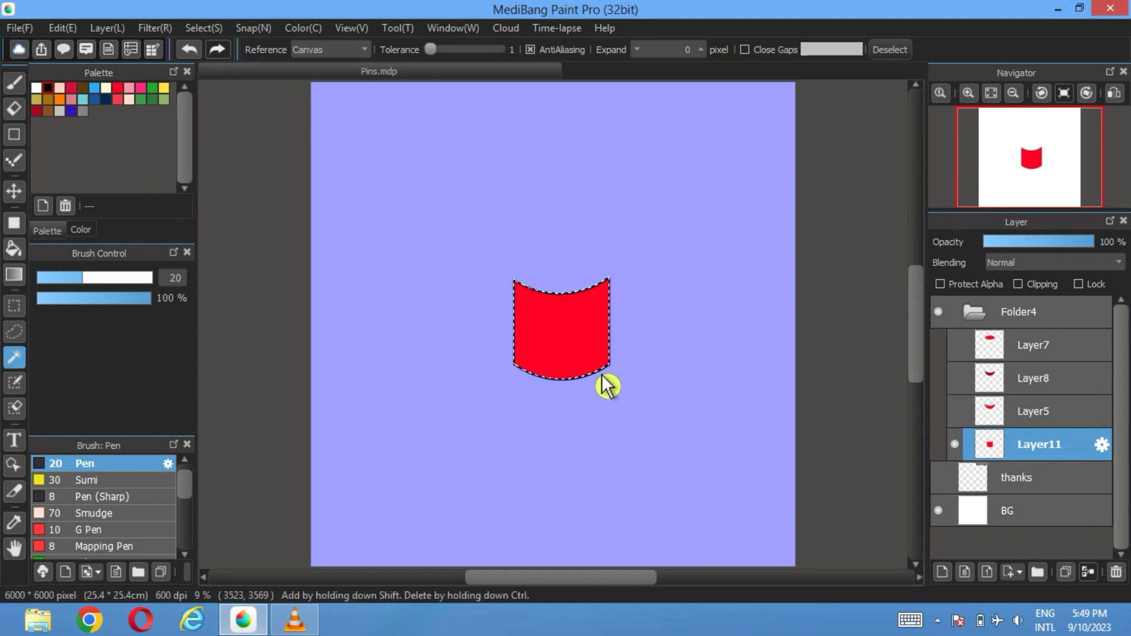
click(893, 49)
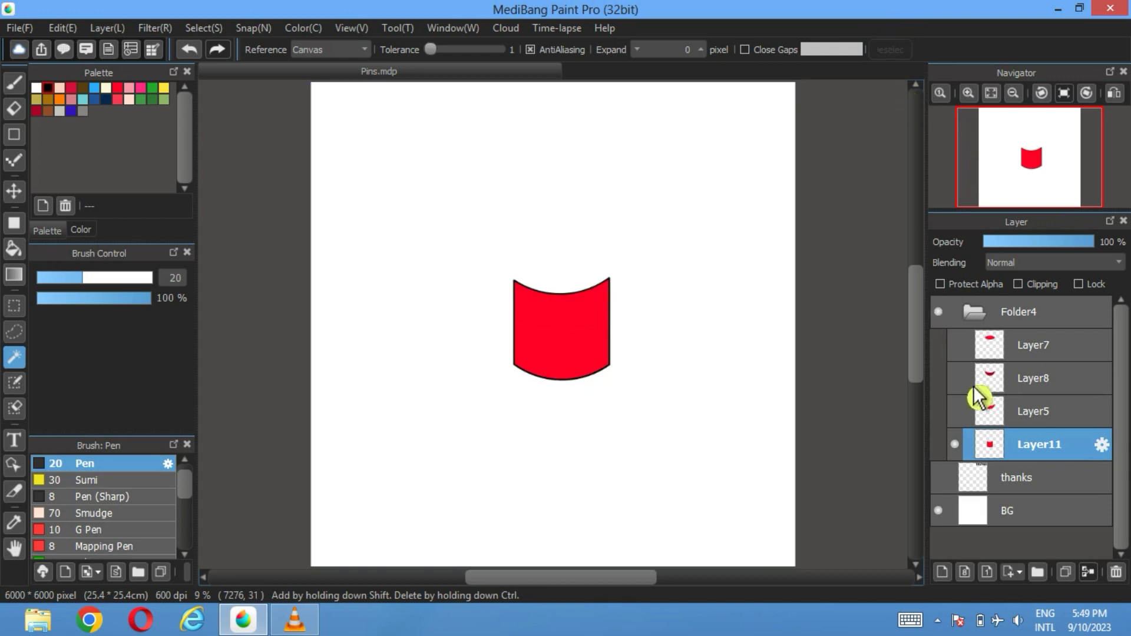
Show the three bowl layers again and move the stem slightly up beneath the bowl
click(960, 411)
click(960, 378)
click(958, 348)
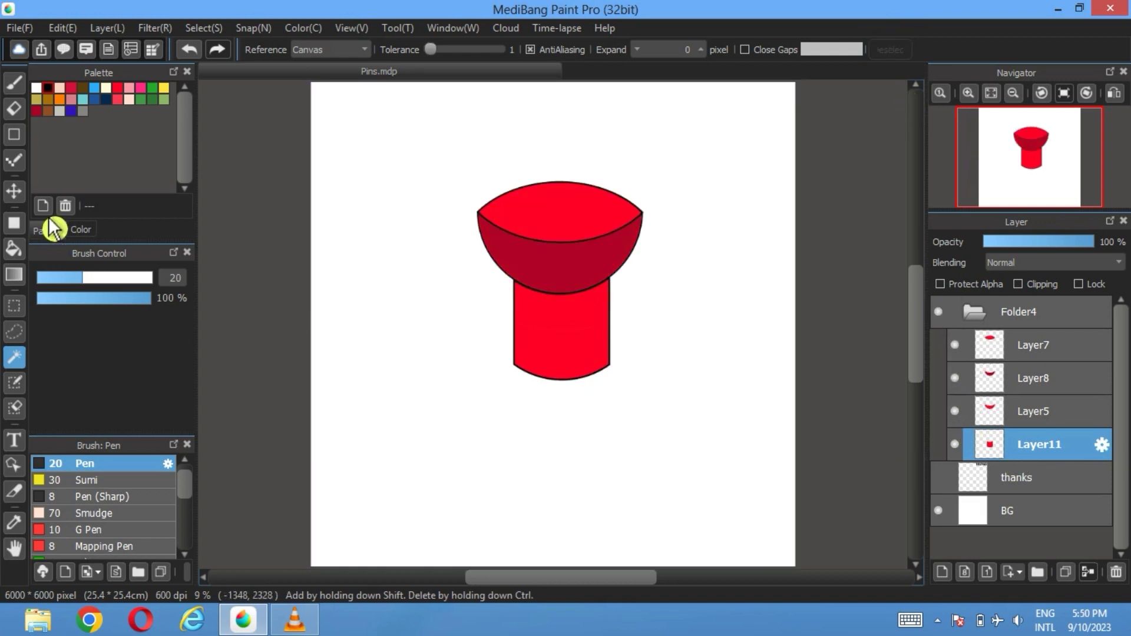
click(14, 191)
mouse_move(587, 364)
mouse_down()
mouse_move(580, 332)
mouse_move(586, 351)
mouse_up()
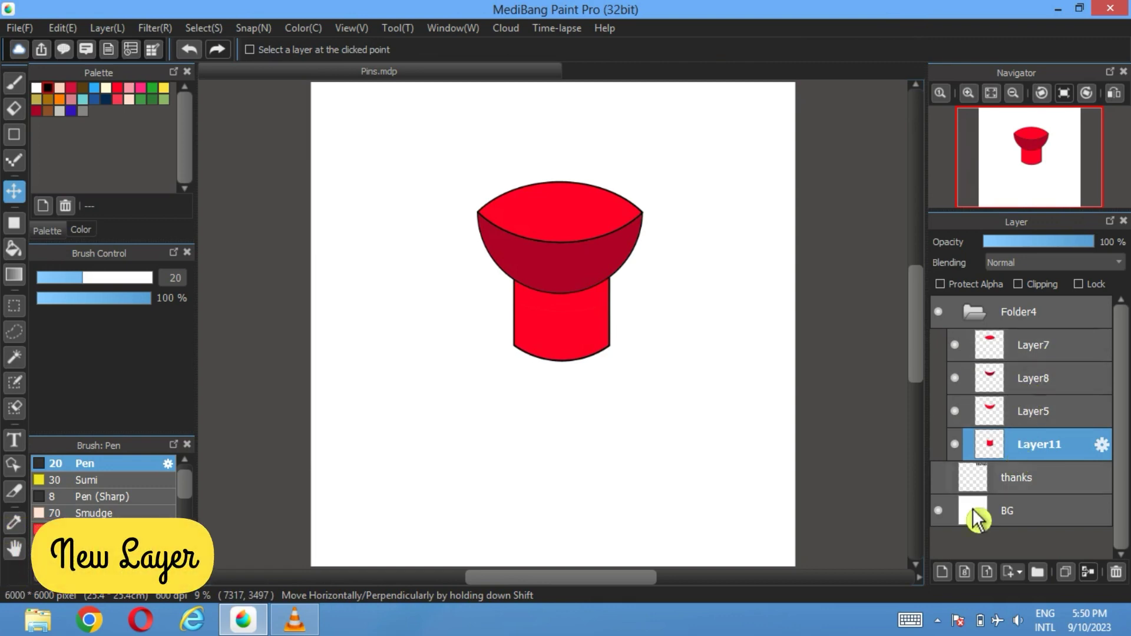
Add a new layer and place it beneath the stem's layer in the folder
click(942, 573)
drag(966, 489, 967, 443)
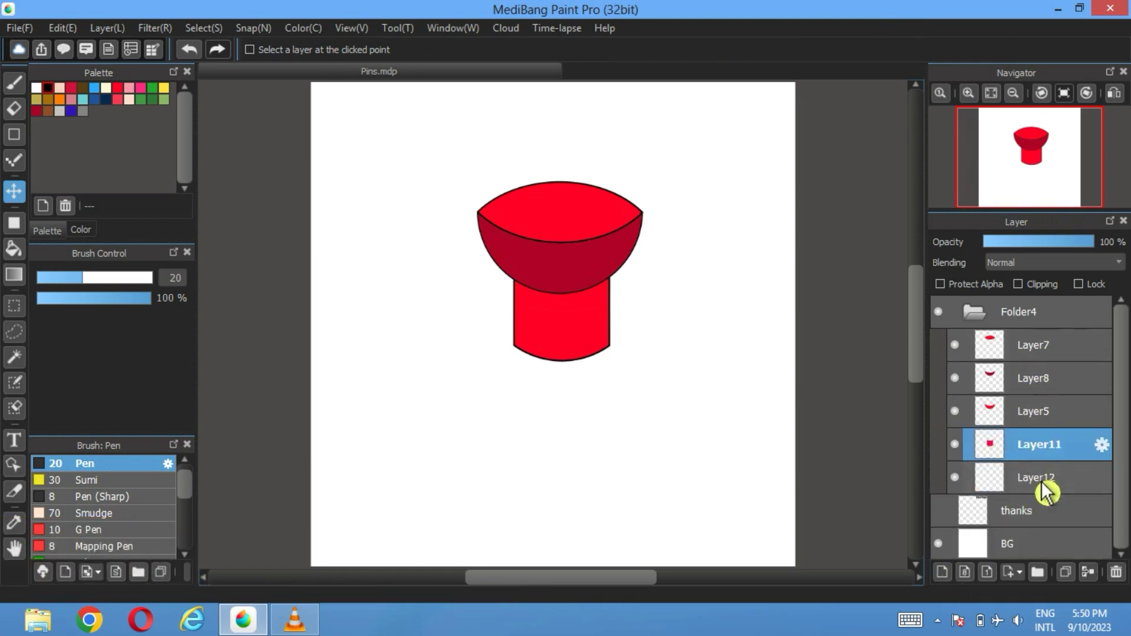
click(967, 488)
Draw an ellipse wider than the bowl around the stem's lower end and move it slightly down
click(15, 137)
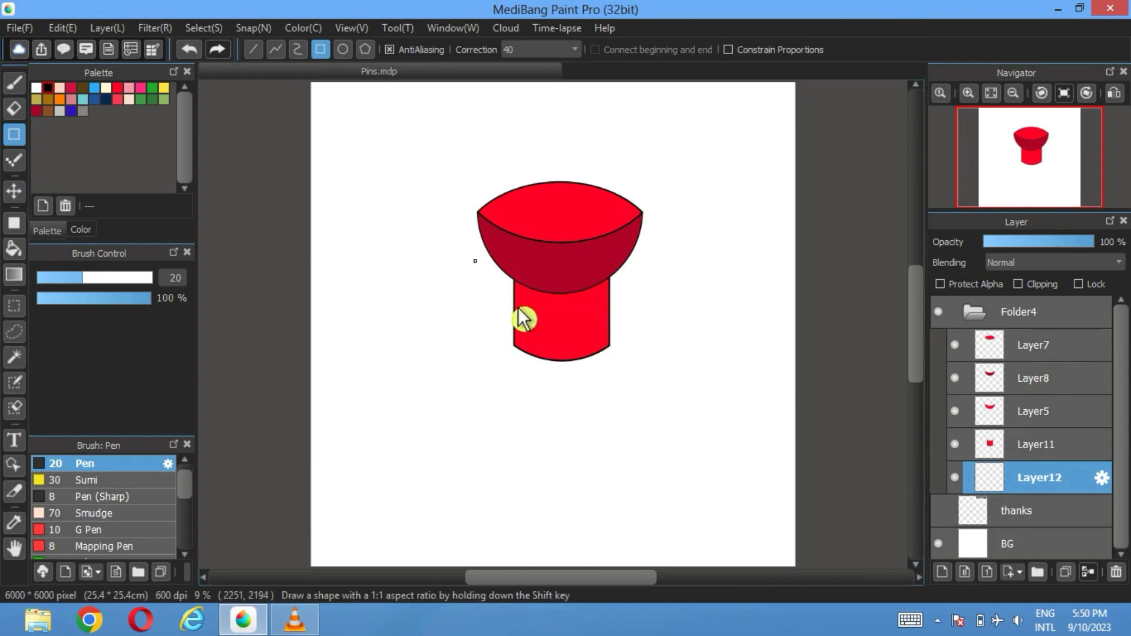
drag(677, 358, 436, 419)
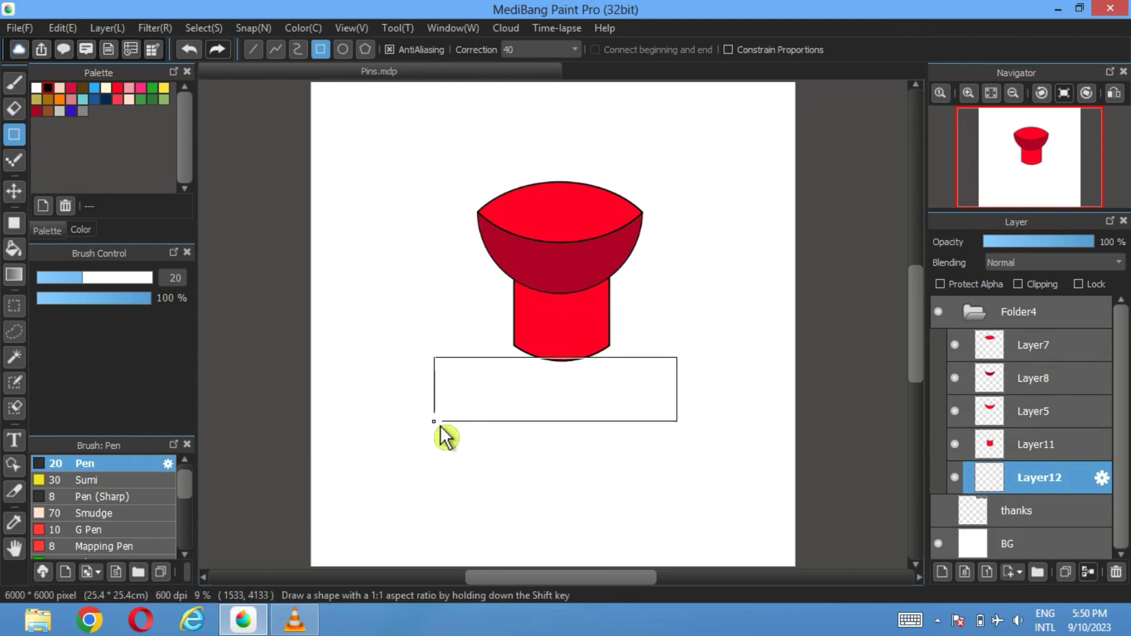
click(189, 50)
click(348, 54)
drag(667, 310, 457, 443)
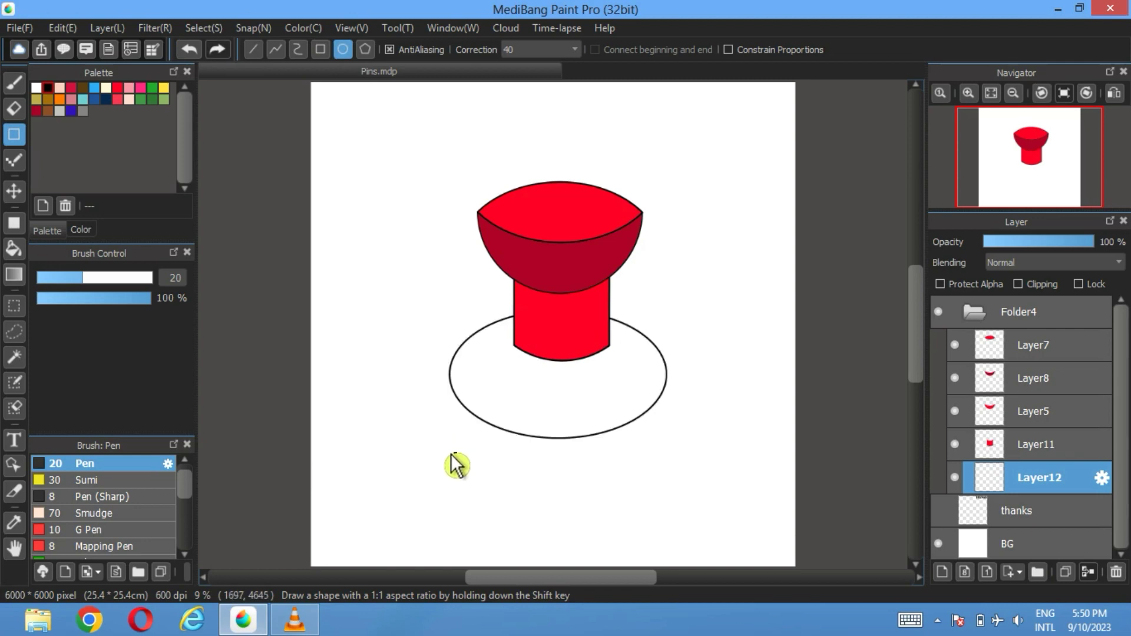
click(14, 191)
drag(525, 419, 527, 433)
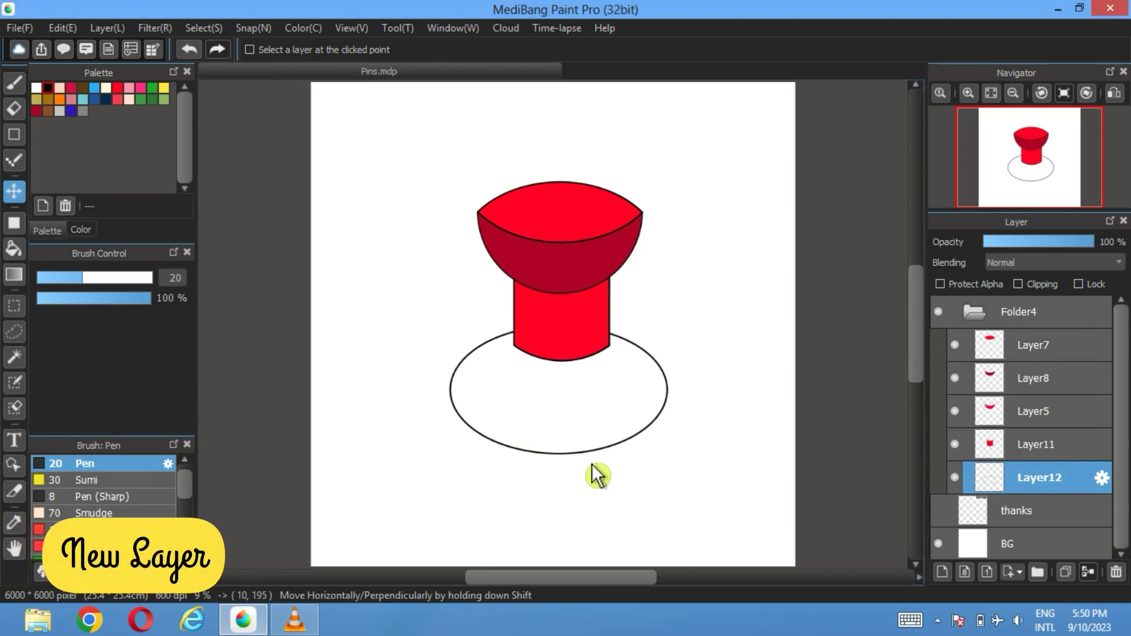
On another new layer, draw a much wider, flatter ellipse that crosses the lower part of the first ellipse
click(945, 574)
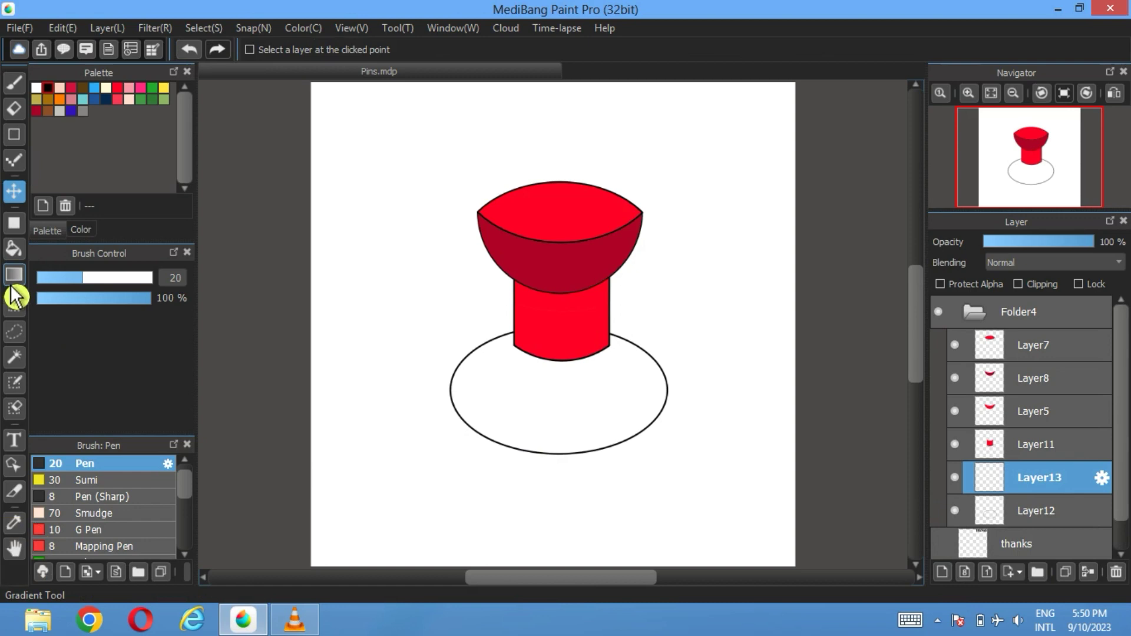
click(14, 134)
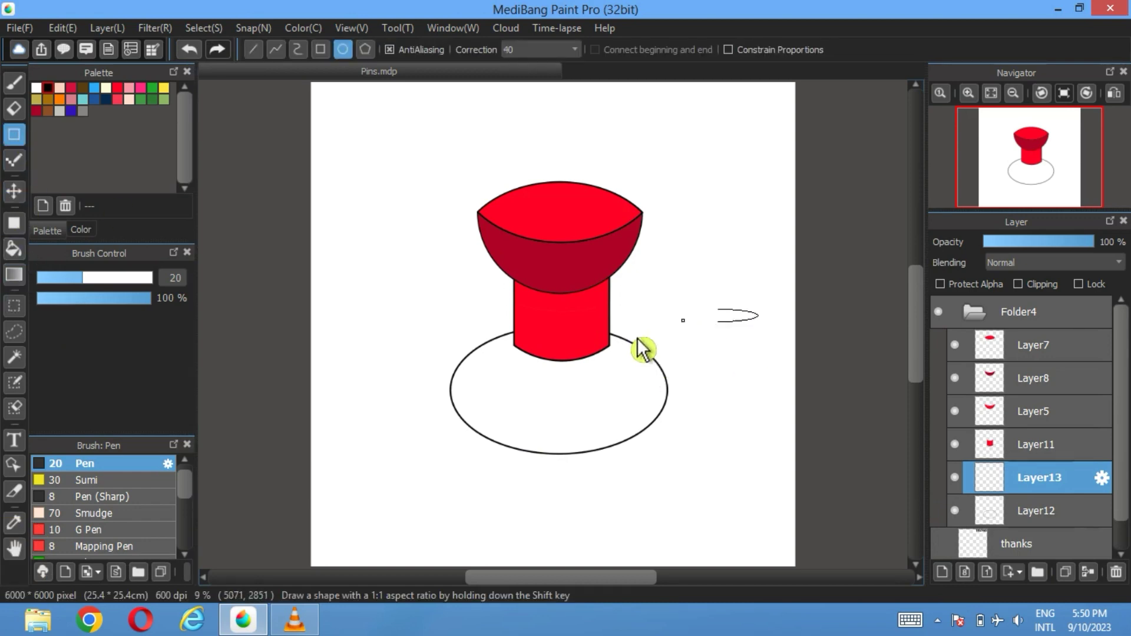
drag(638, 338, 375, 416)
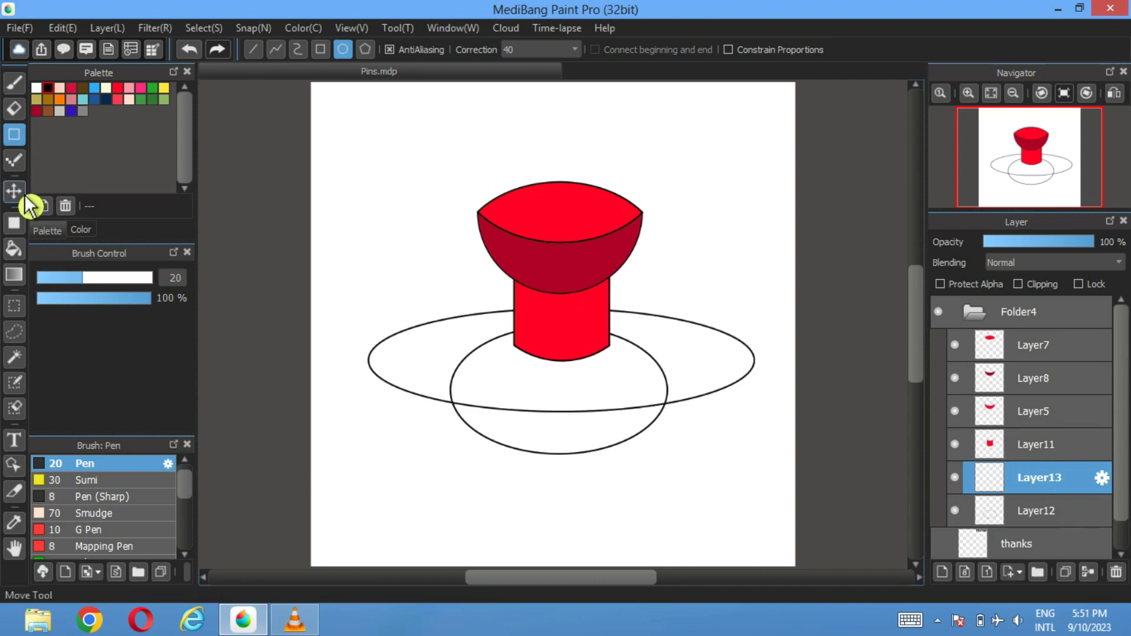
Nudge the wide ellipse up and left and the smaller ellipse right so that both are centred beneath the stem
click(14, 191)
drag(651, 405, 647, 402)
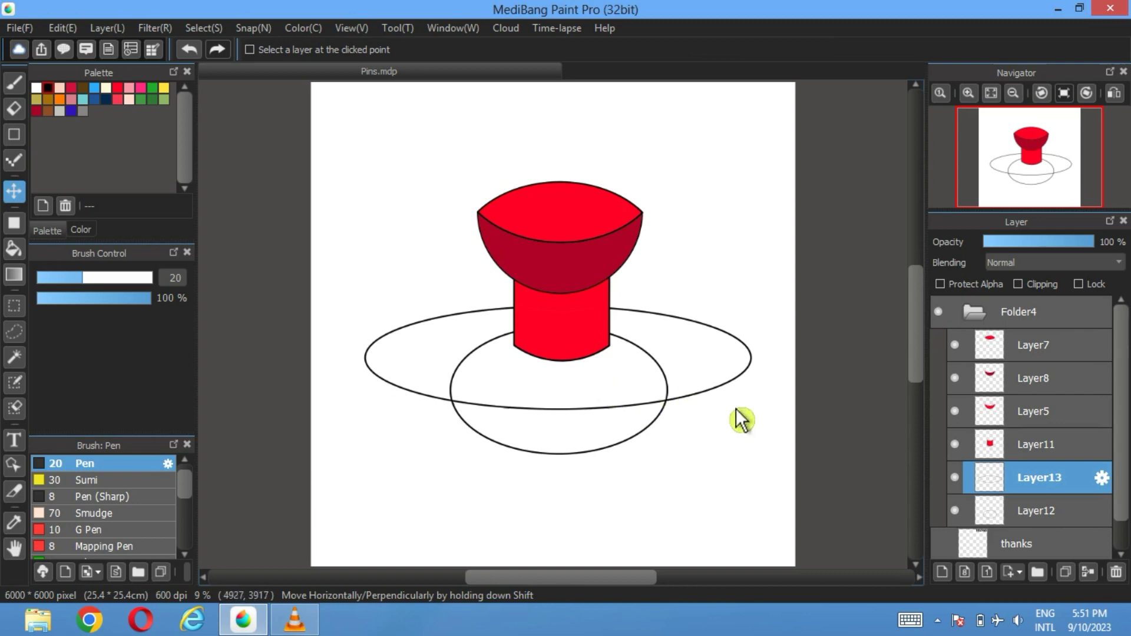
click(1054, 524)
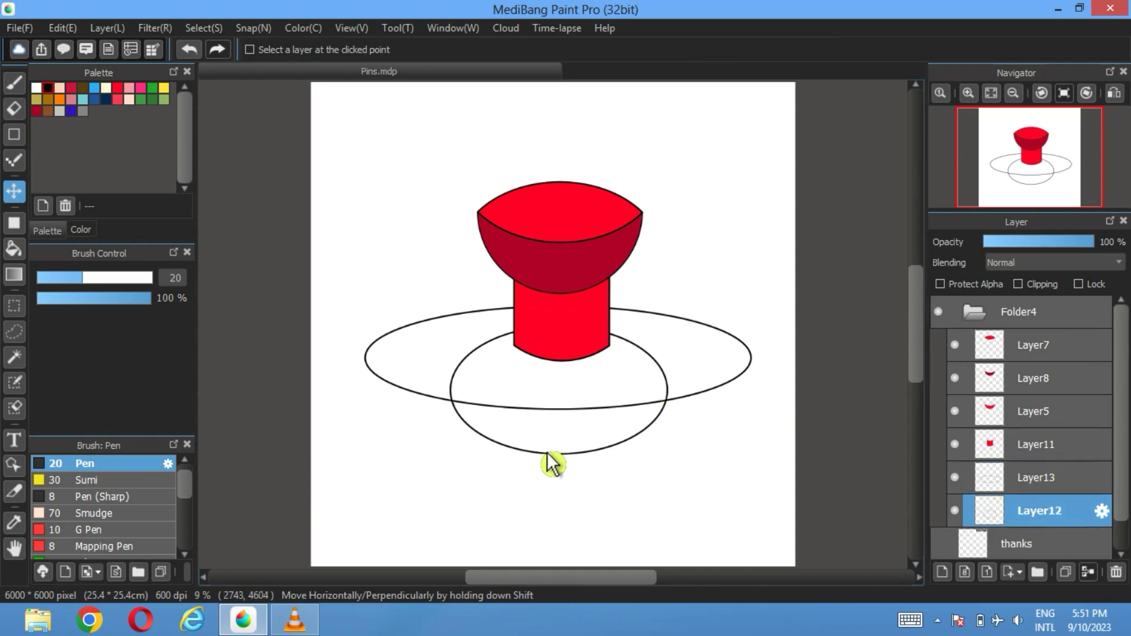
drag(555, 463, 558, 463)
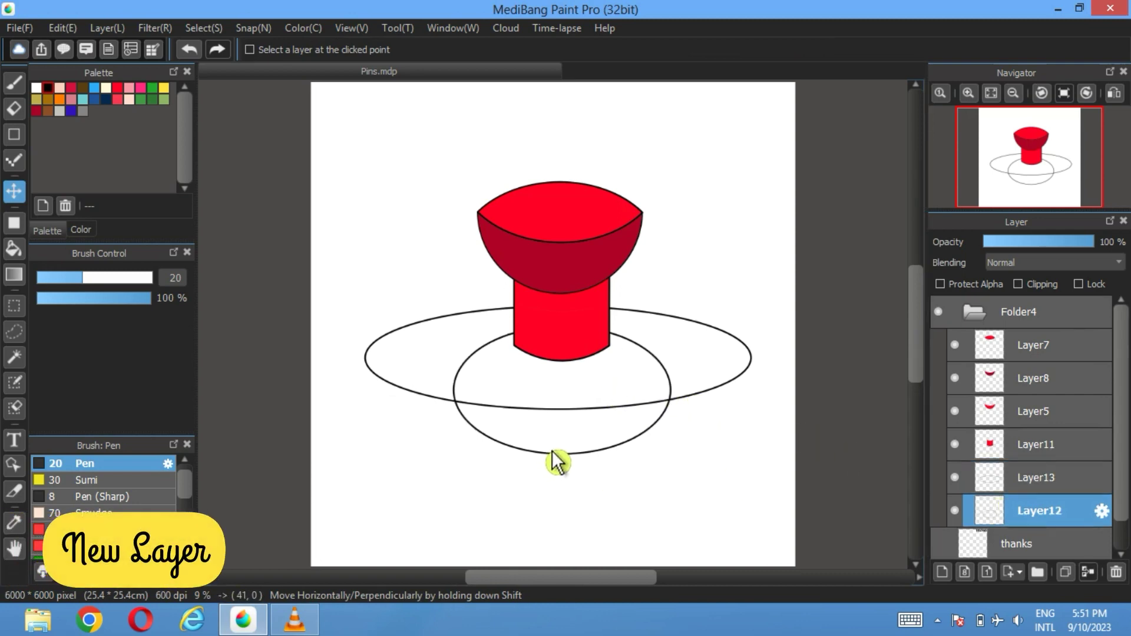
Add a layer between the two ellipse layers, hide the stem, and fill the area where the ellipses overlap with bright red
click(942, 572)
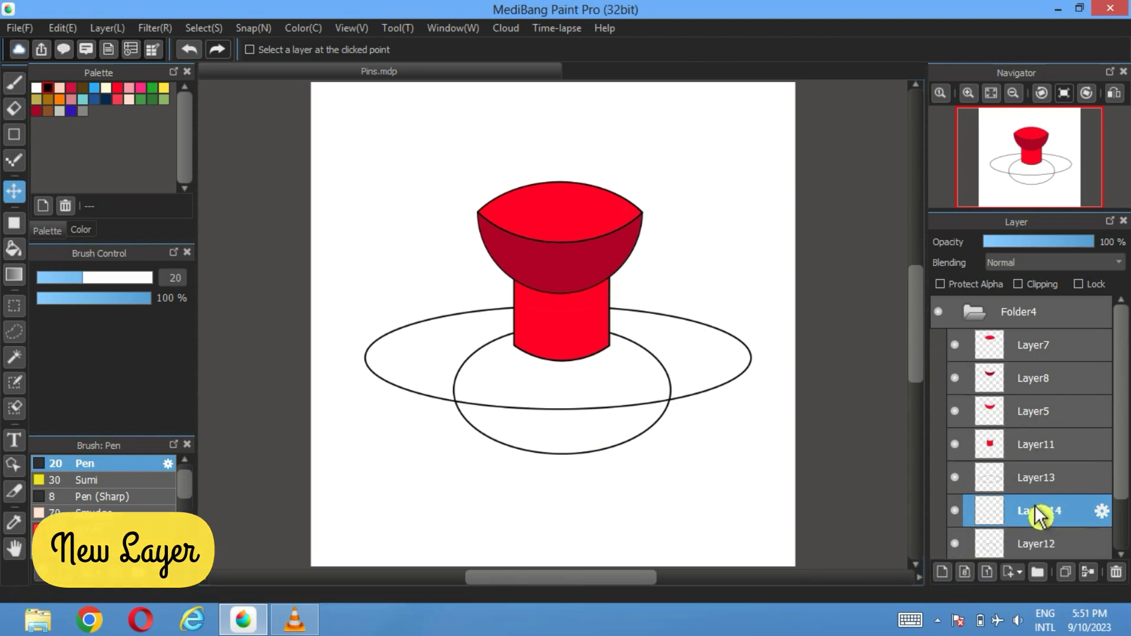
drag(1043, 512, 1046, 477)
key(w)
click(957, 428)
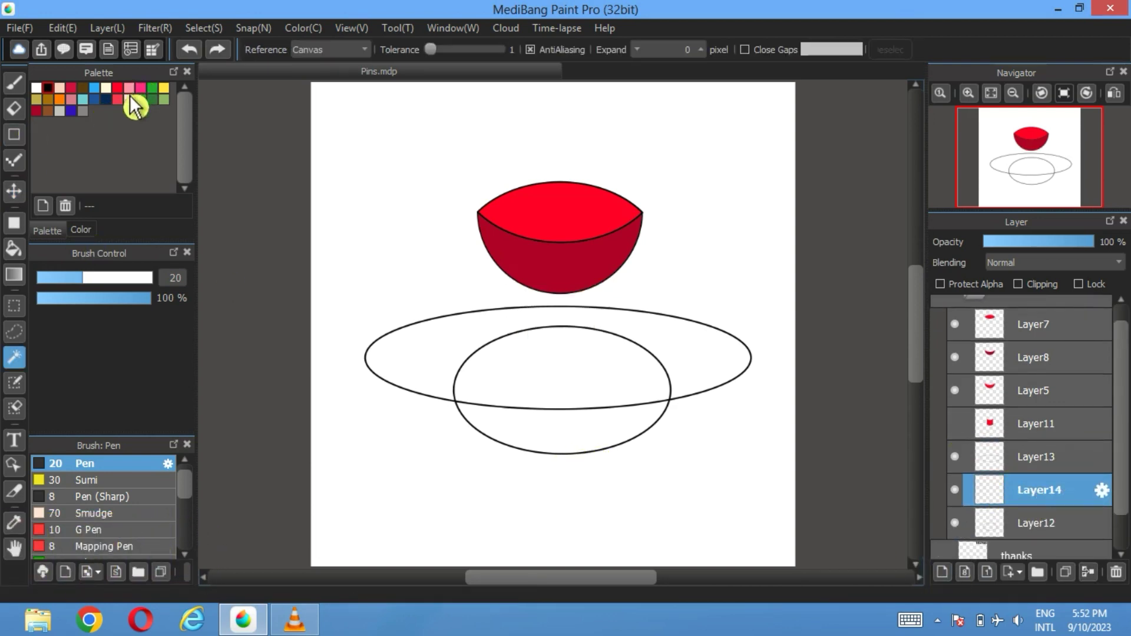
click(14, 249)
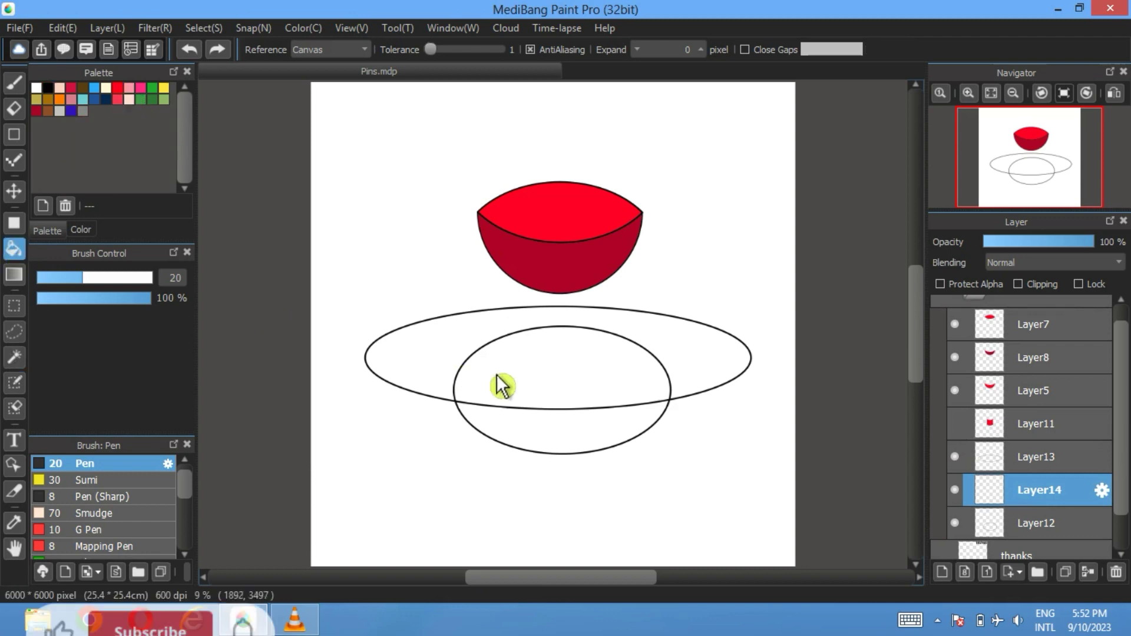
click(568, 394)
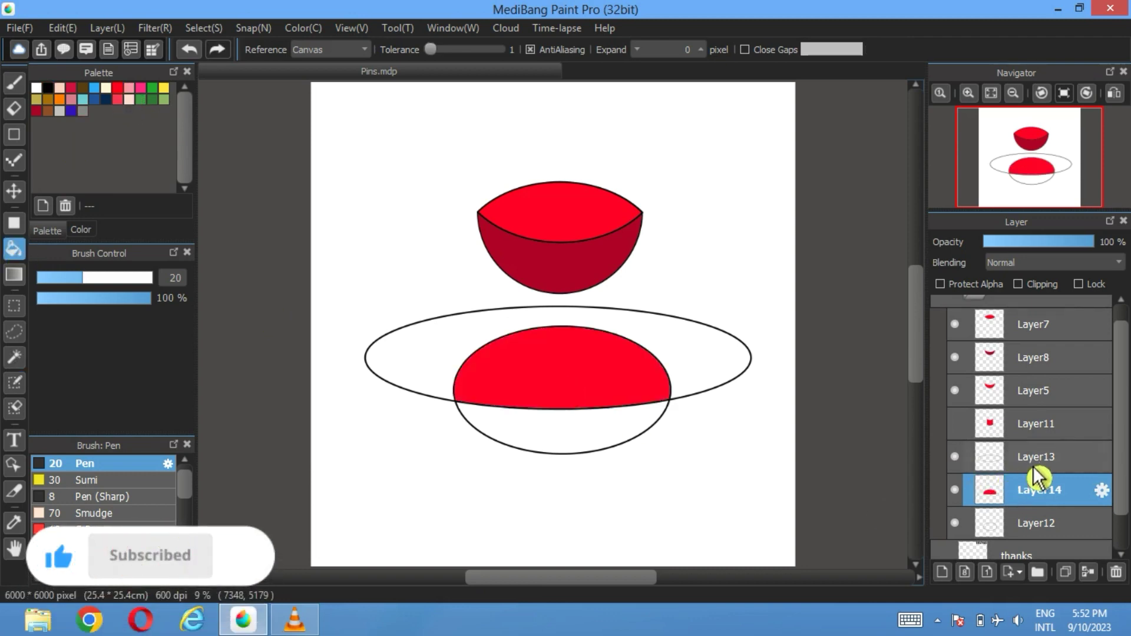
Delete the layers of both ellipse outlines and briefly preview the red base together with the stem
drag(1038, 459, 1035, 509)
click(1116, 572)
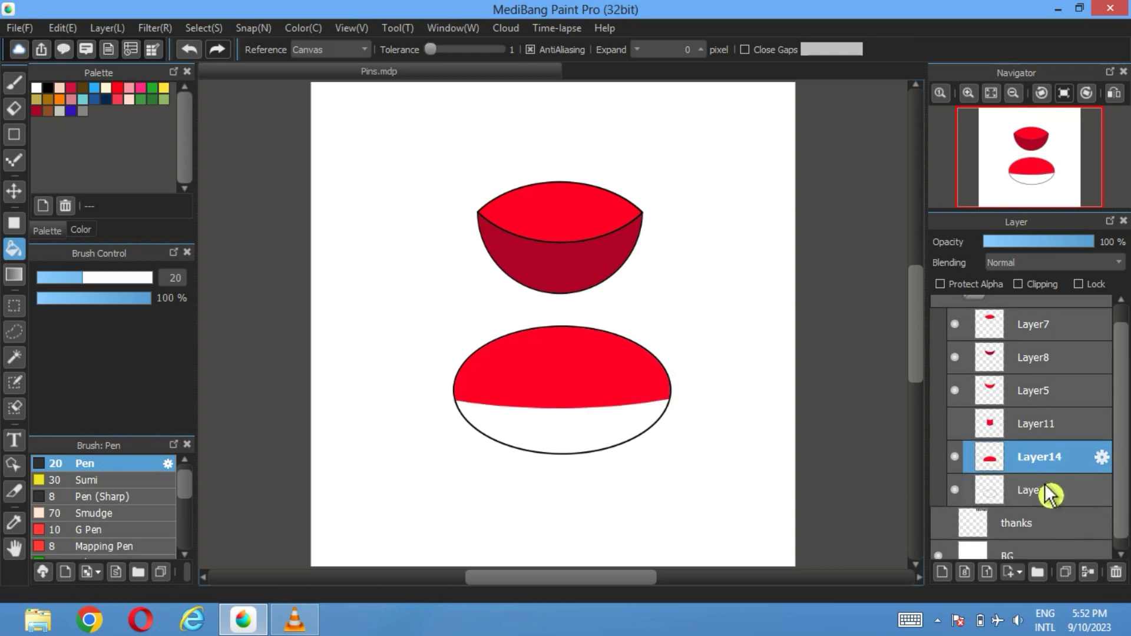
click(1040, 492)
click(1116, 572)
click(955, 443)
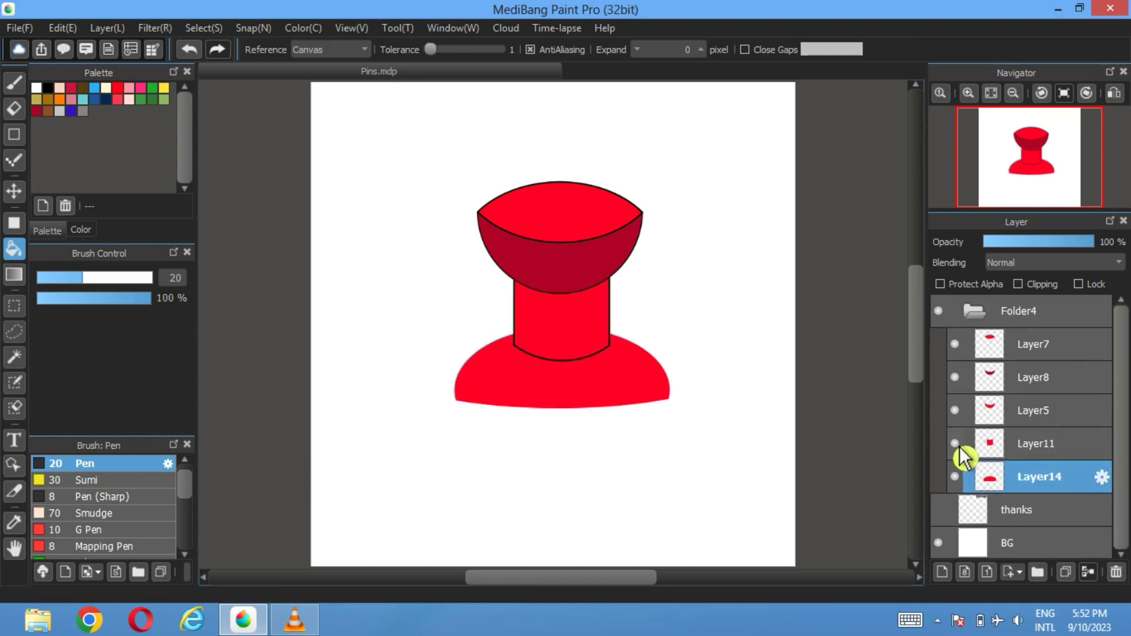
click(955, 443)
Select the red dome-shaped base with the Magic Wand and outline it with a 20-pixel black selection border
click(14, 357)
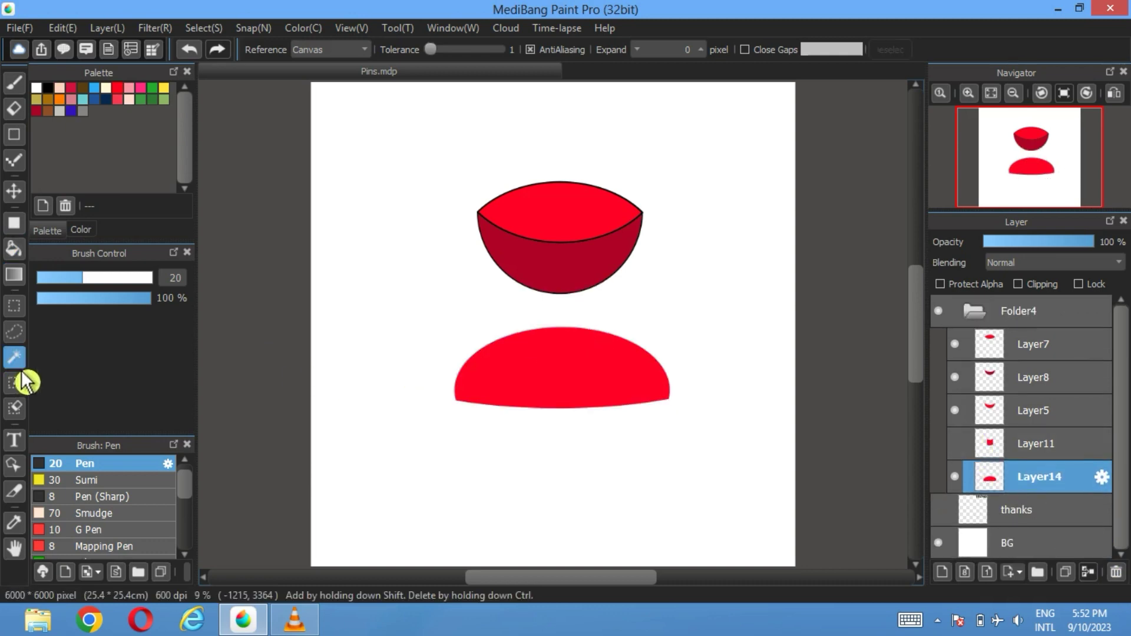
click(521, 388)
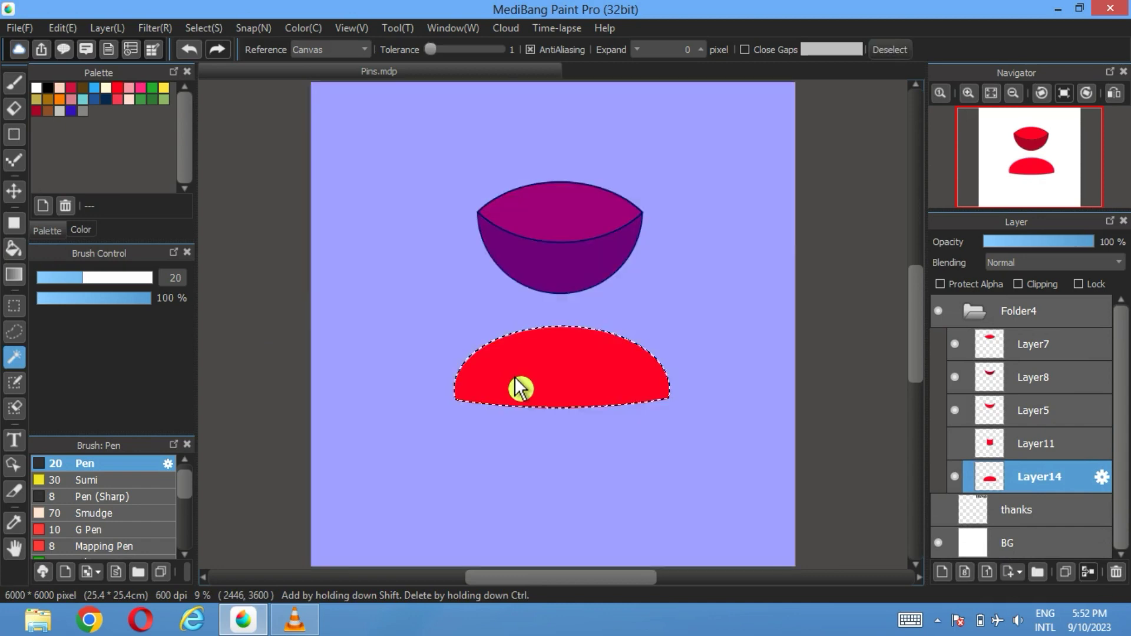
click(203, 28)
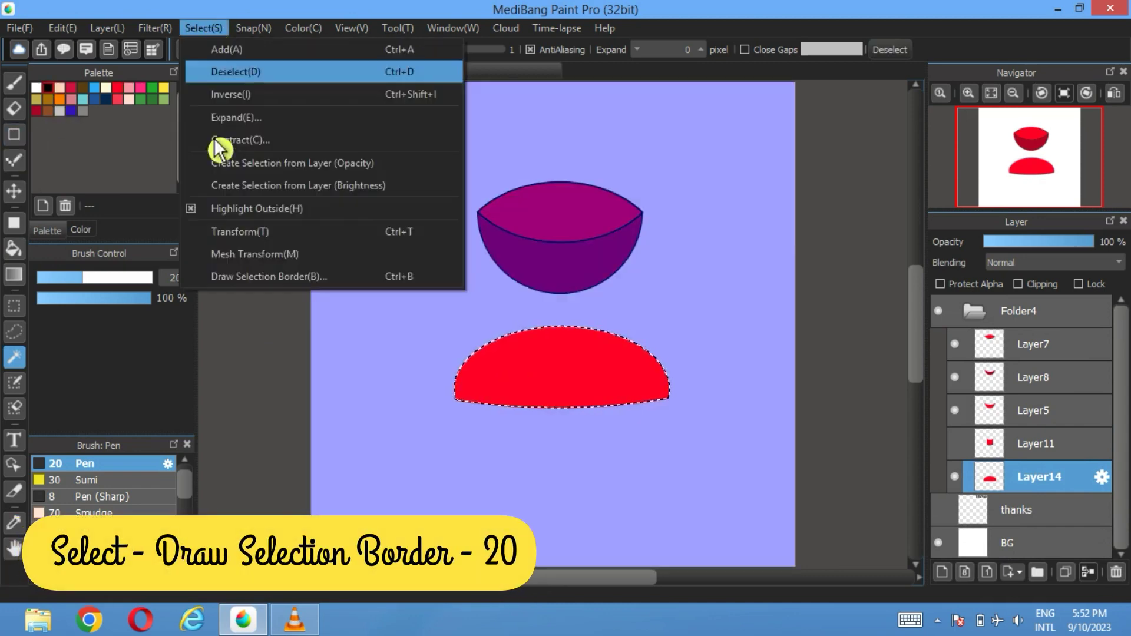
click(271, 277)
click(608, 376)
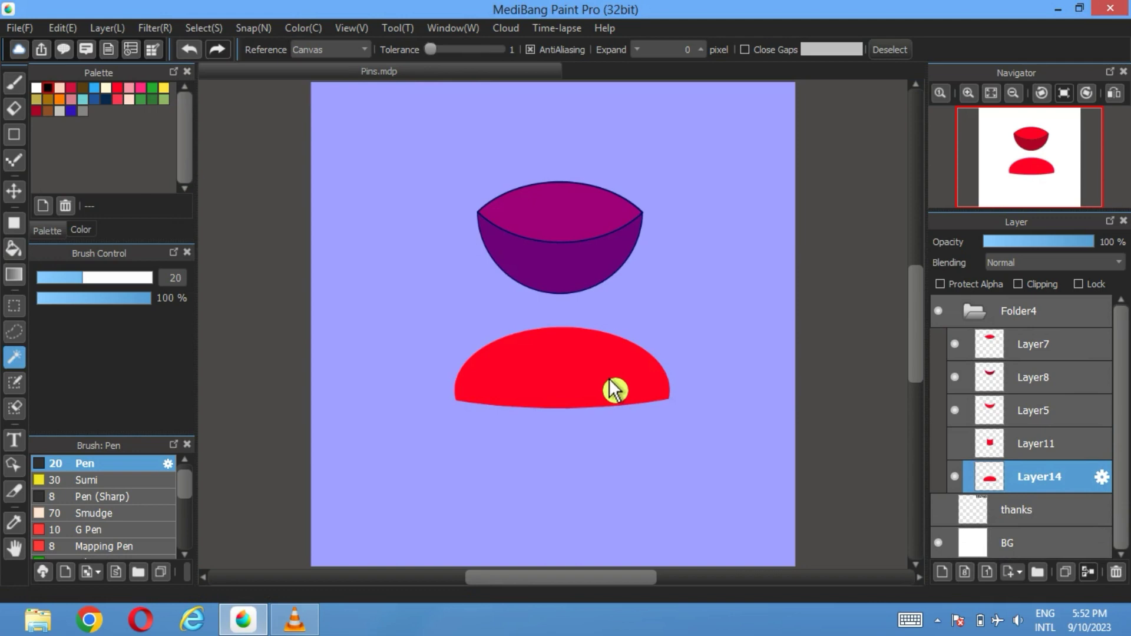
click(889, 49)
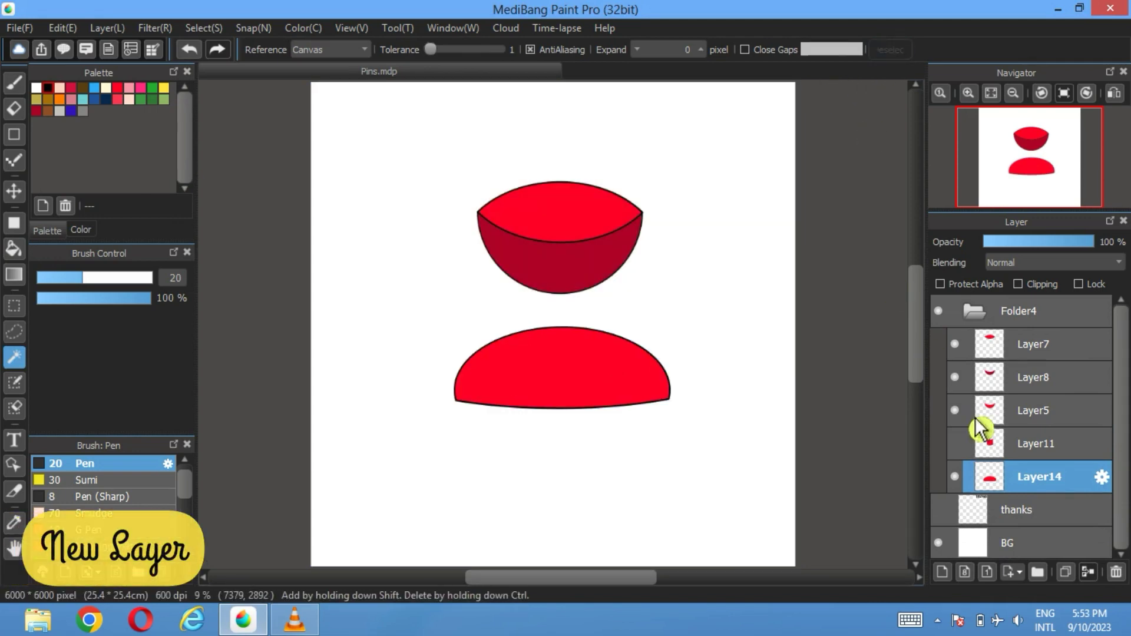
Fill the dome-shaped base with dark red on a new layer at 95% opacity, and show the stem again
click(942, 572)
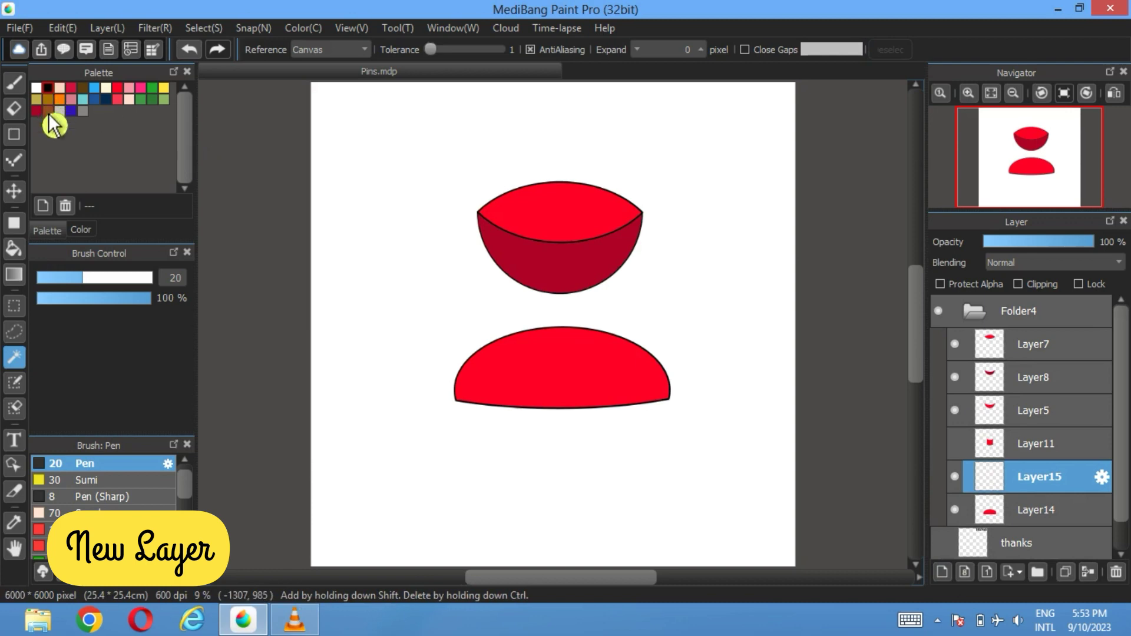
click(14, 249)
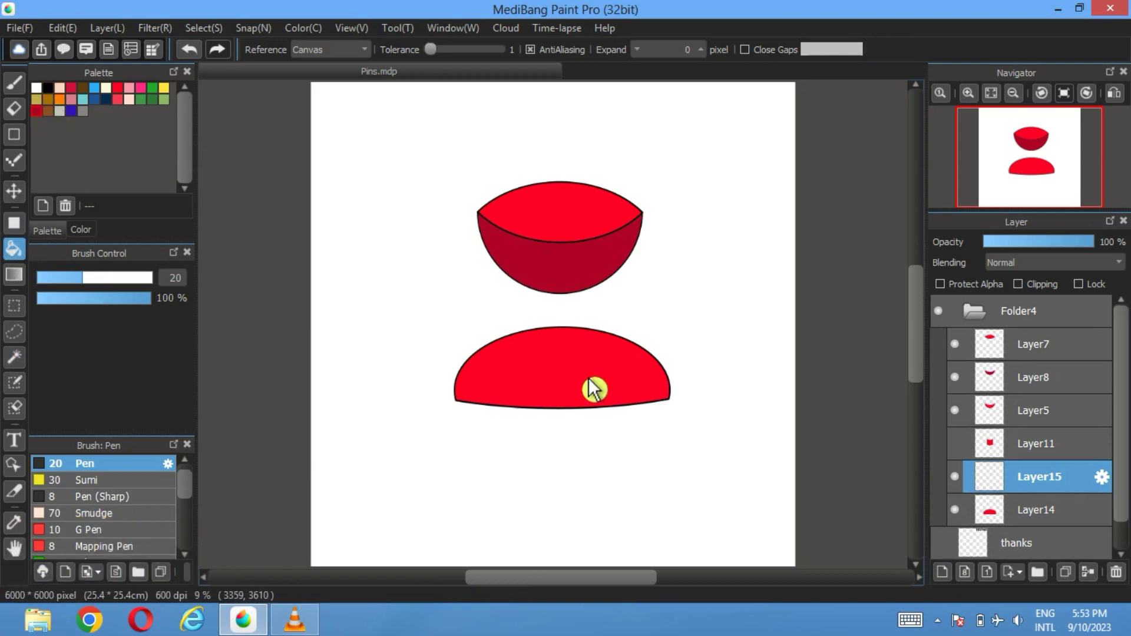
click(593, 389)
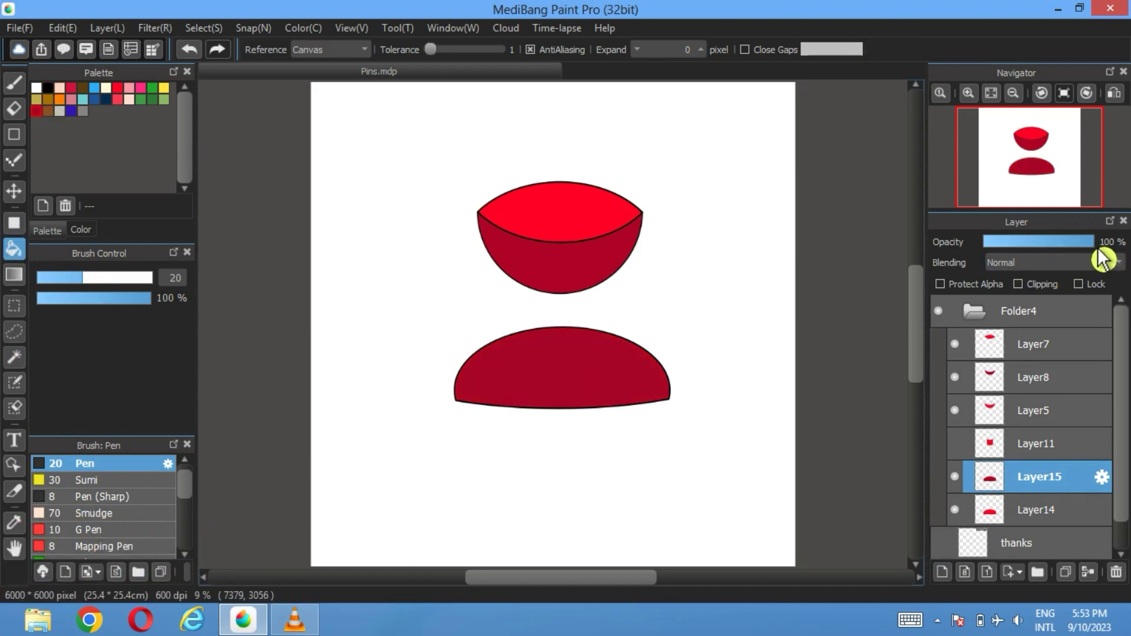
click(956, 445)
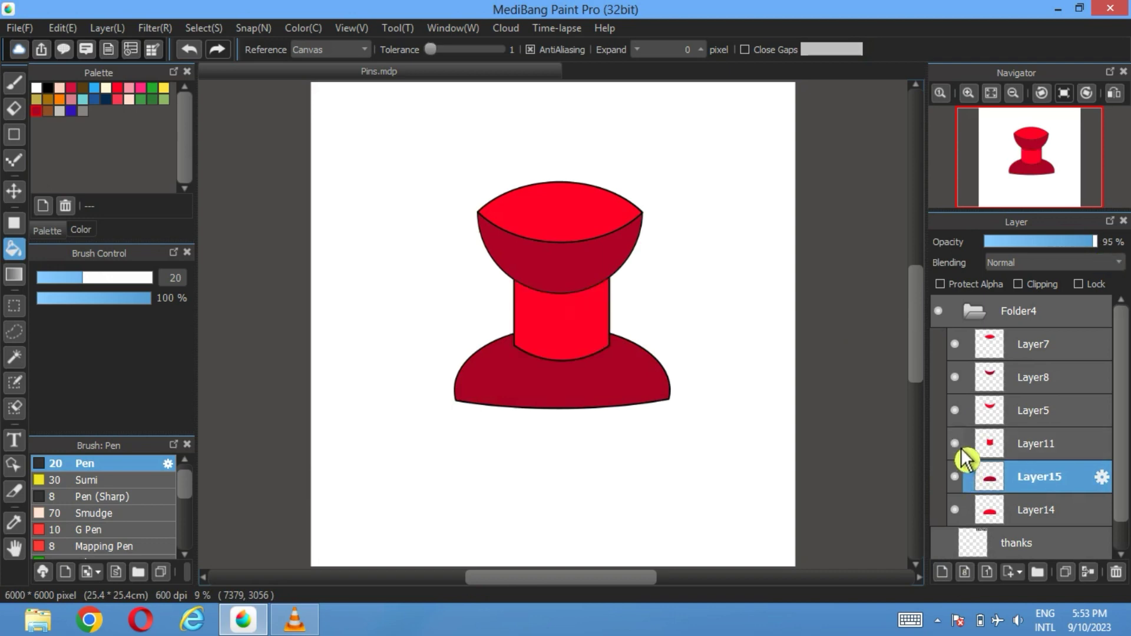
Move the whole pin folder up so that the head sits close to the canvas's upper edge
click(978, 315)
click(14, 191)
mouse_move(564, 313)
mouse_down()
mouse_move(539, 252)
mouse_move(551, 237)
mouse_up()
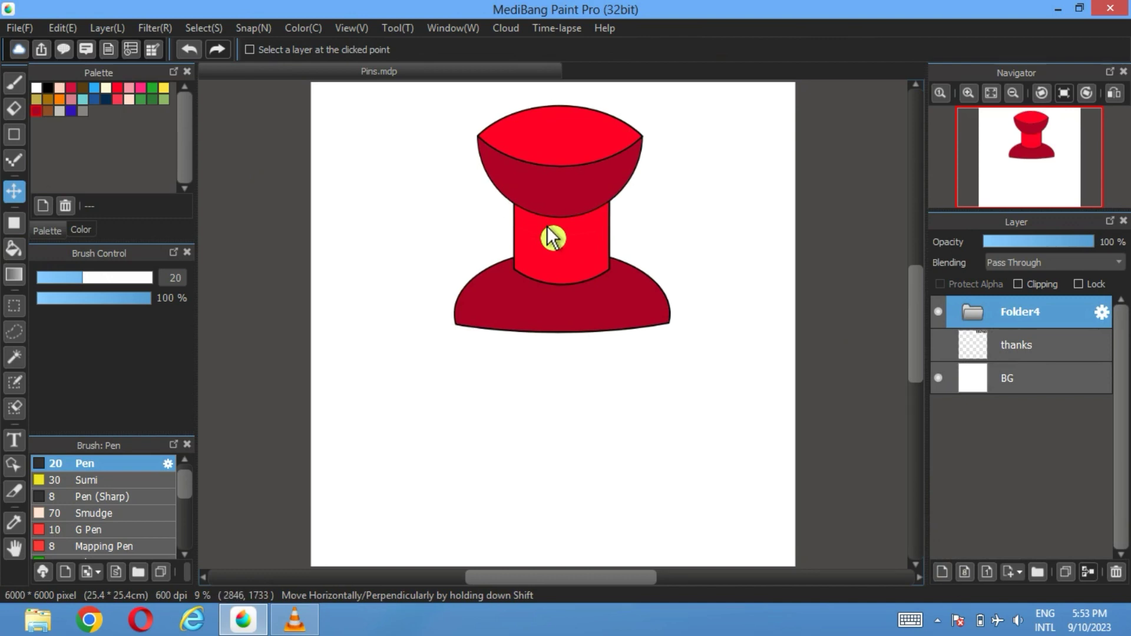
Add a layer above all pin parts and draw a slanted black line from the base's right half down to near the canvas bottom
click(981, 314)
click(1040, 353)
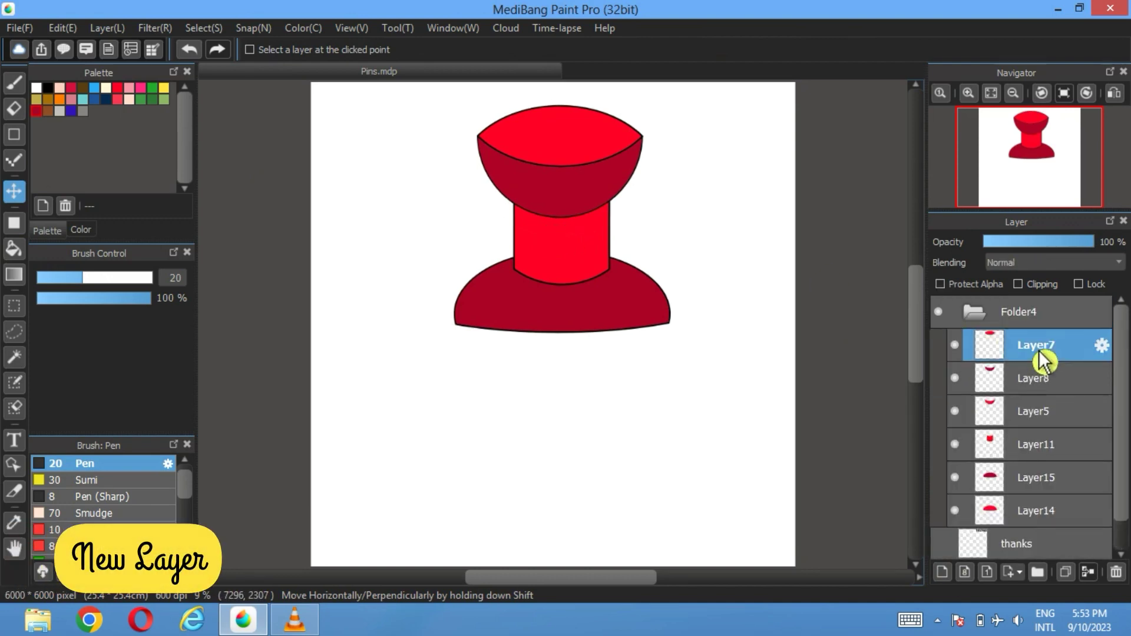
click(943, 572)
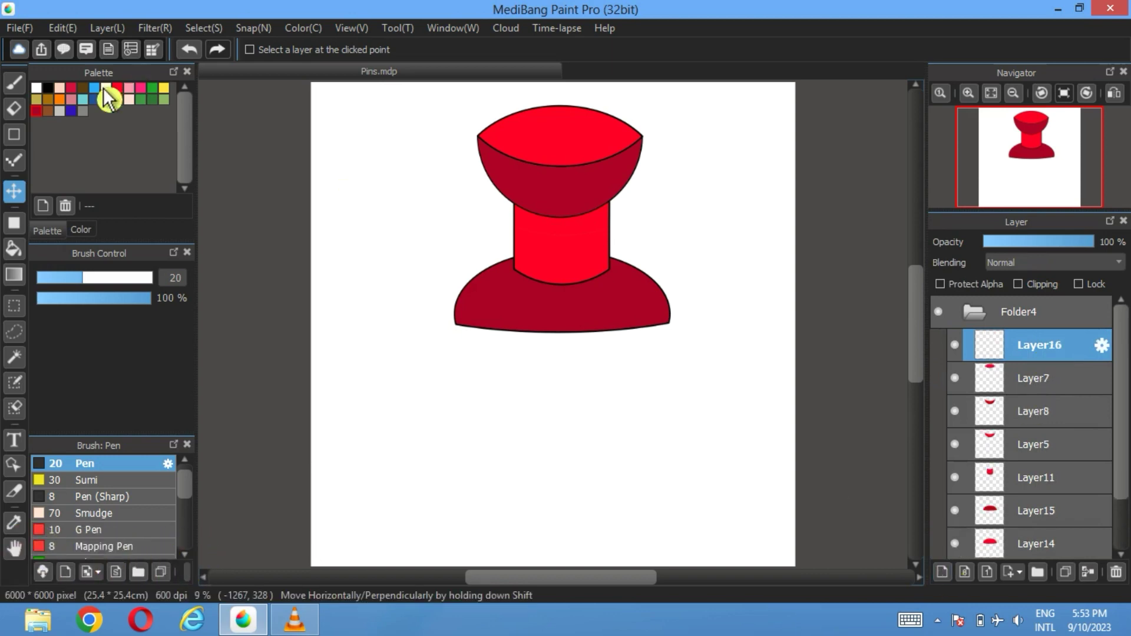
click(14, 135)
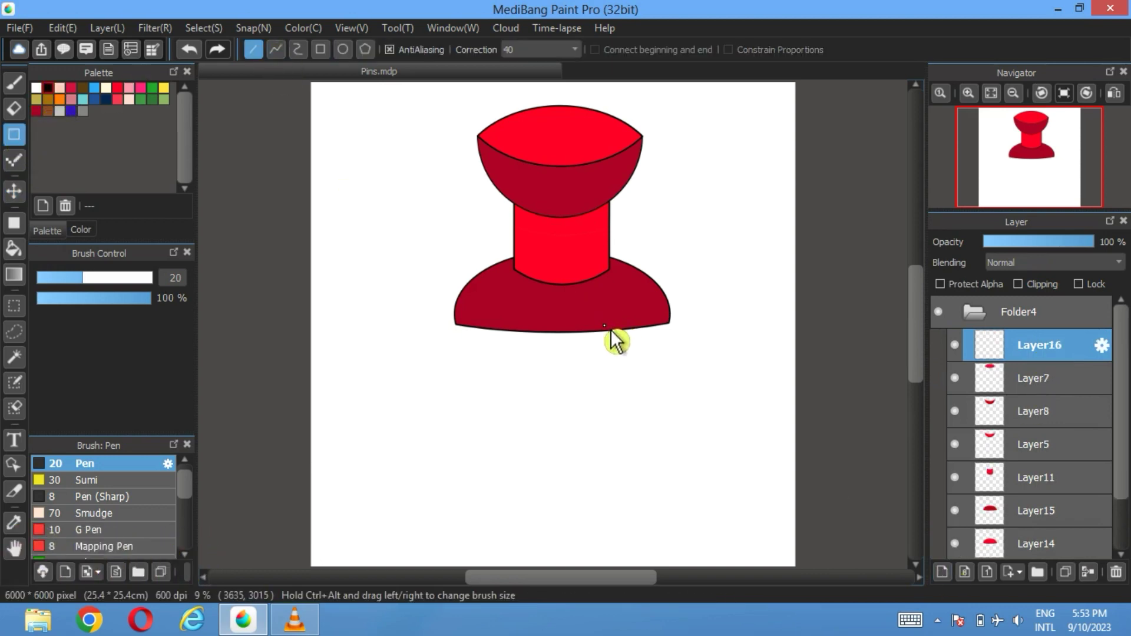
drag(623, 332, 575, 532)
Duplicate the slanted line's layer and flip the copy horizontally
click(1075, 591)
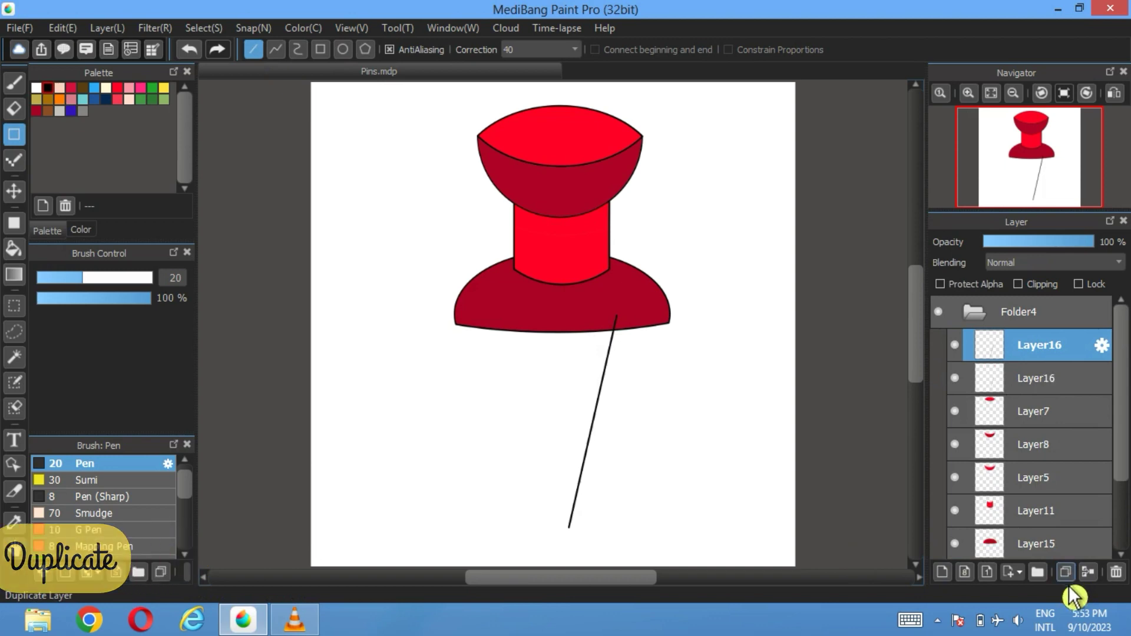
click(107, 28)
mouse_move(154, 510)
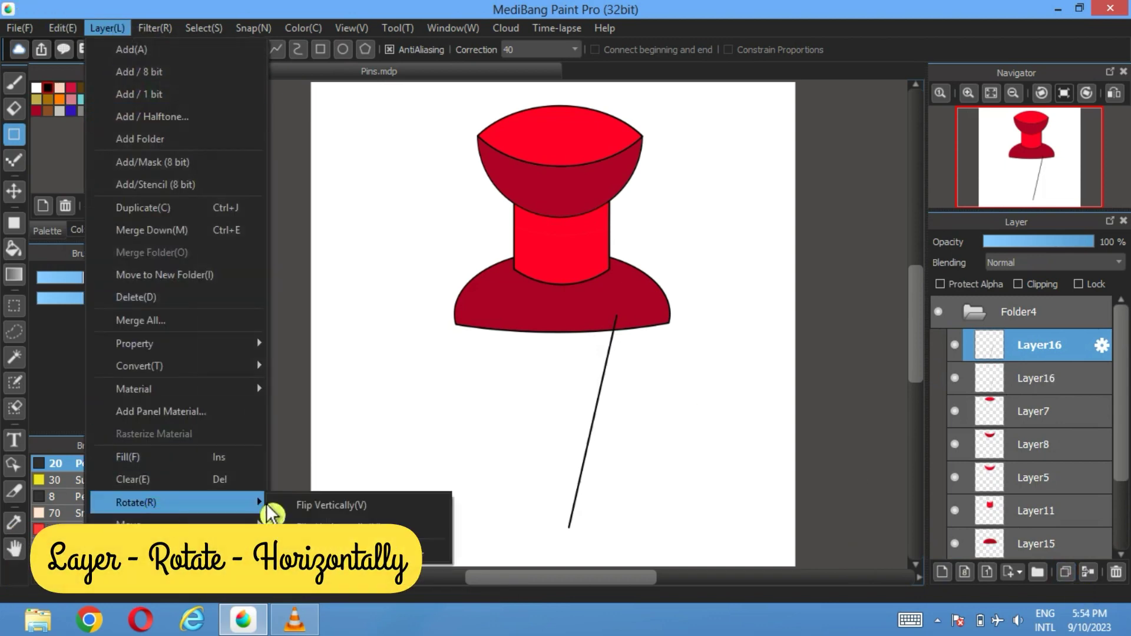
click(312, 505)
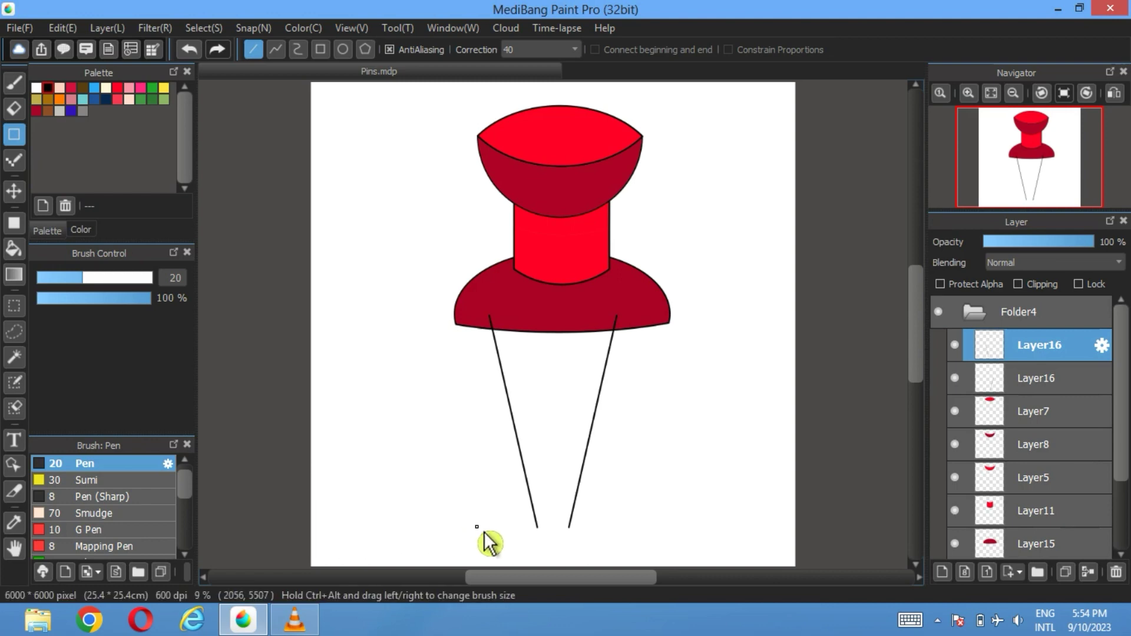
Move the two slanted lines inward so that they cross below the base and form a narrow needle shape
click(14, 191)
drag(518, 409, 555, 404)
click(1054, 386)
drag(620, 390, 602, 389)
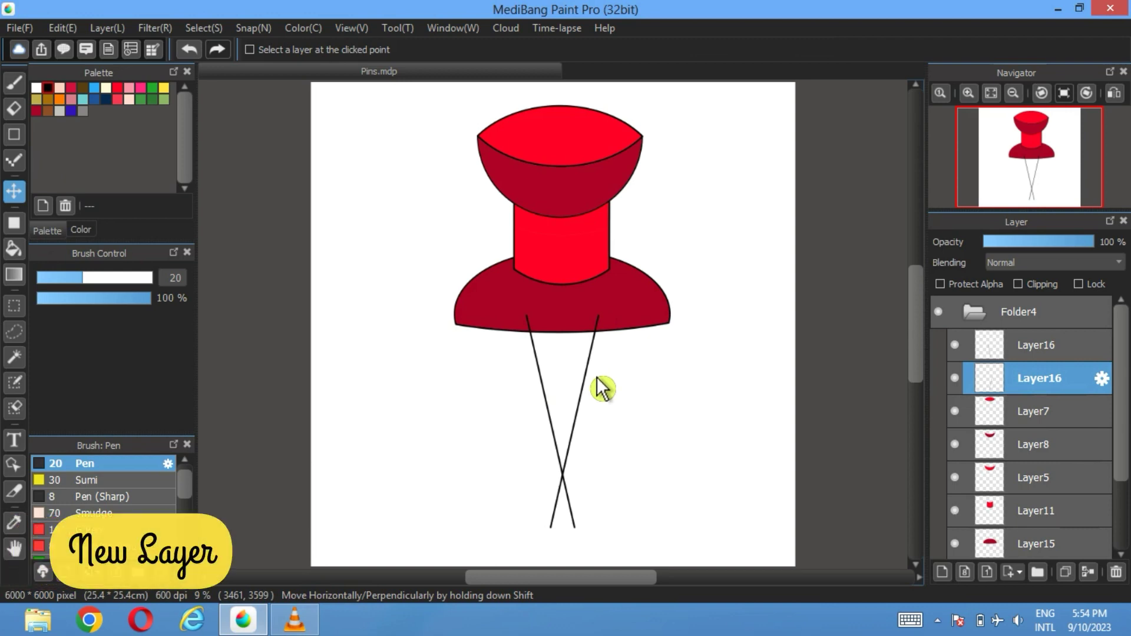
Add a layer above both line layers and fill the triangle between the crossing lines and the base with gray
click(946, 575)
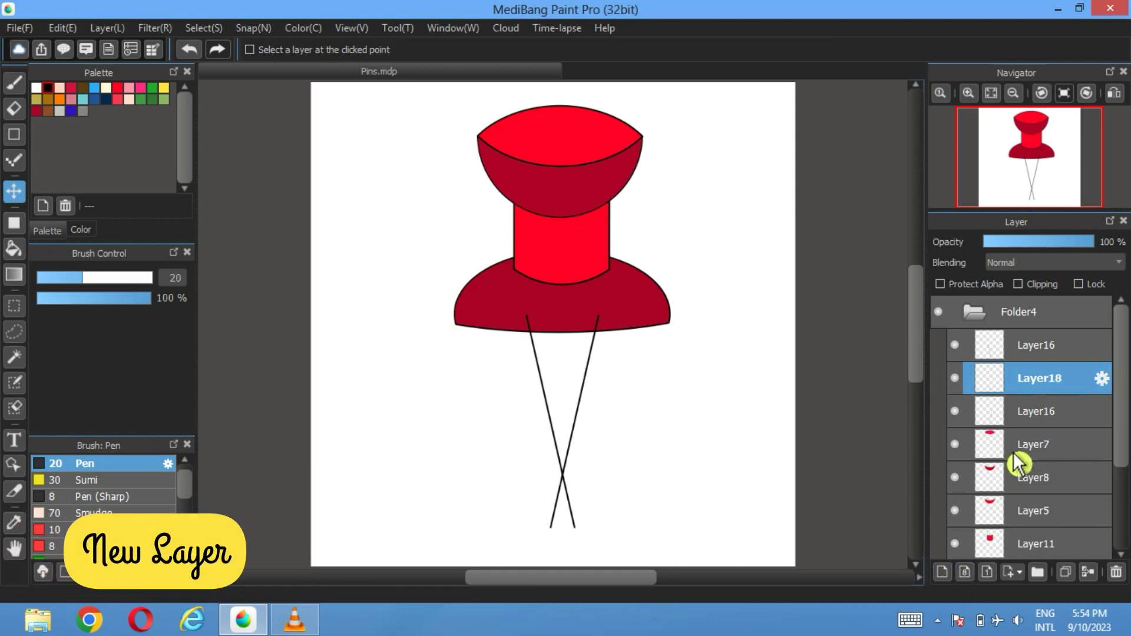
drag(1061, 377, 1048, 354)
click(82, 111)
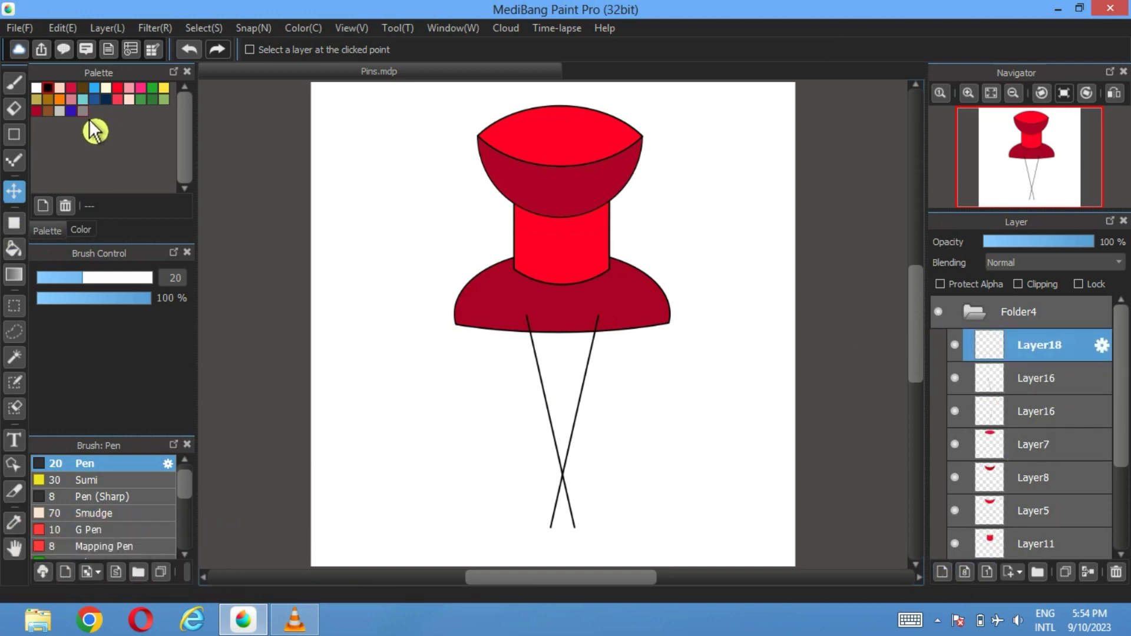
click(14, 248)
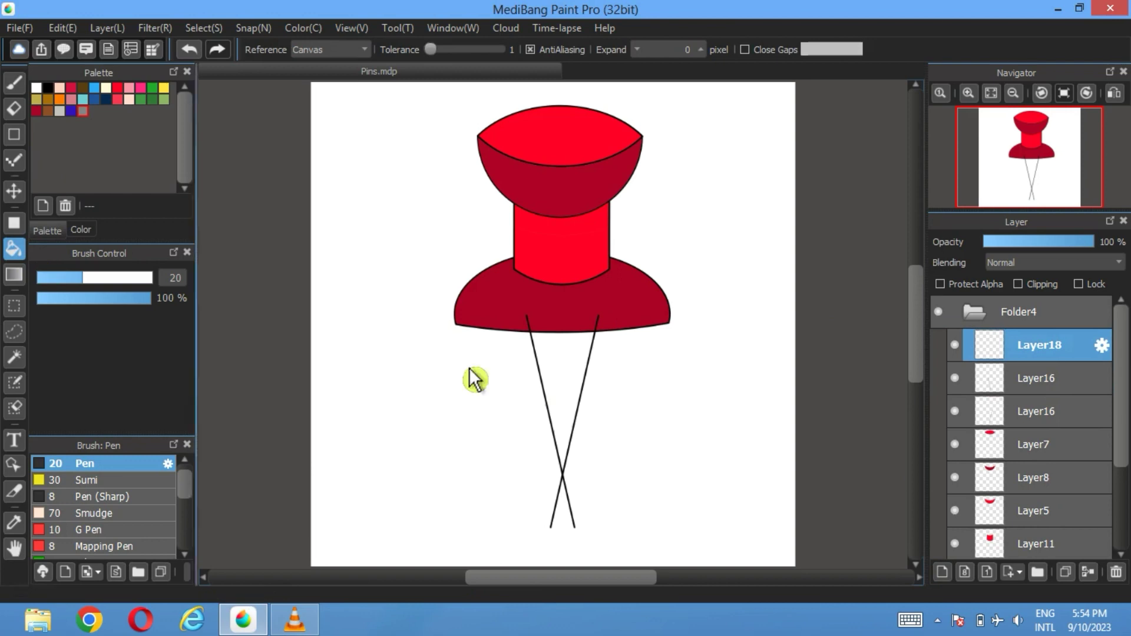
click(569, 375)
Delete the two slanted line layers, keeping the gray needle fill
click(1031, 382)
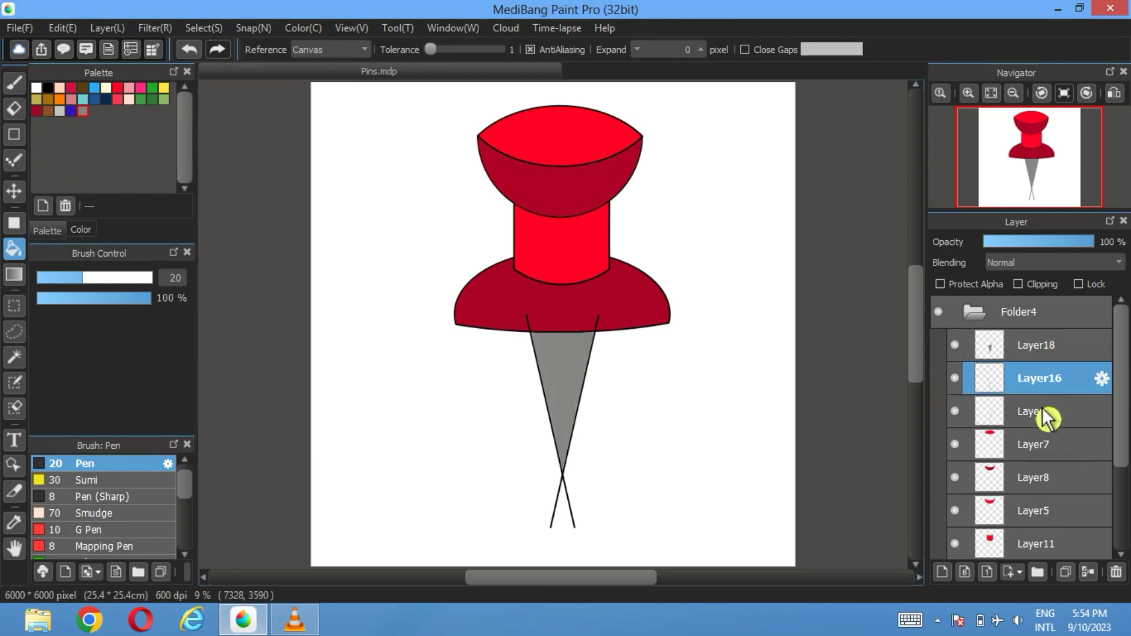
click(1116, 572)
click(1117, 572)
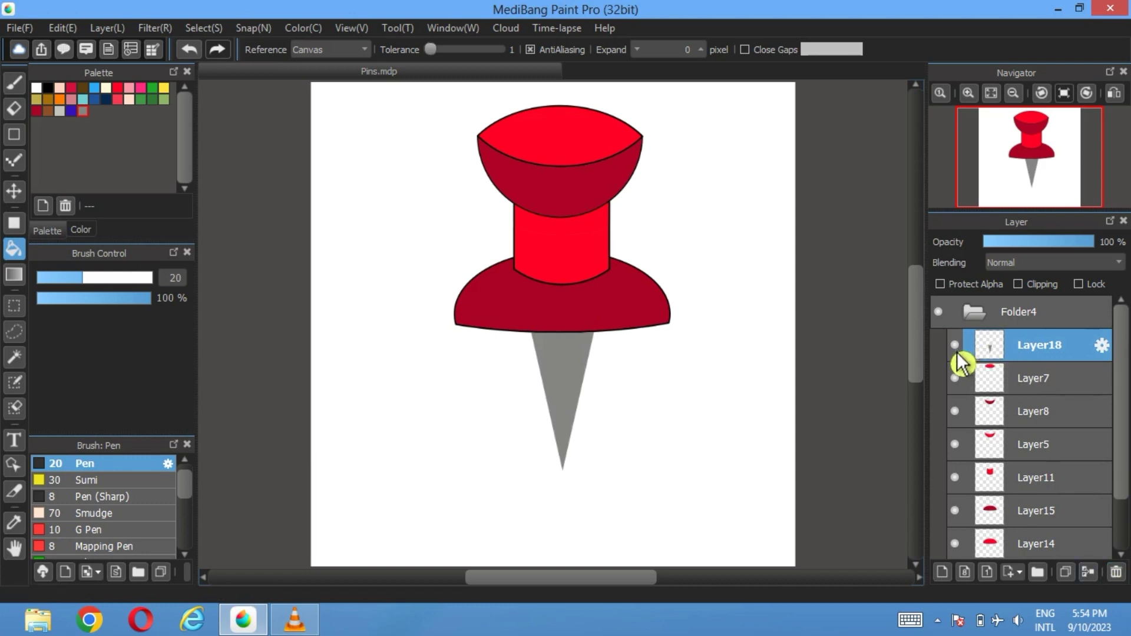
Hide the other pin layers, select the gray needle with the Magic Wand, and outline it with a 20-pixel black selection border
drag(954, 378, 955, 544)
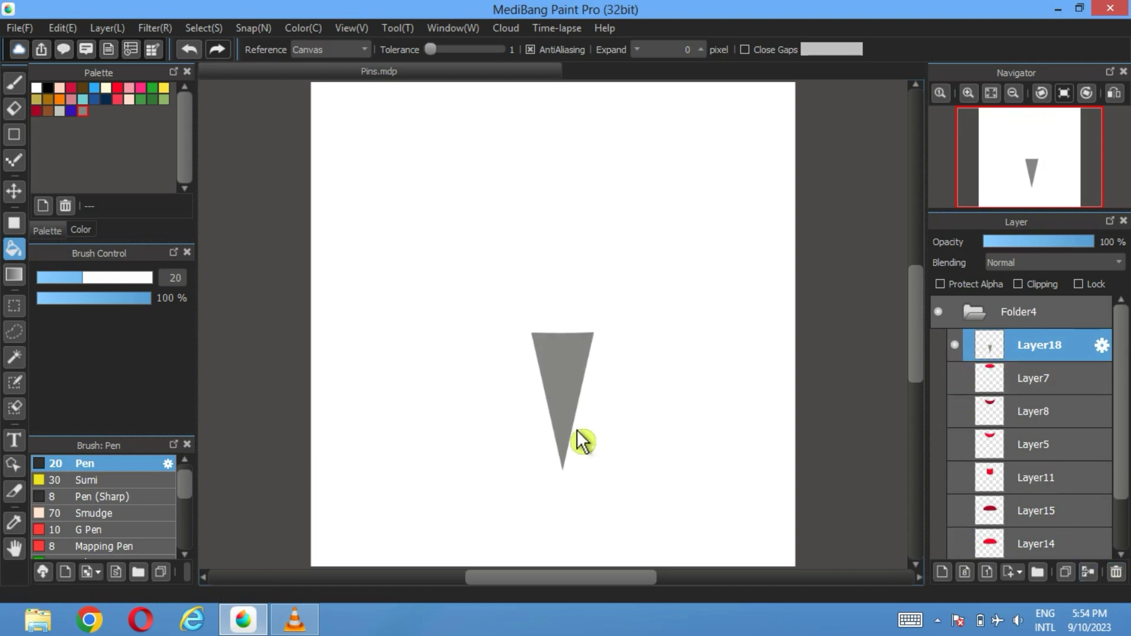
click(14, 357)
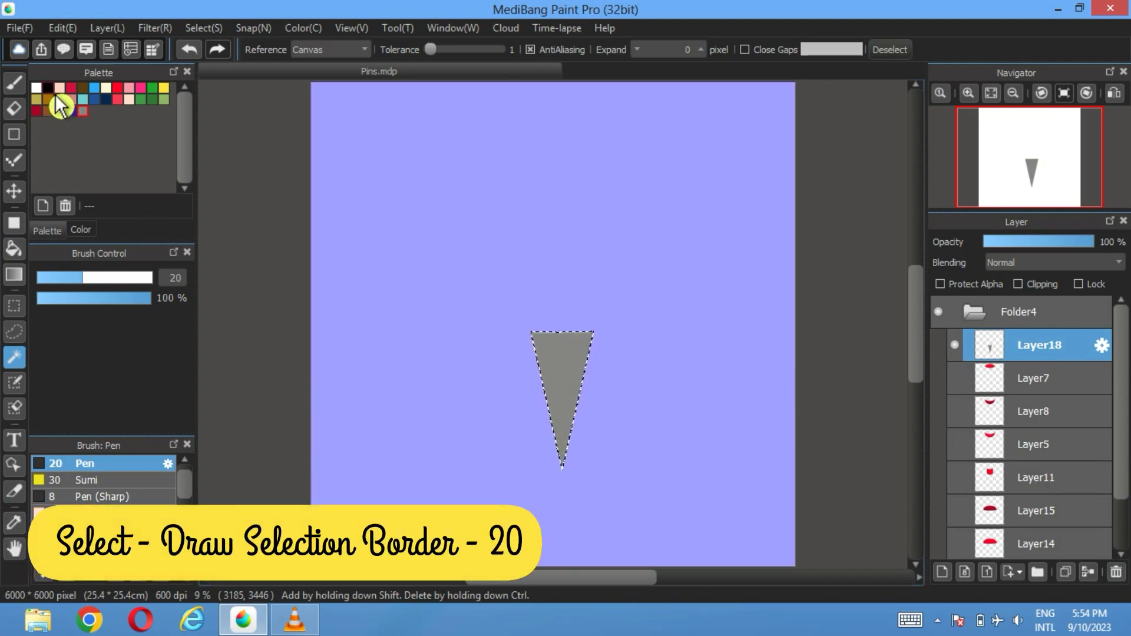
click(207, 28)
click(271, 278)
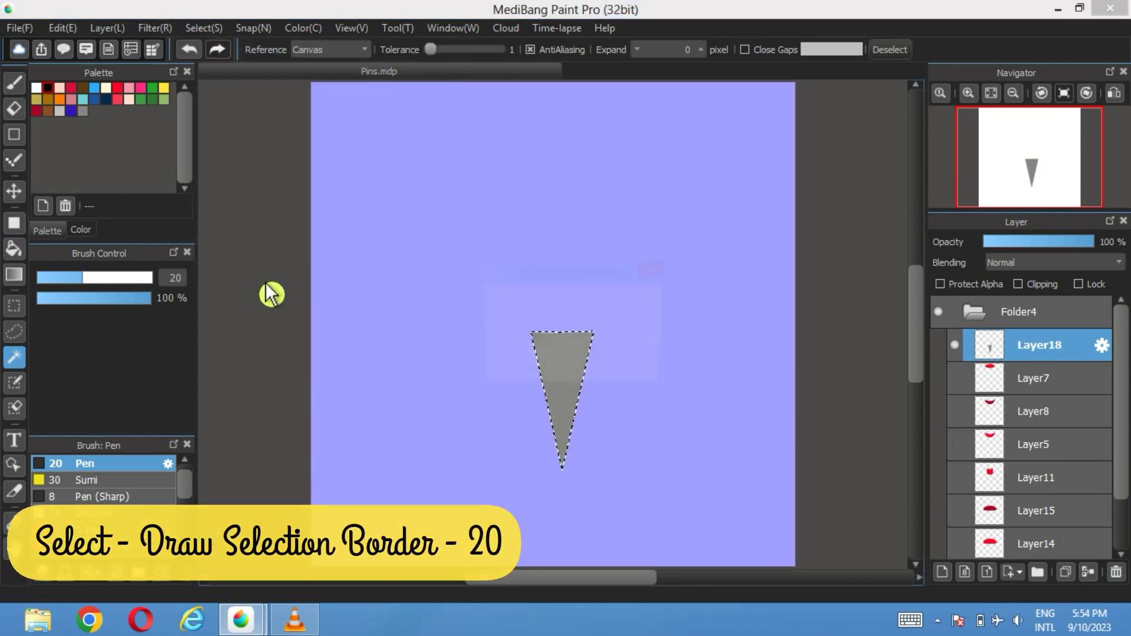
click(608, 371)
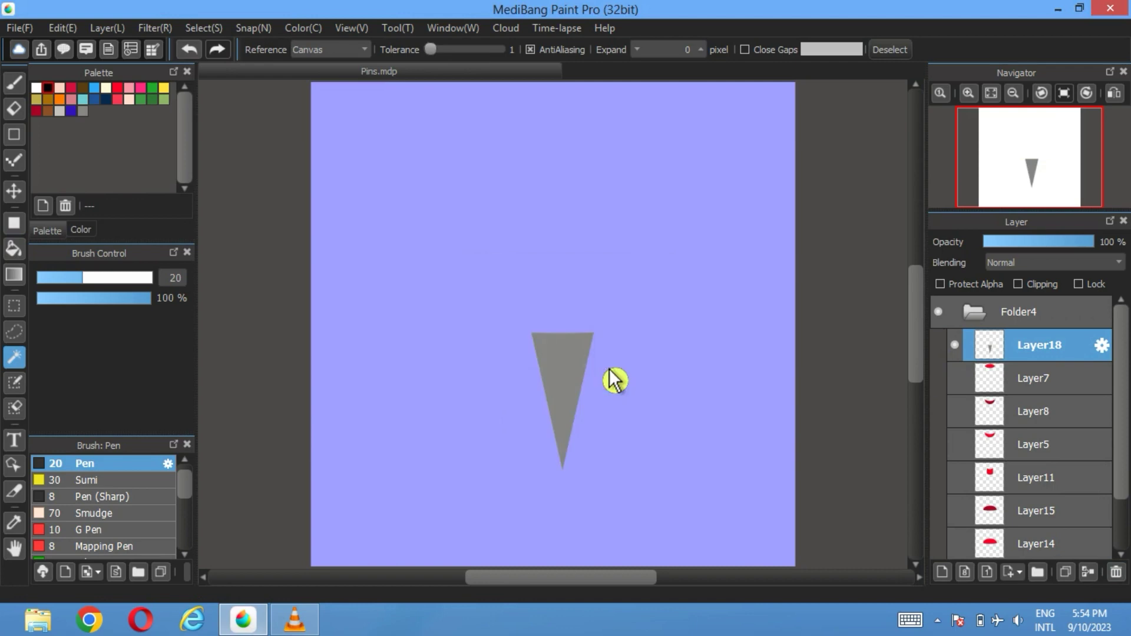
click(610, 370)
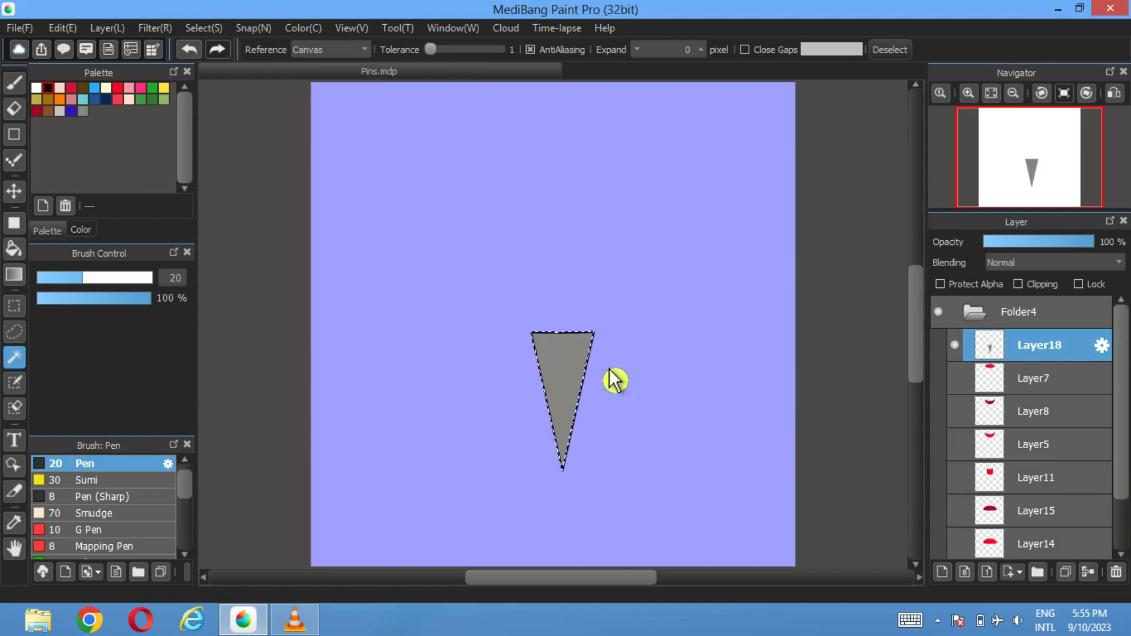
click(902, 51)
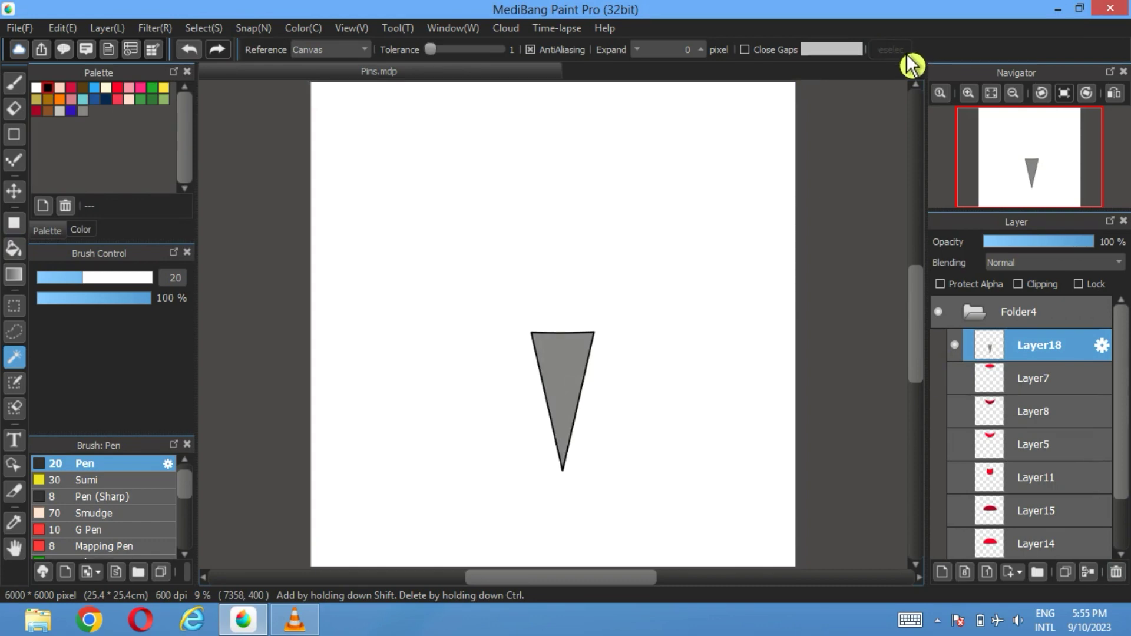
Show the other pin layers again and move the needle straight up about 41 pixels to meet the base
drag(955, 378, 967, 555)
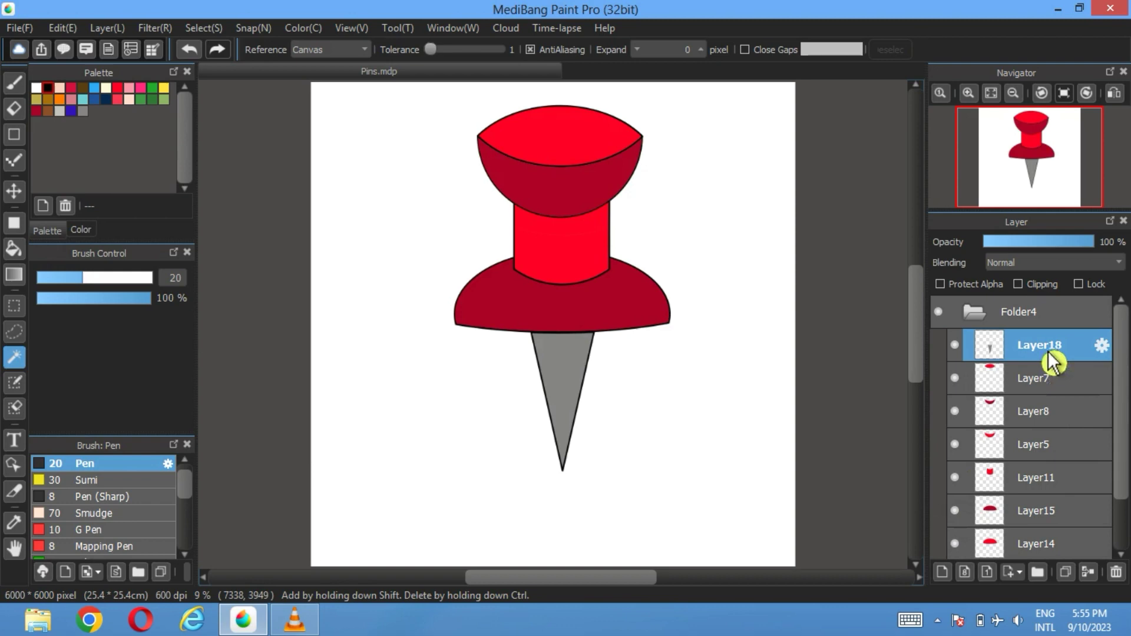
click(14, 191)
drag(566, 383, 565, 379)
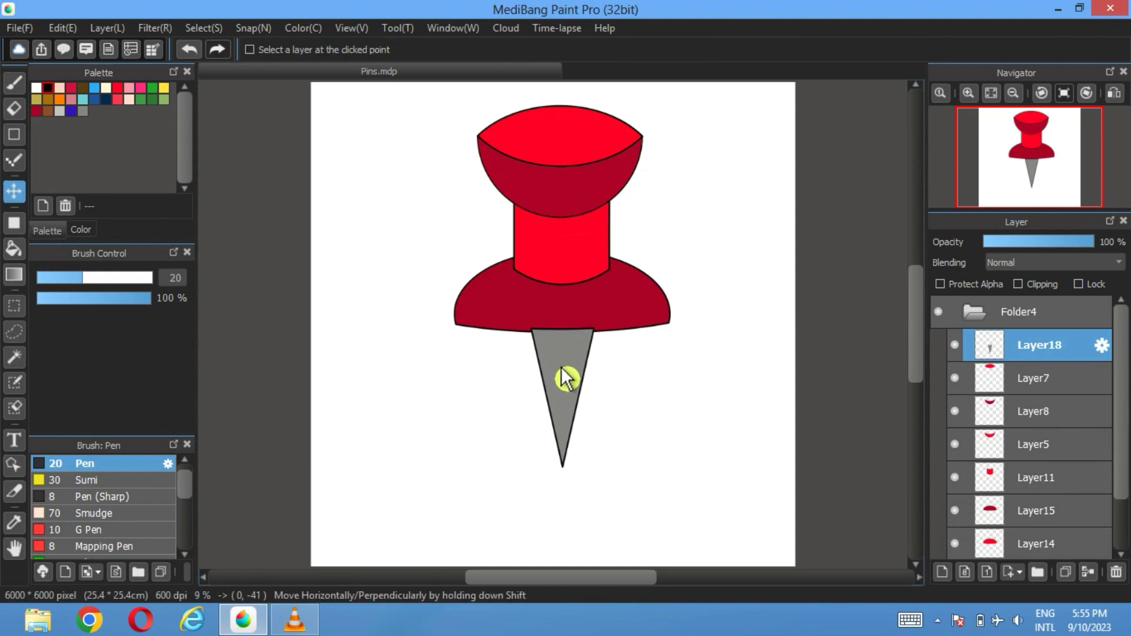
Move the needle's layer beneath both base layers, to the end of the pin folder
drag(1052, 351, 1048, 538)
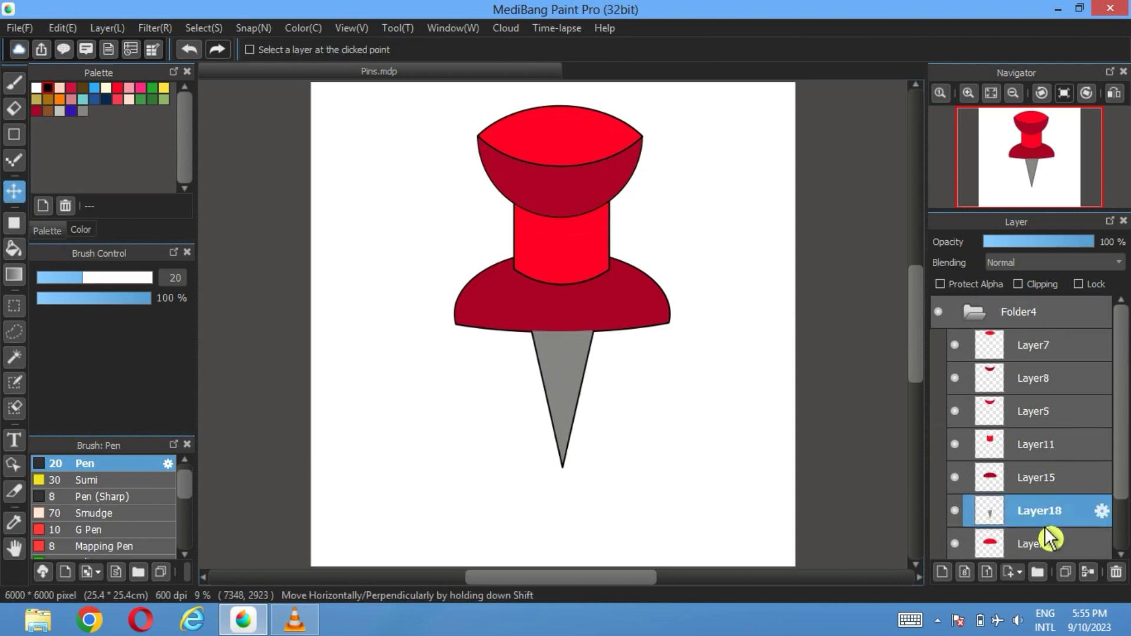
scroll(1048, 538, down, 2)
click(1047, 470)
drag(1046, 449, 1016, 447)
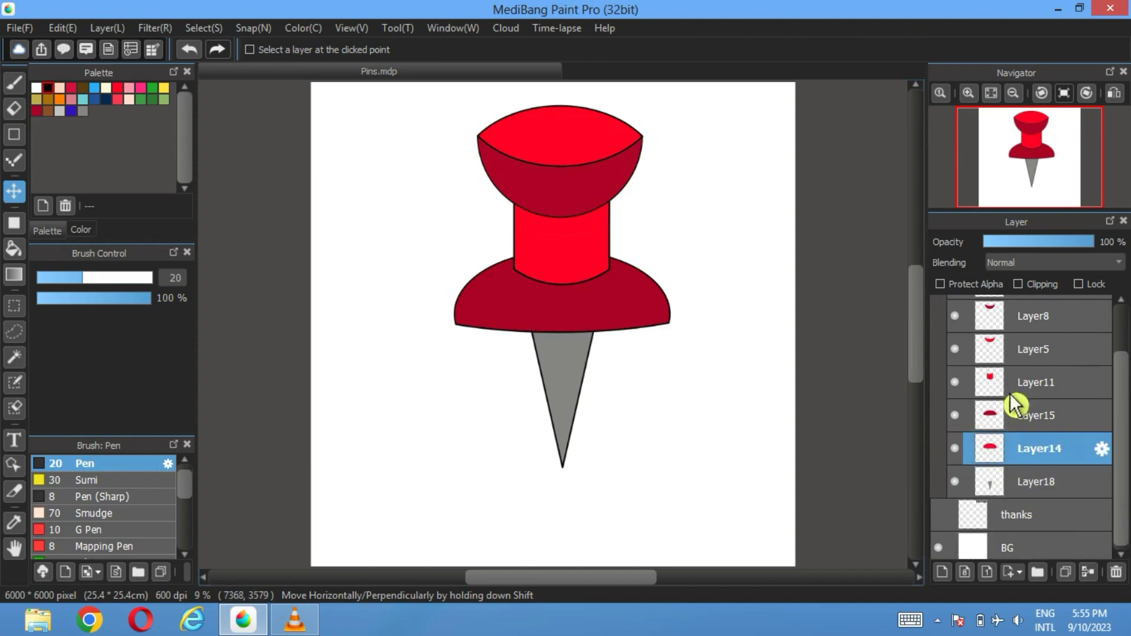
Collapse and duplicate the pin folder, and shift the copy slightly to the right of the original
scroll(1009, 405, up, 5)
click(978, 313)
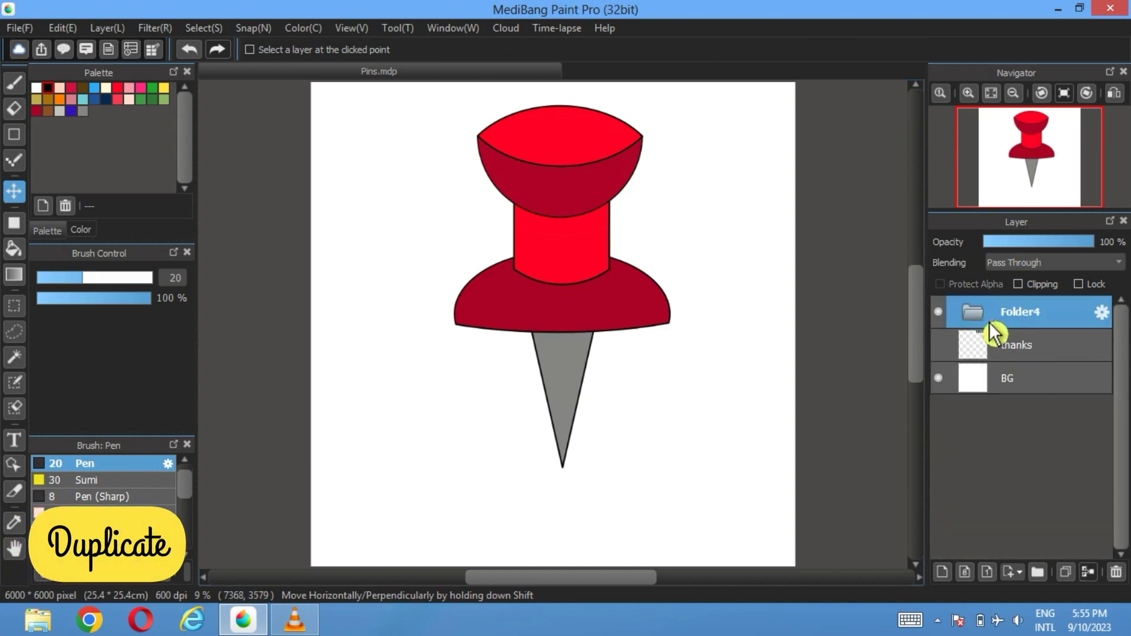
click(1066, 574)
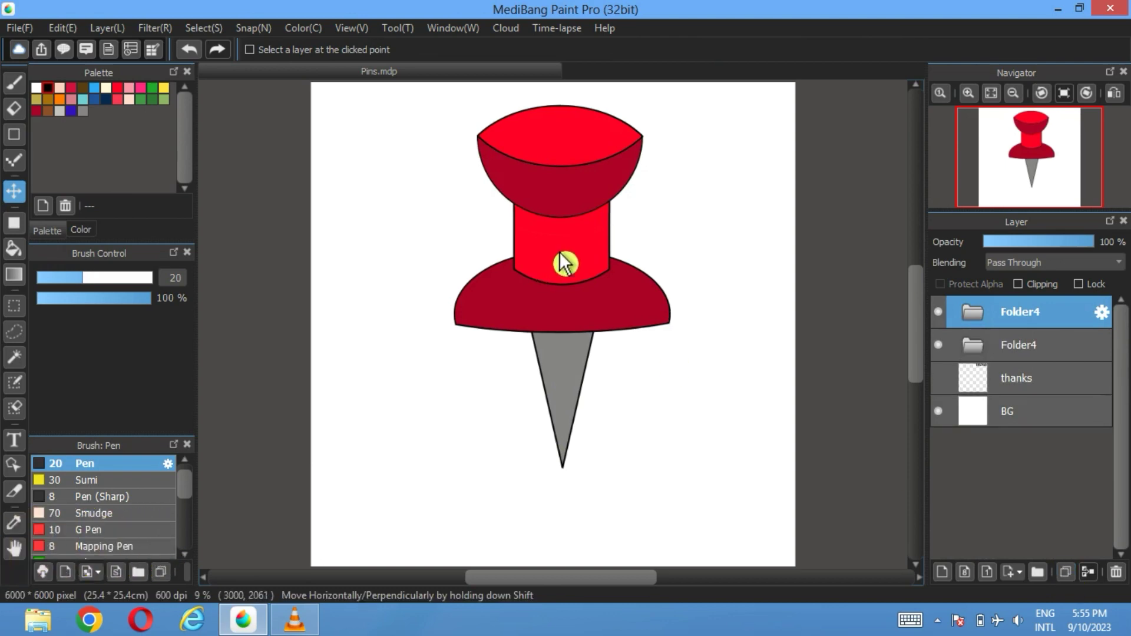
drag(565, 263, 574, 262)
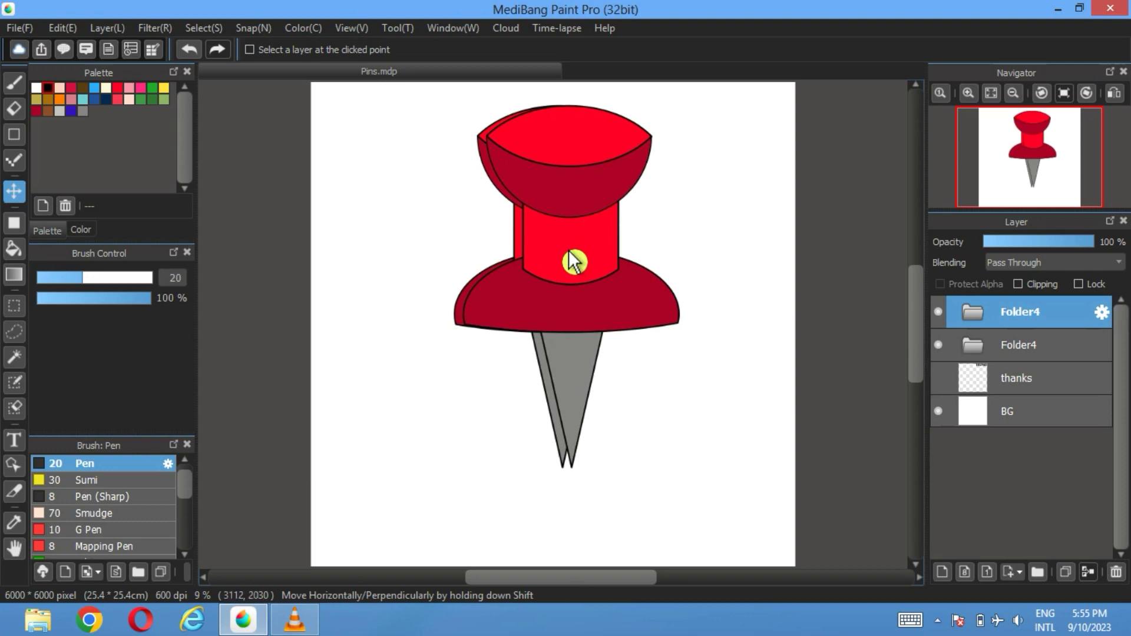
Add a layer above all parts in the original pin folder and set its blending mode to Darken
click(973, 345)
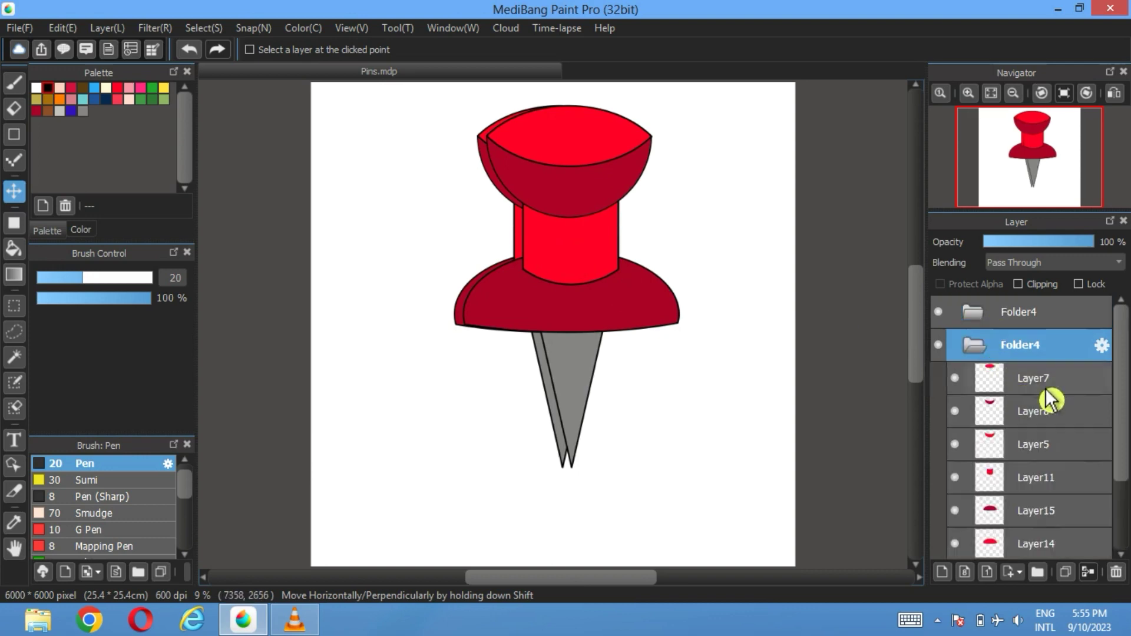
click(1046, 387)
click(943, 572)
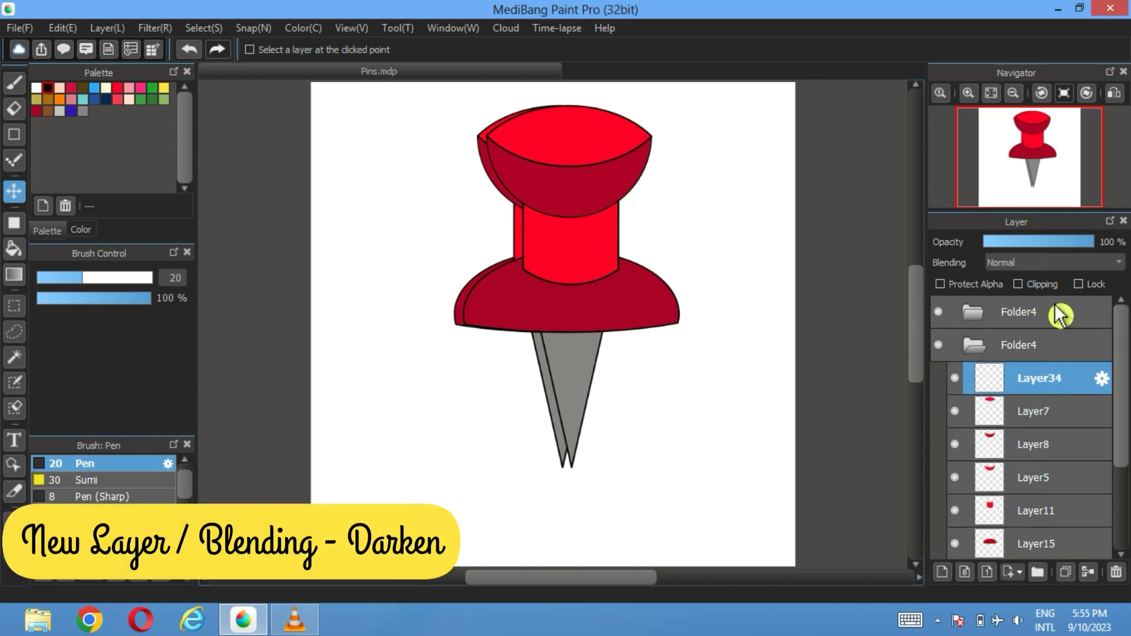
click(1040, 264)
click(1018, 353)
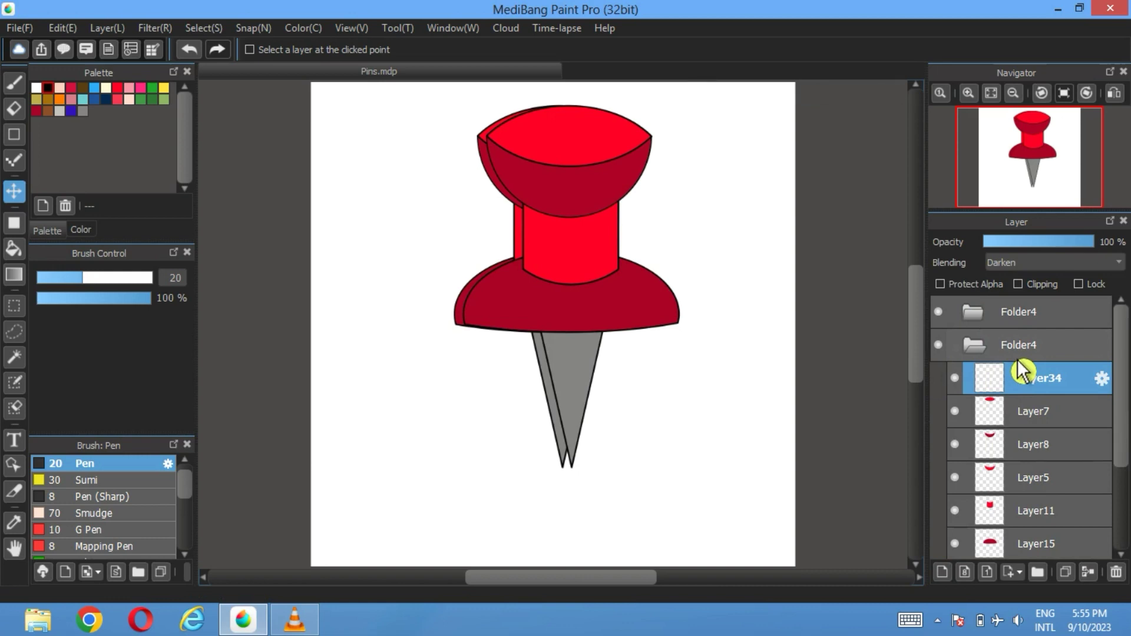
Bucket-fill the narrow strip along the side of the head's top face with gray on the Darken layer
click(82, 110)
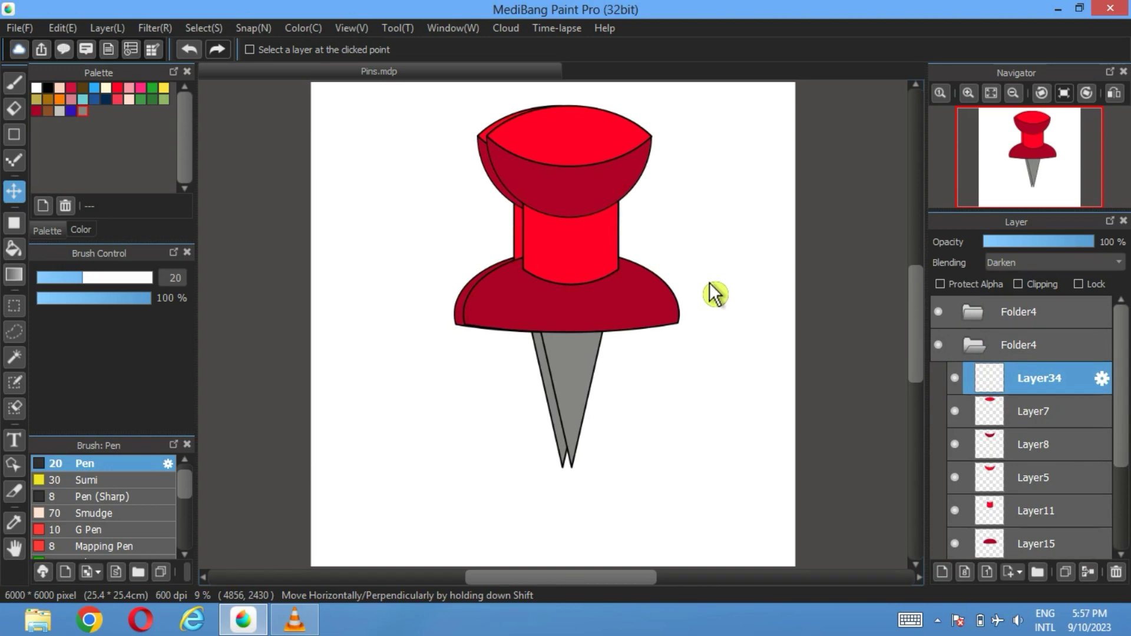
click(14, 248)
scroll(564, 207, up, 3)
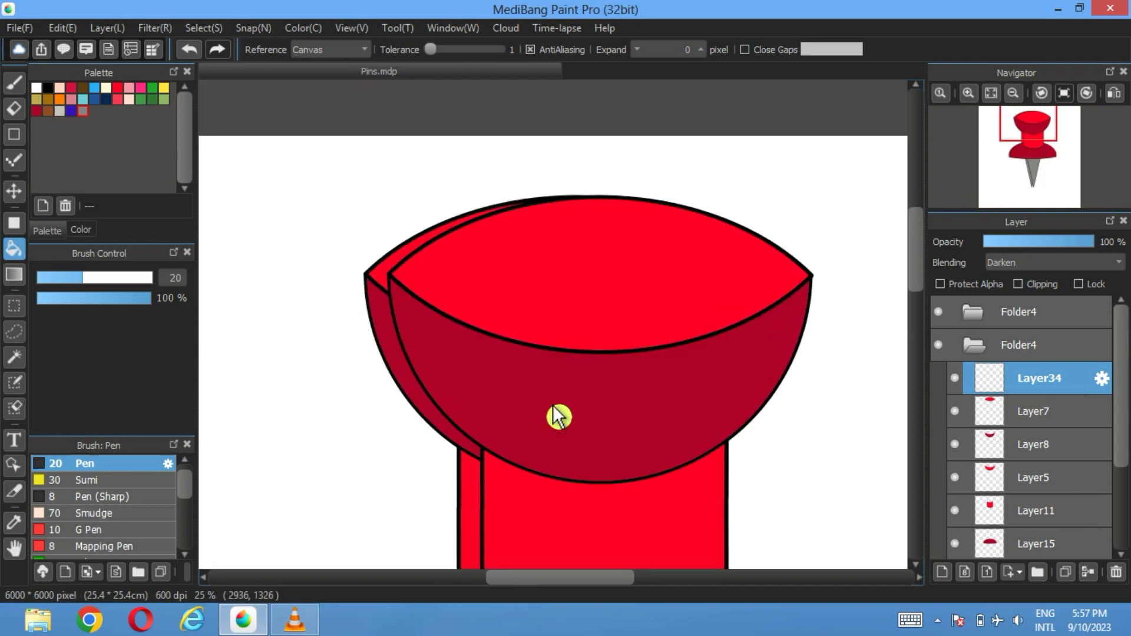
click(393, 278)
Hide the stem layer in the pin copy's folder and fill the head's lower side strip with gray on the Darken layer
click(981, 320)
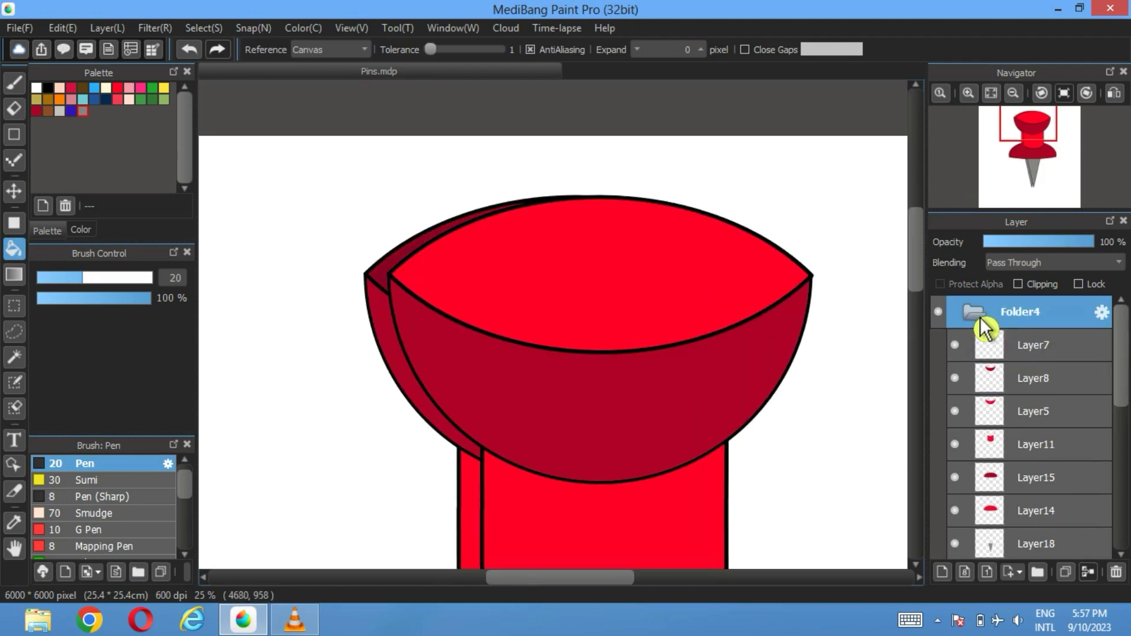
click(956, 347)
click(956, 347)
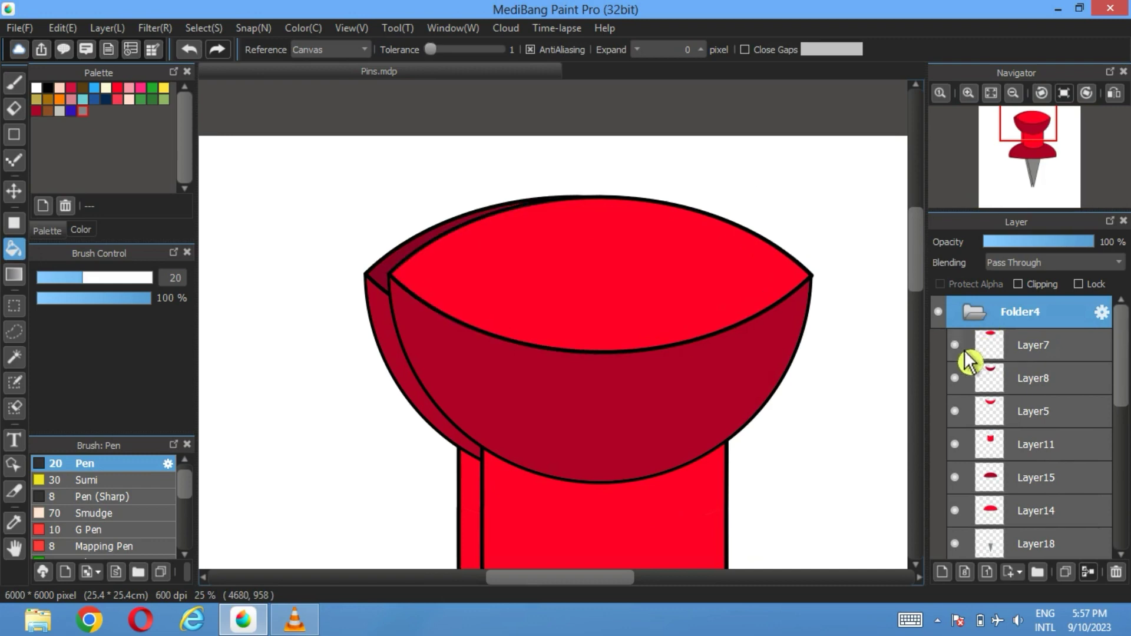
click(956, 378)
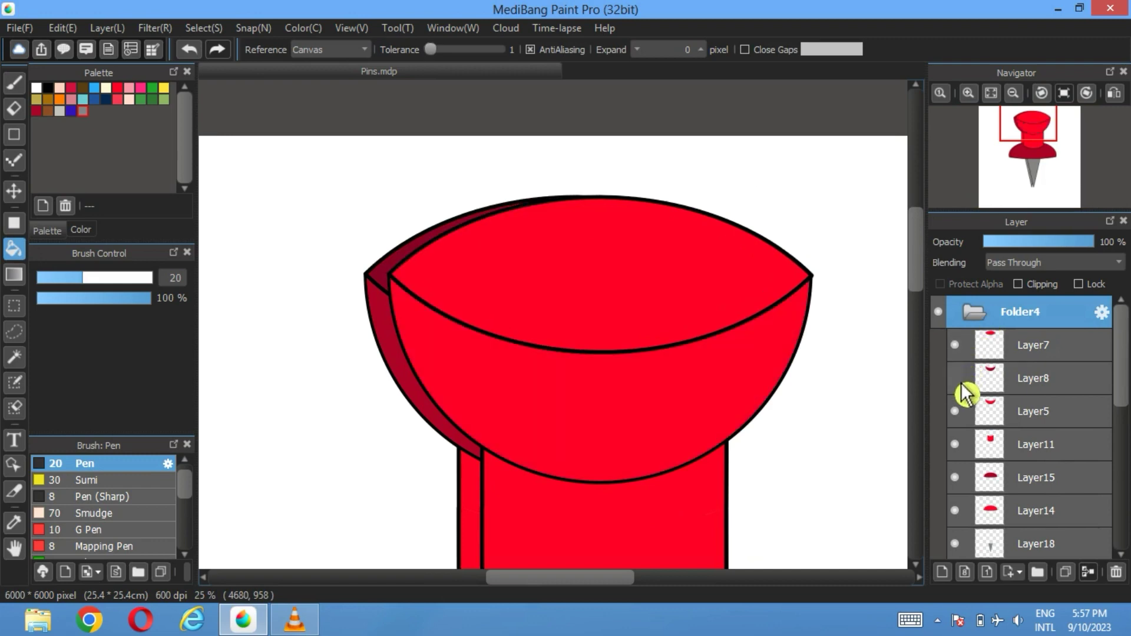
click(961, 381)
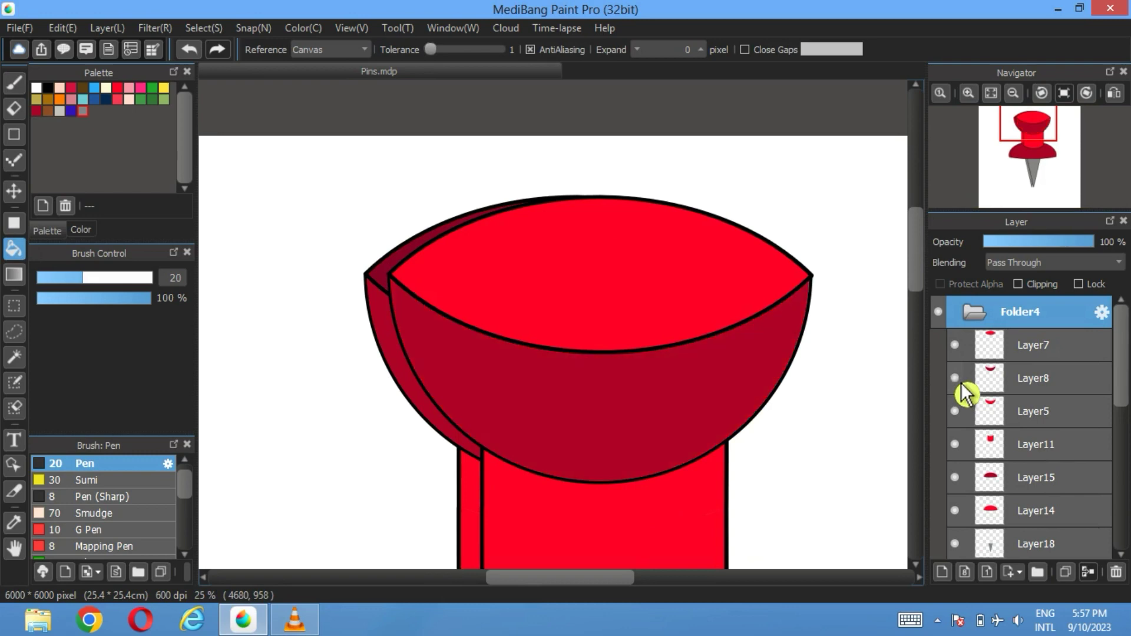
click(956, 445)
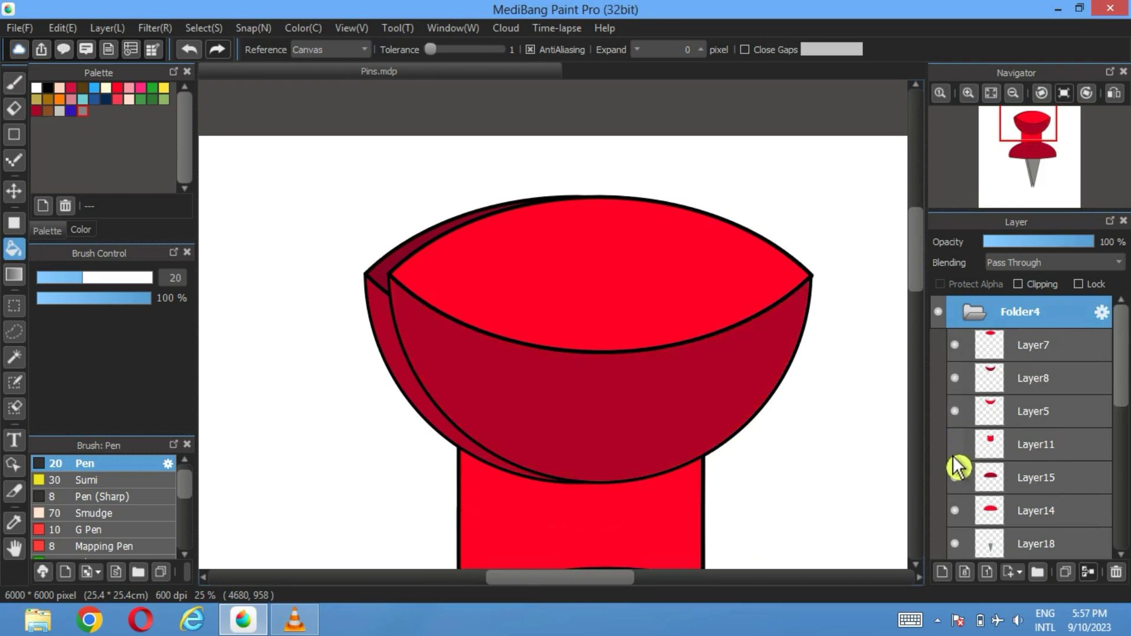
scroll(957, 468, down, 3)
click(957, 512)
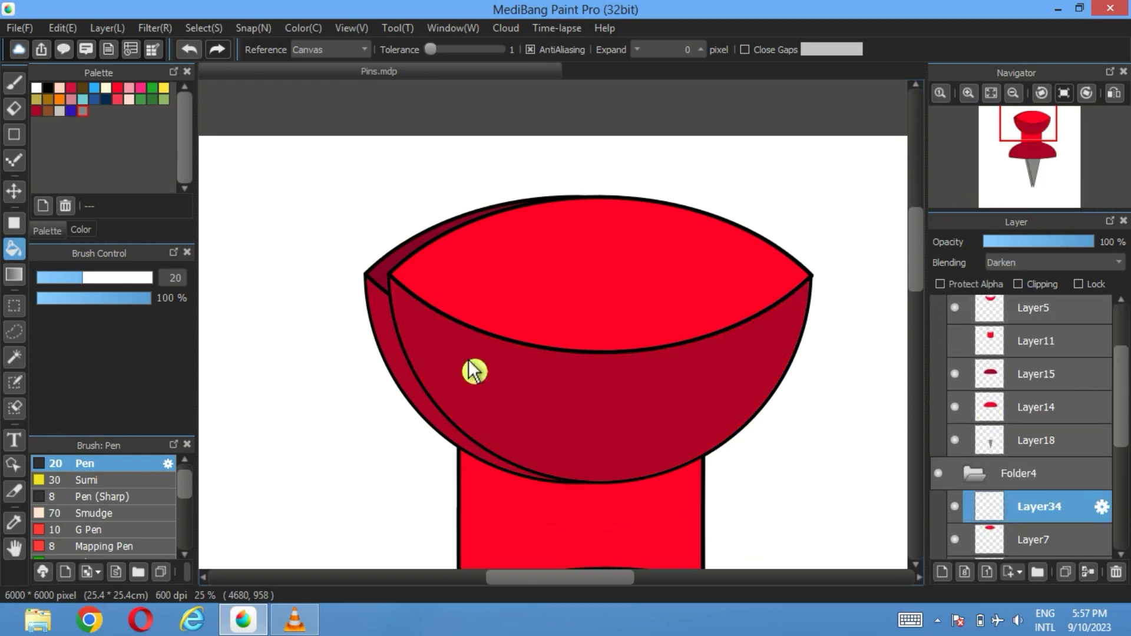
click(401, 356)
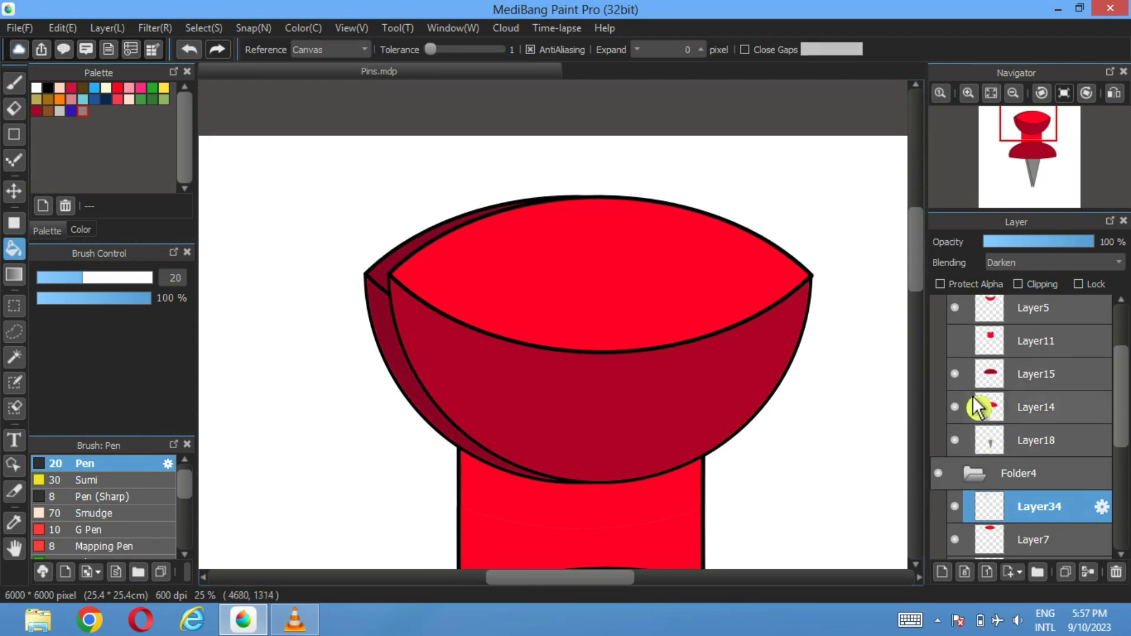
Show the copy's stem layer again, hide both of its base layers, and fill the stem's side strip with gray
click(955, 341)
scroll(642, 329, down, 3)
scroll(642, 329, down, 2)
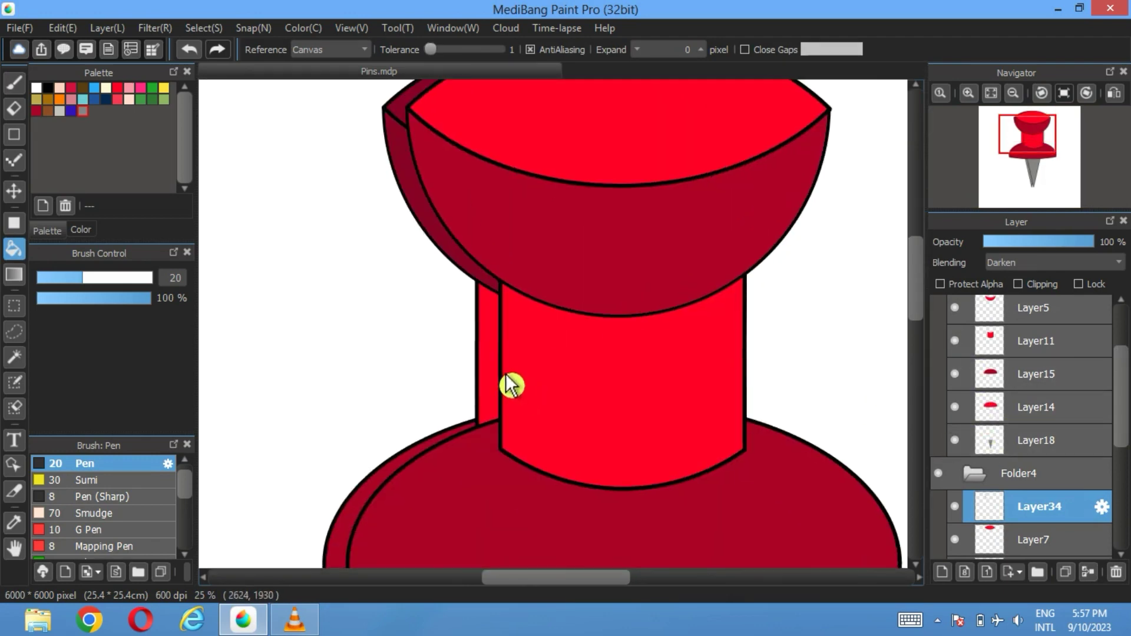
click(956, 375)
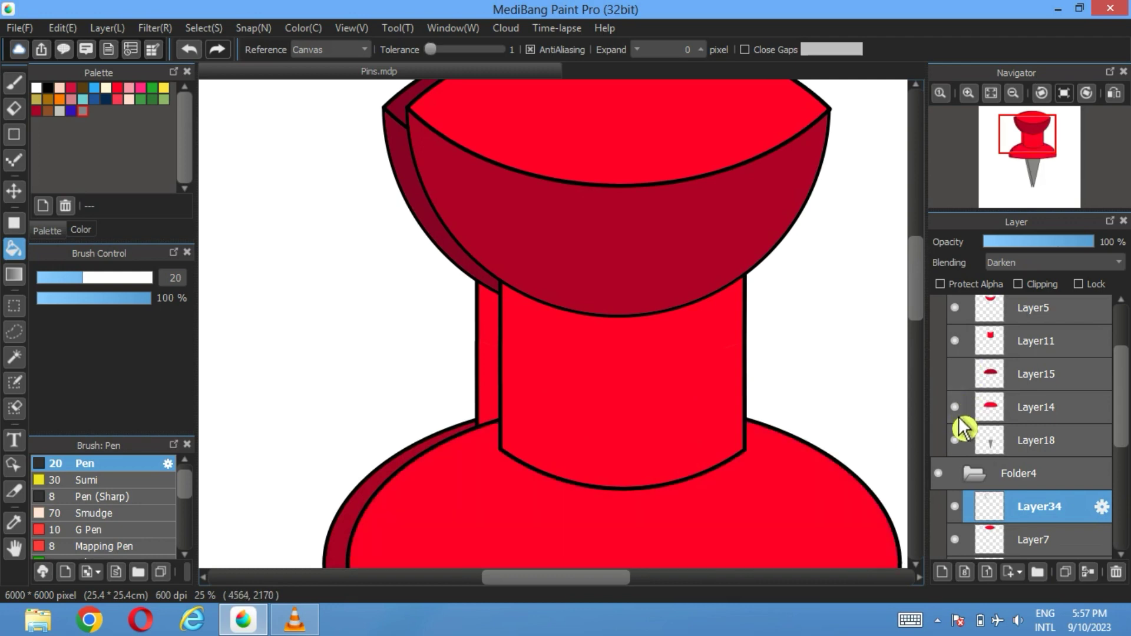
click(955, 407)
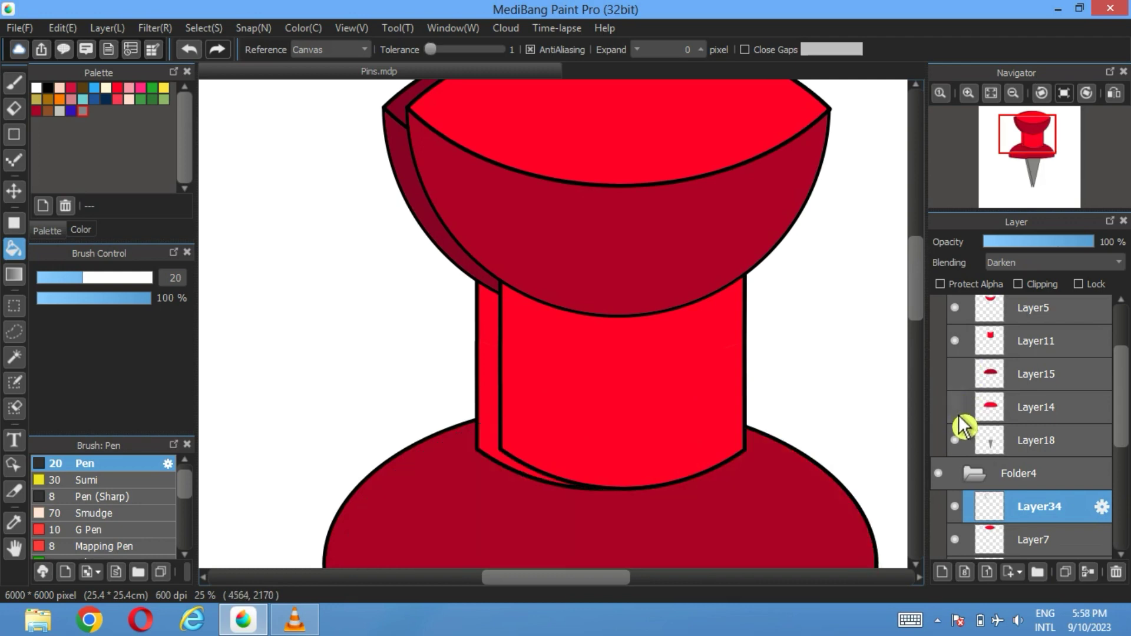
click(494, 390)
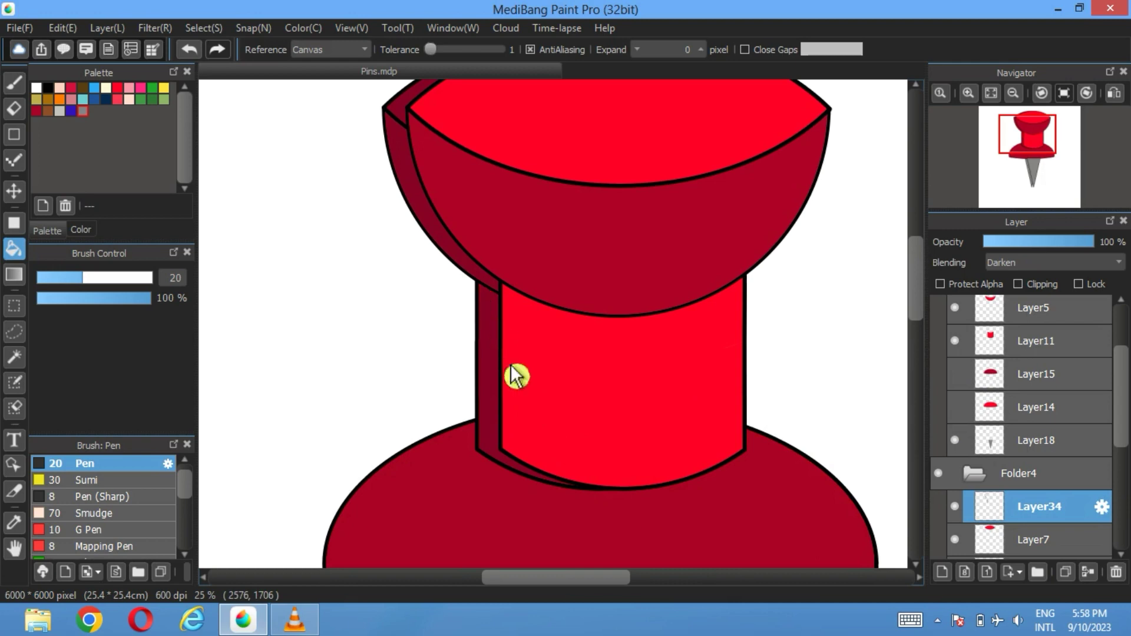
Show the copy's bright red base layer again and fill the strip along the base's side with gray
click(955, 407)
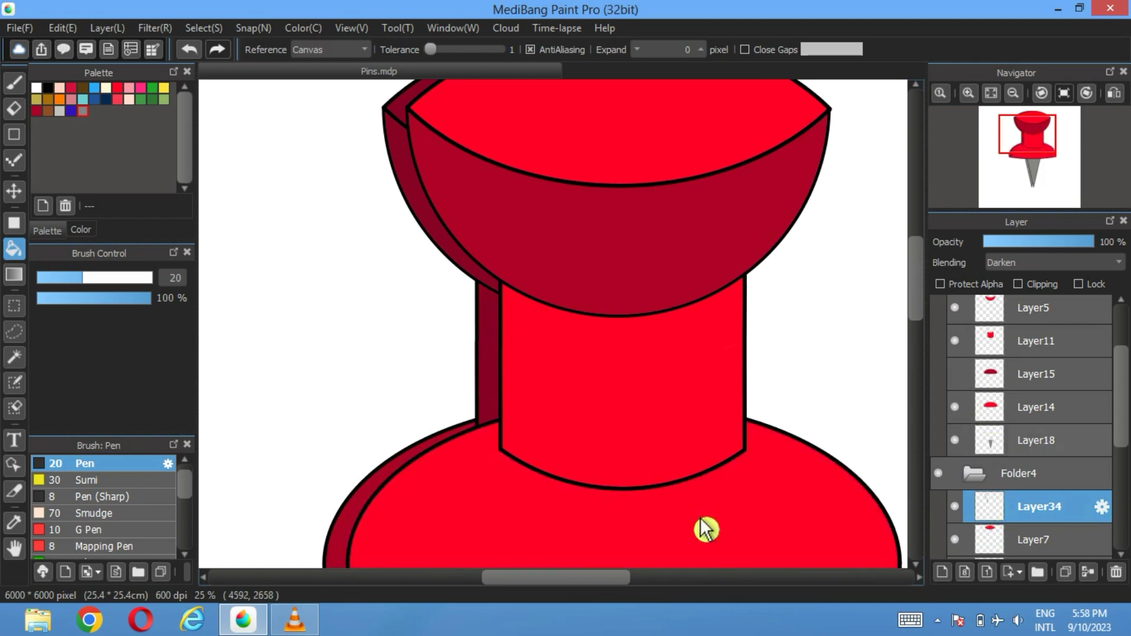
scroll(583, 507, down, 3)
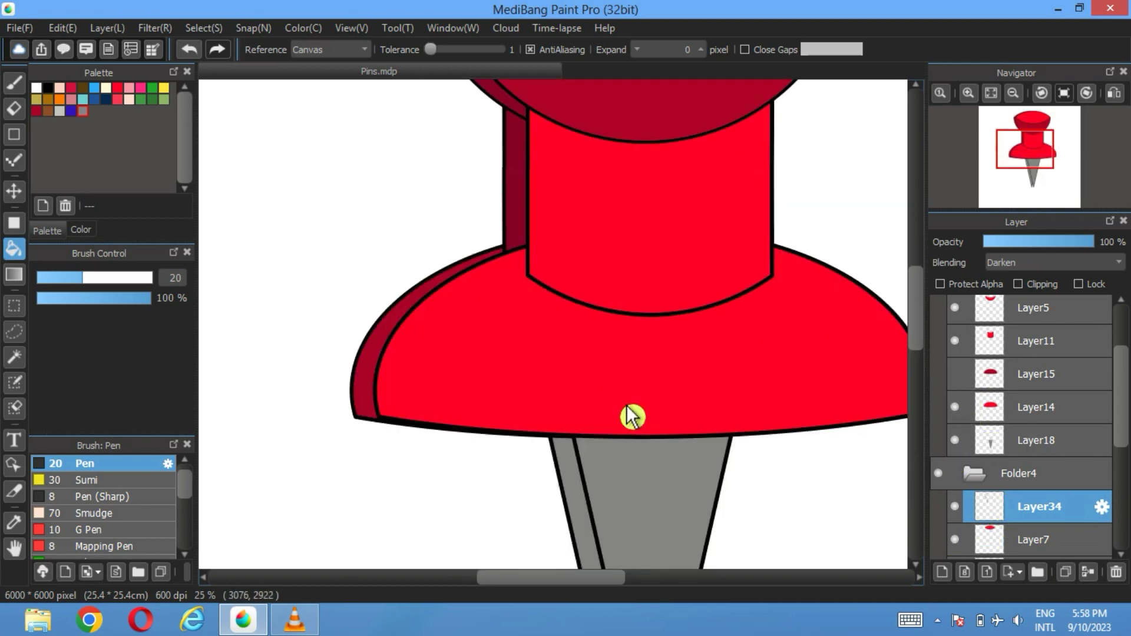
click(372, 372)
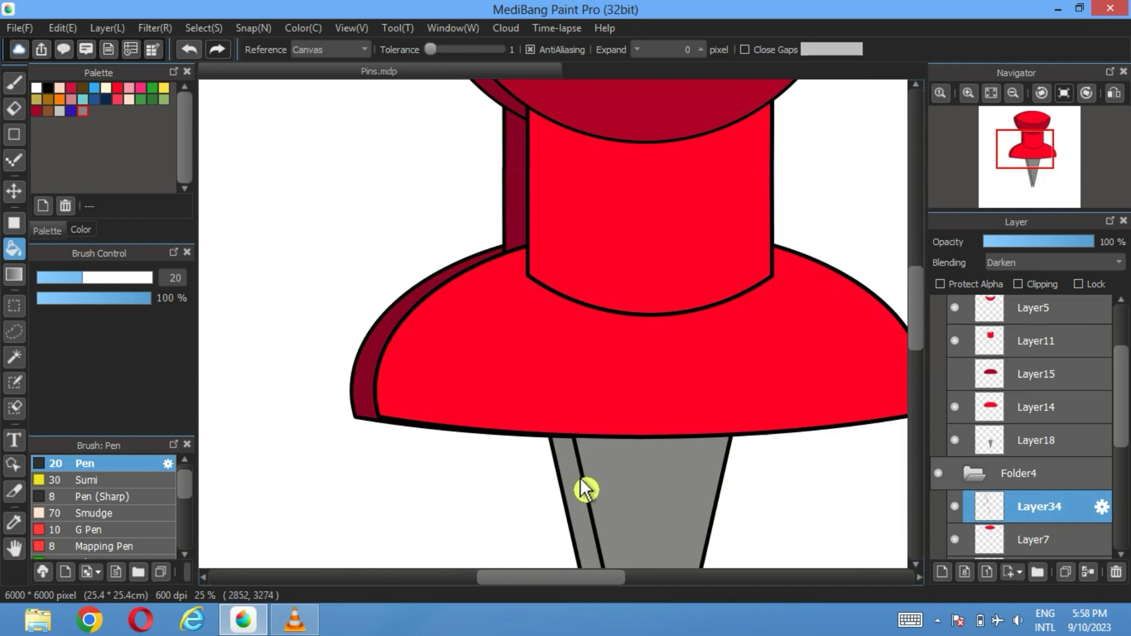
Pick the darker gray #666562 and fill the needle's side strip with it
click(83, 231)
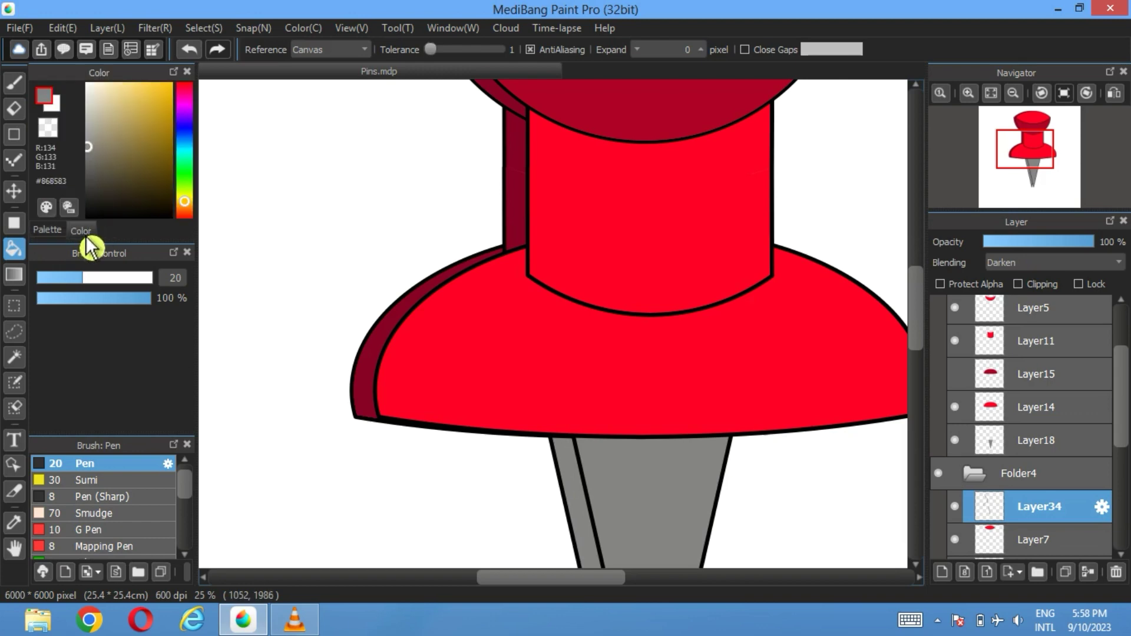
click(95, 168)
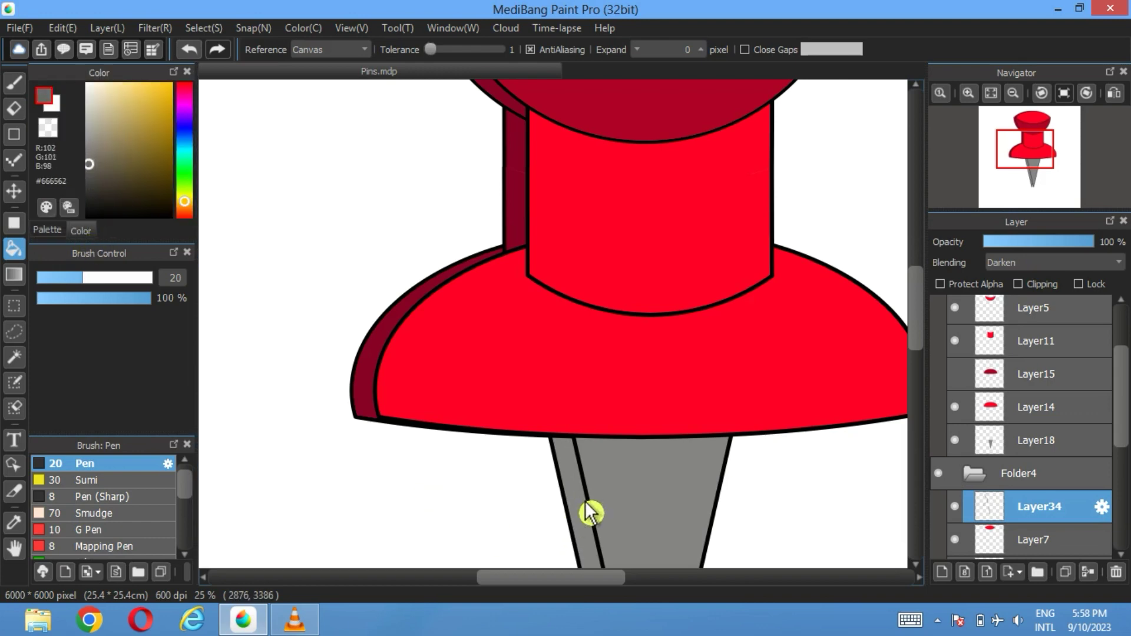
click(587, 506)
Collapse and hide the offset pin copy, and reduce the Darken layer's opacity to about 78%
scroll(985, 353, up, 3)
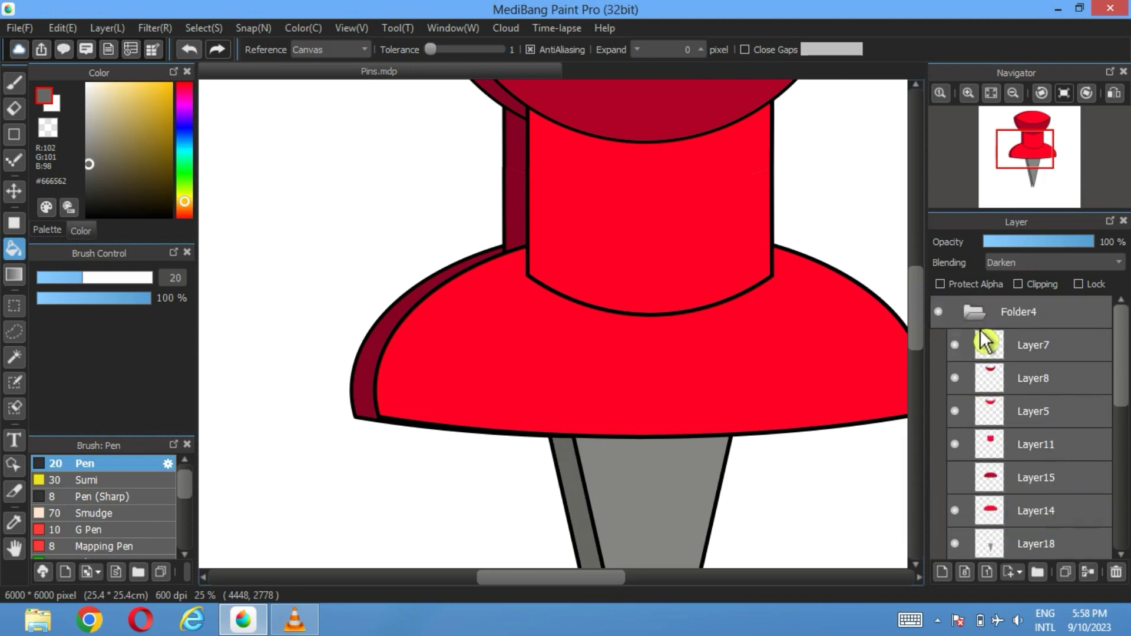
click(946, 323)
click(939, 314)
click(992, 96)
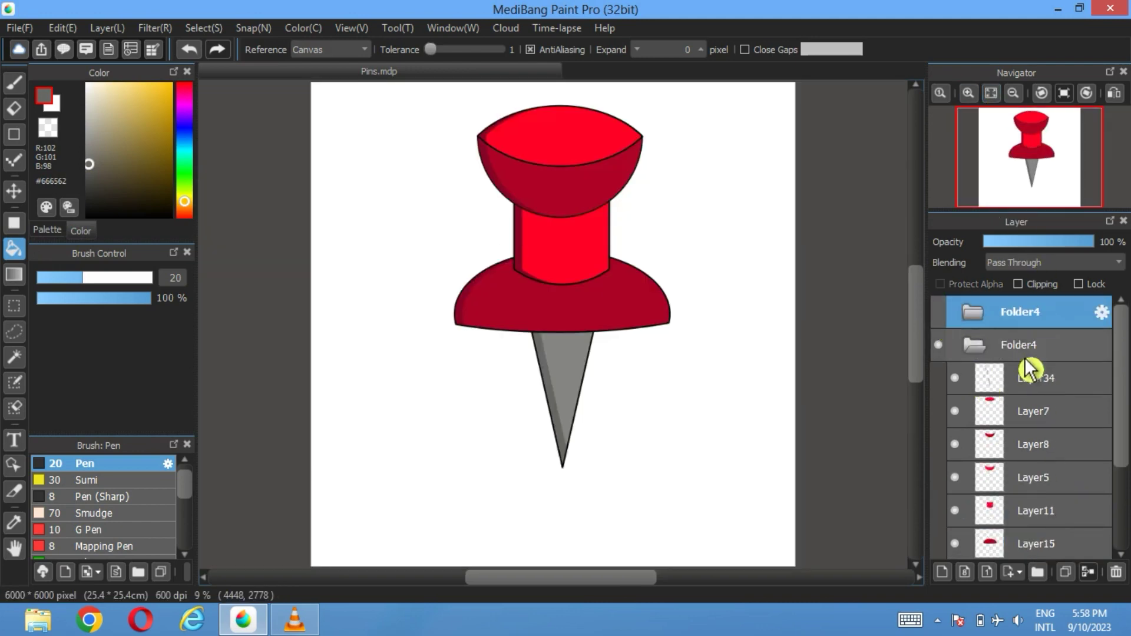
click(1035, 377)
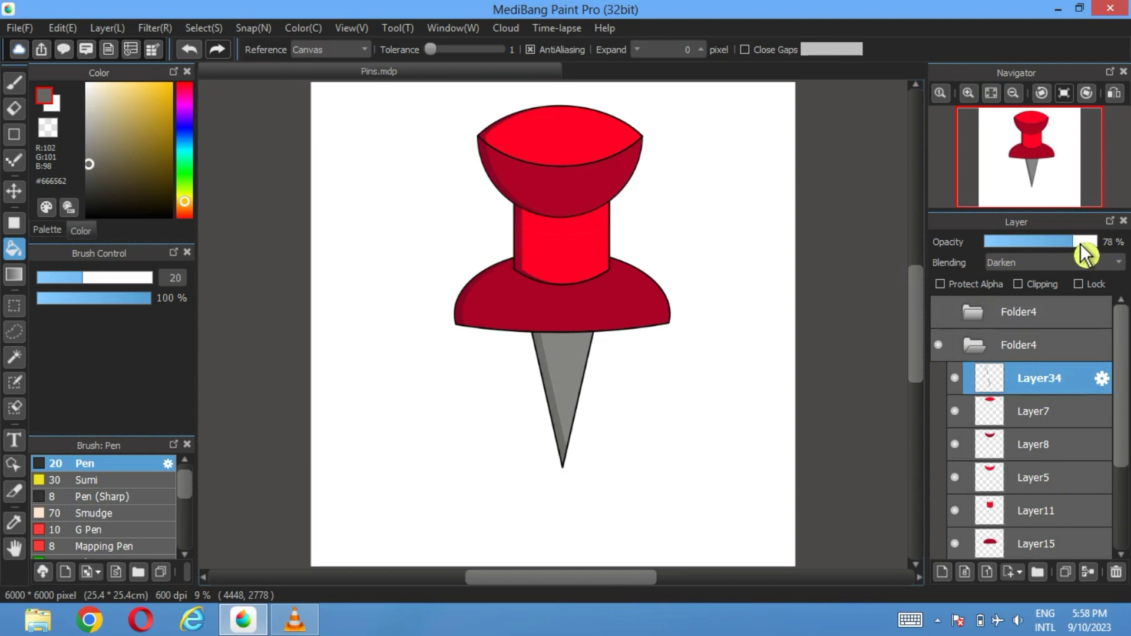
Delete the hidden pin copy, collapse the original pin folder, and shift the whole pin to the canvas's left side
click(1049, 316)
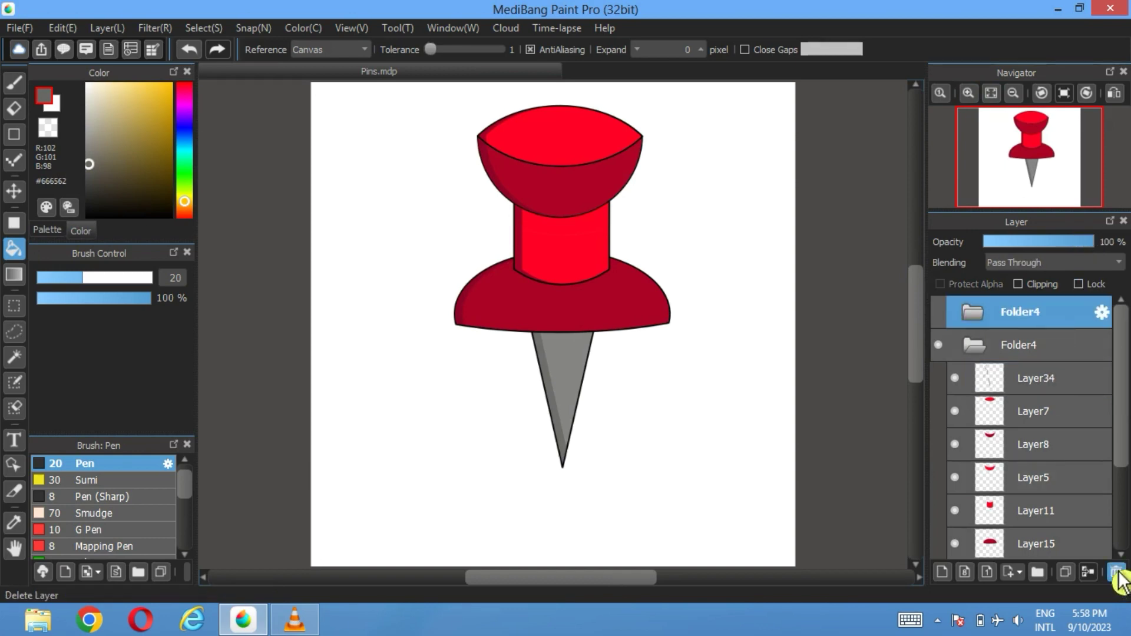
click(1117, 574)
click(973, 318)
click(14, 191)
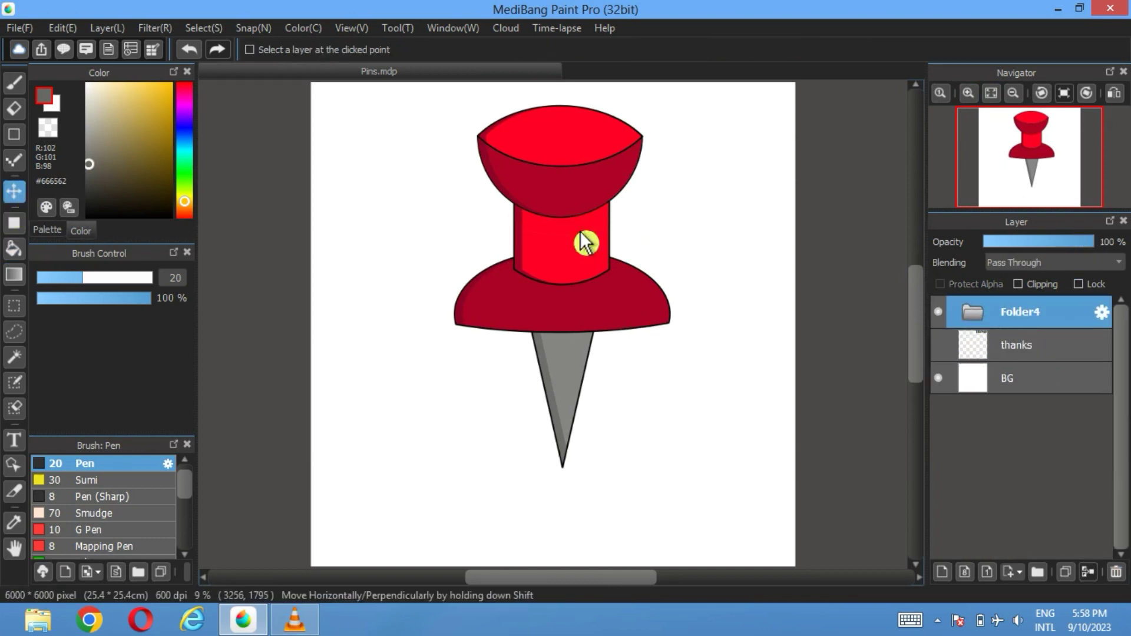
drag(584, 242, 458, 238)
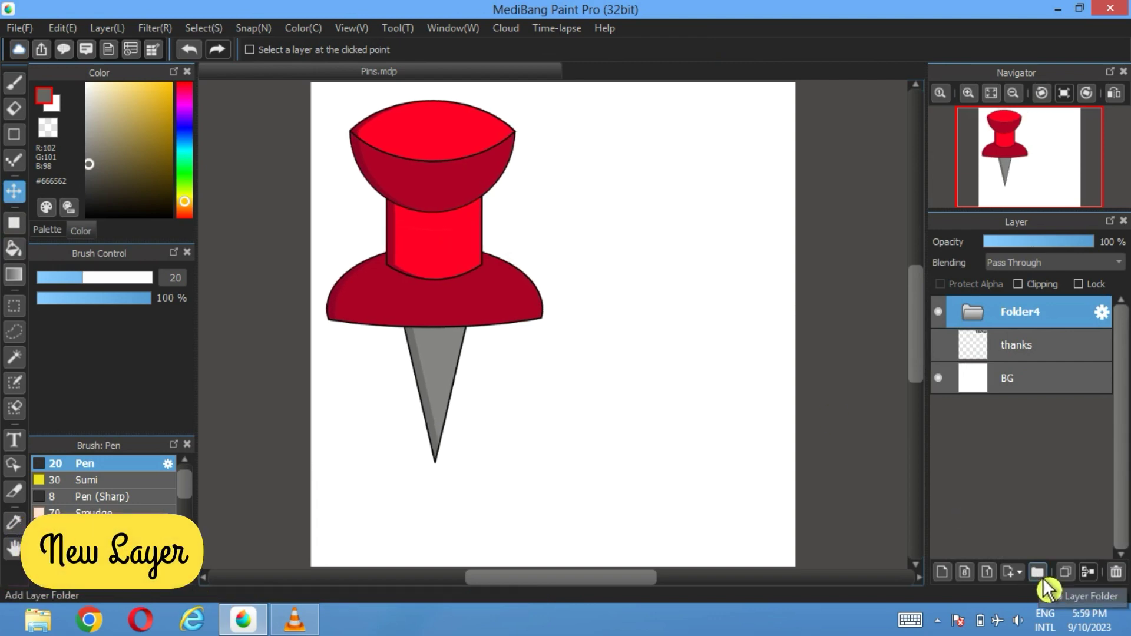
Add a new folder containing a new layer, and draw a black circle outline with constrained proportions beside the red pin
click(1042, 579)
click(942, 577)
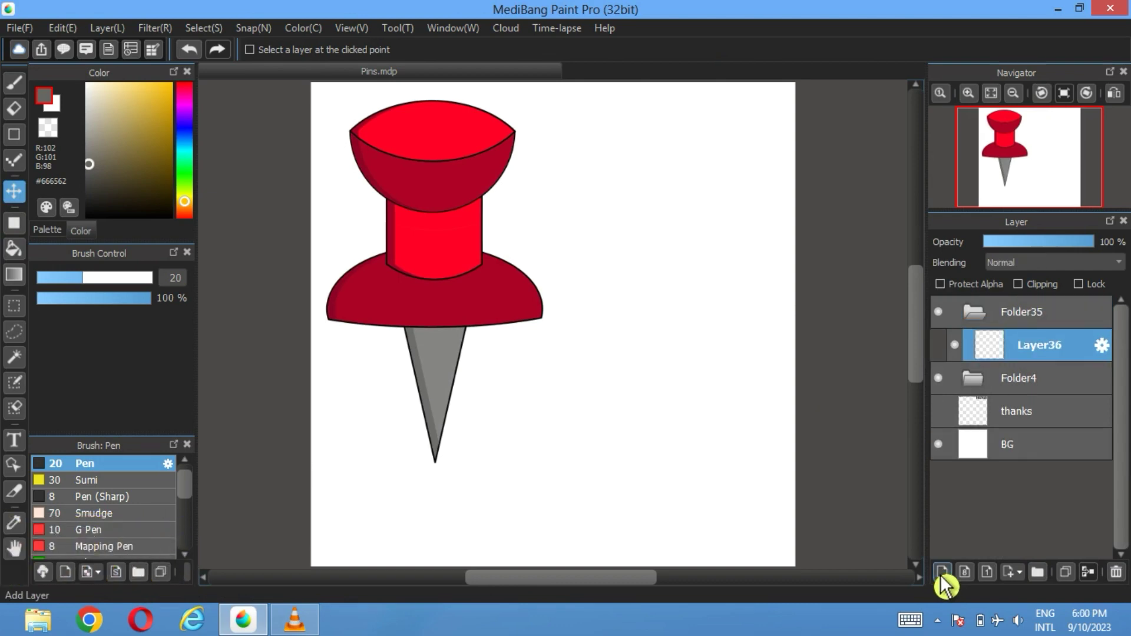
click(14, 136)
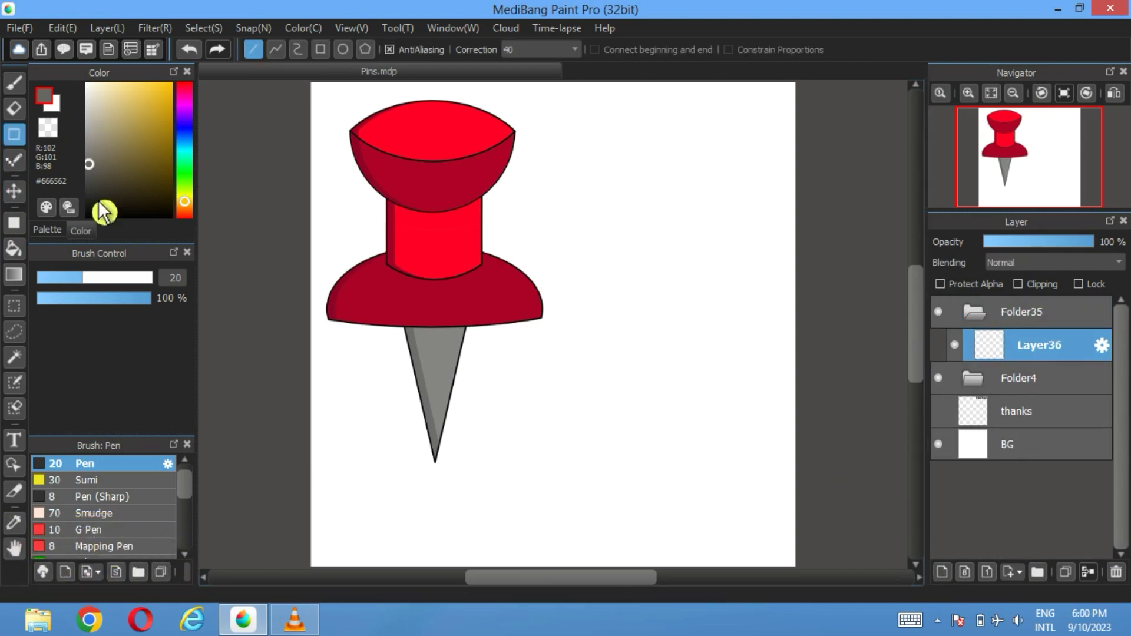
click(55, 230)
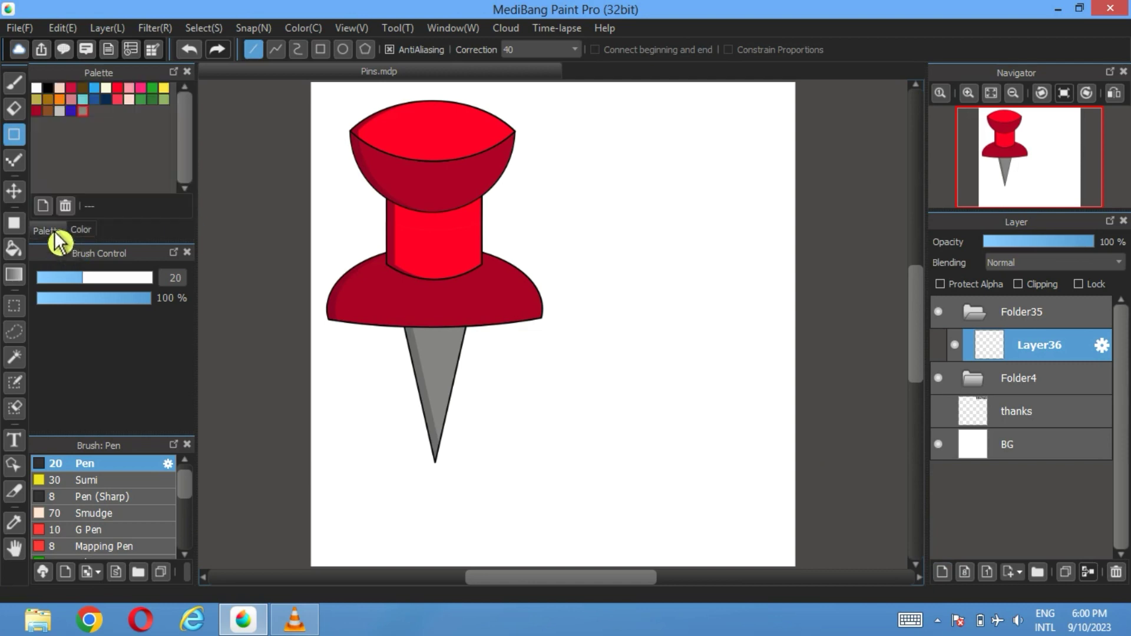
click(344, 53)
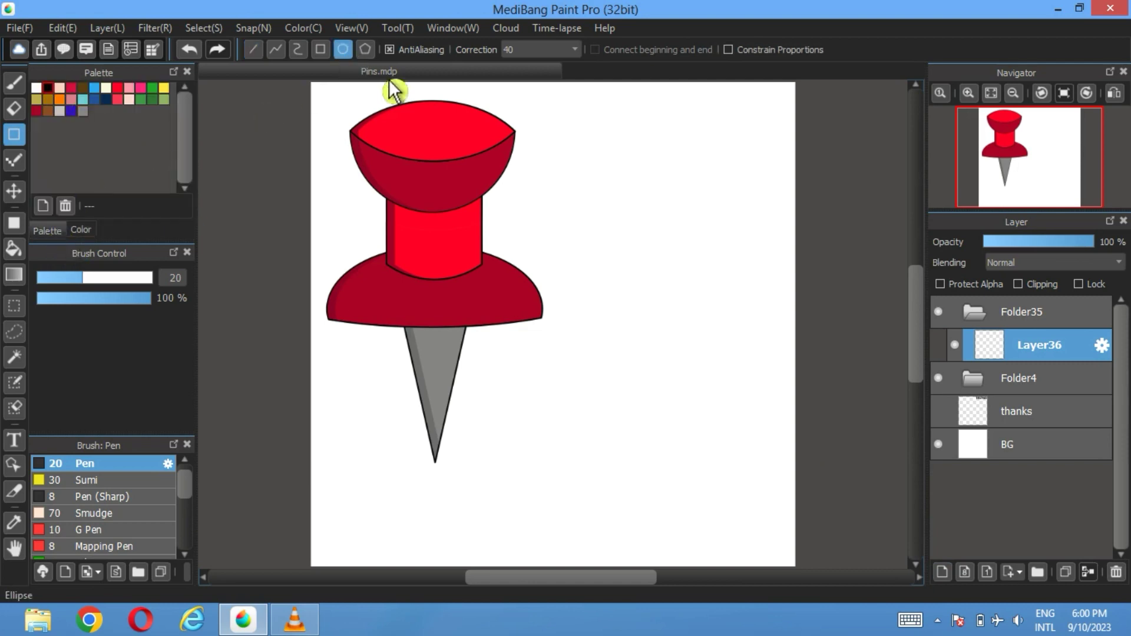
click(729, 51)
drag(772, 216, 630, 371)
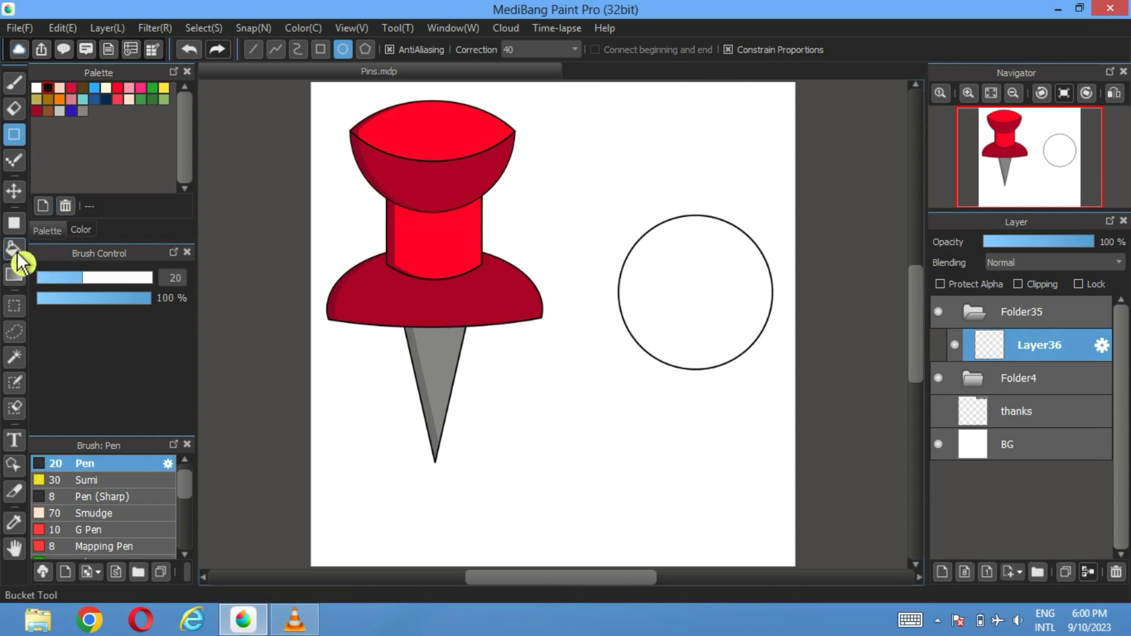
Nudge the circle slightly up and to the left, and fill it with yellow
click(15, 191)
mouse_move(789, 295)
mouse_down()
mouse_move(755, 276)
mouse_move(773, 281)
mouse_up()
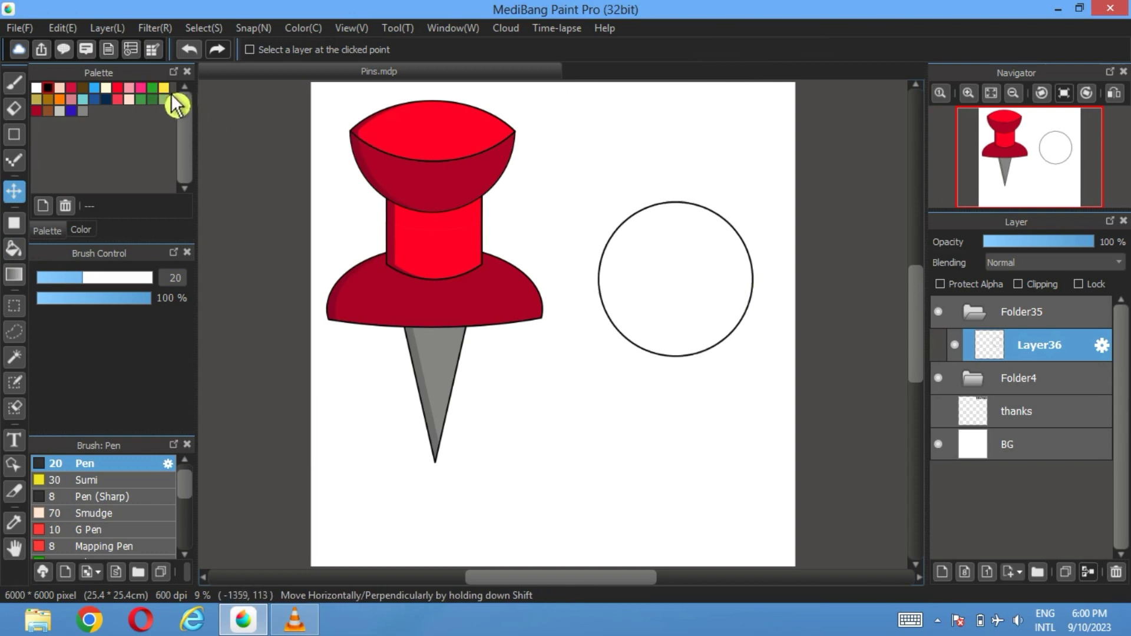
click(164, 89)
click(14, 248)
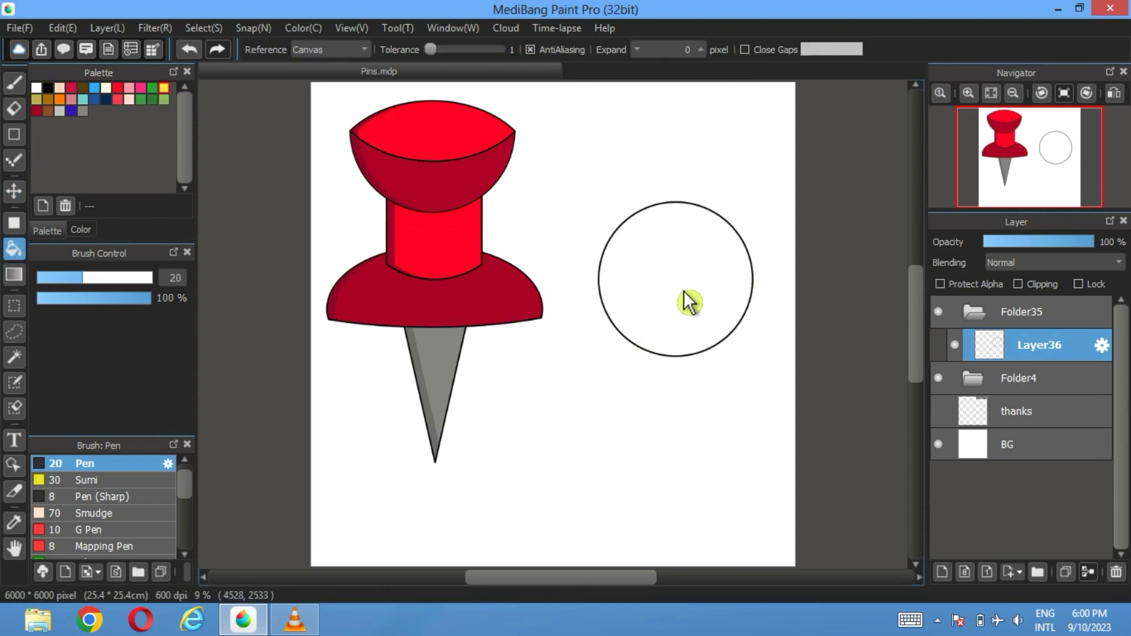
click(689, 303)
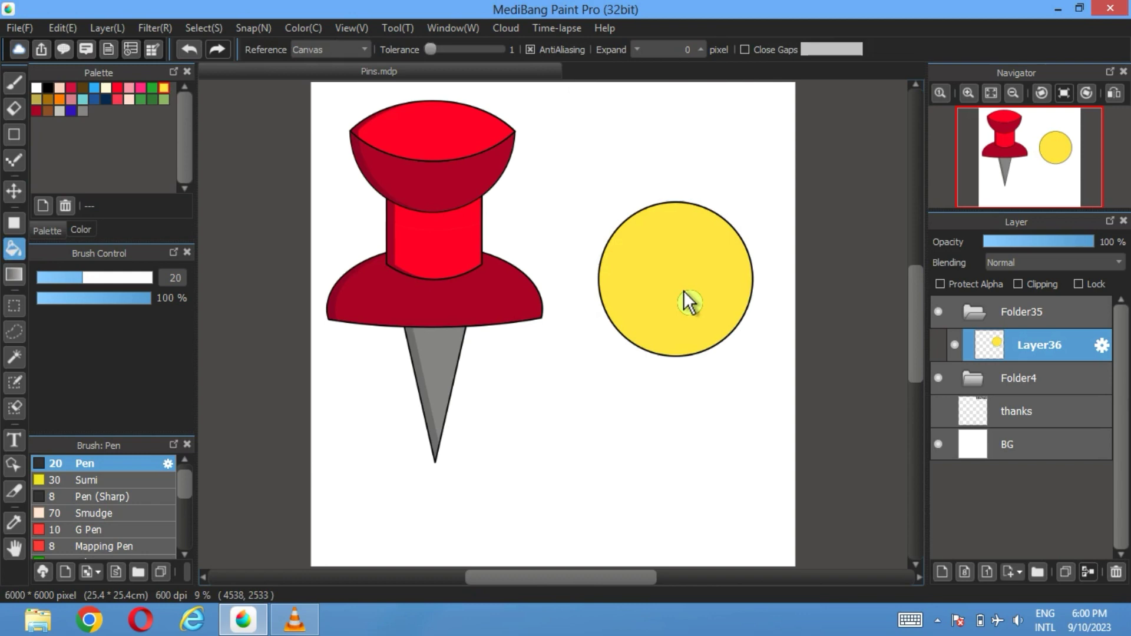
Draw a tall narrow black rectangle outline with unconstrained proportions on a new layer, and centre it under the yellow circle, overlapping its lower part
click(943, 575)
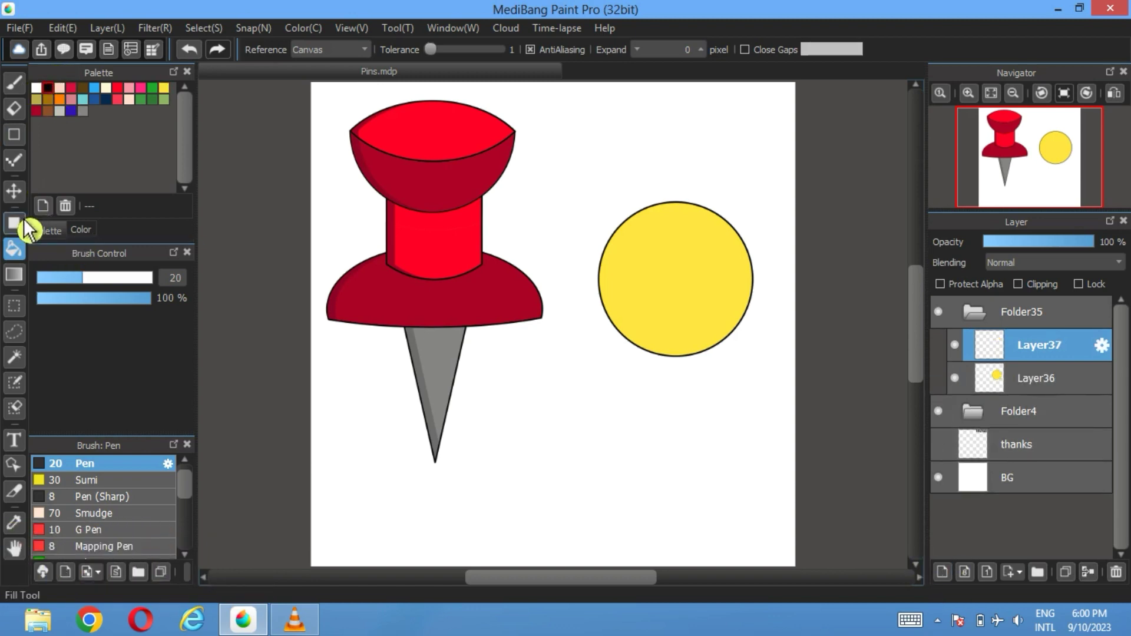
click(14, 135)
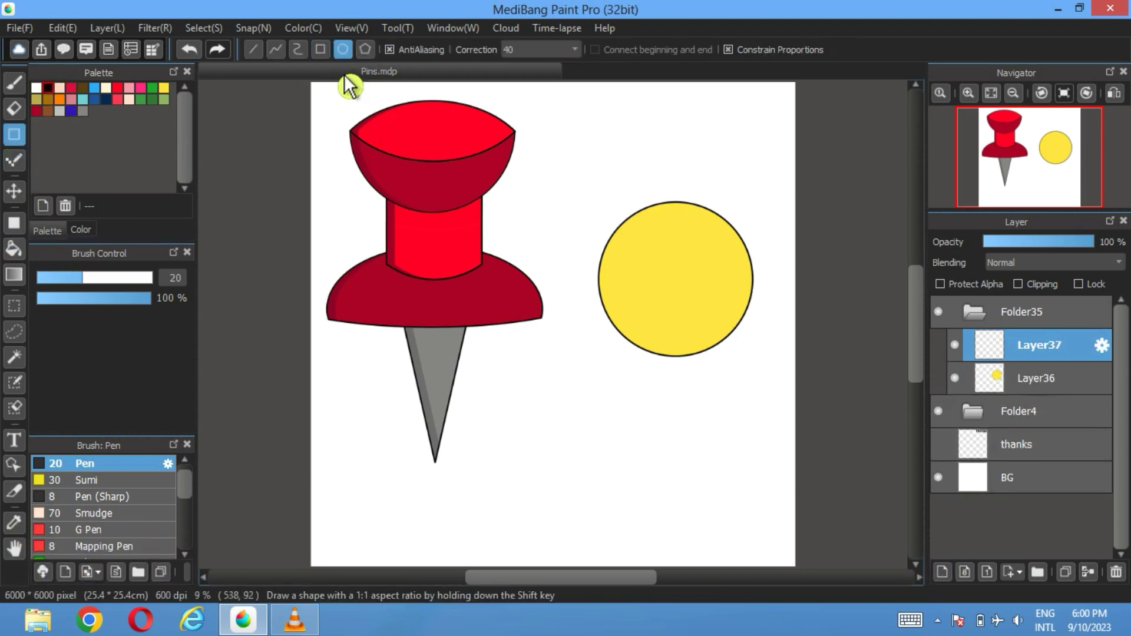
click(320, 49)
click(729, 49)
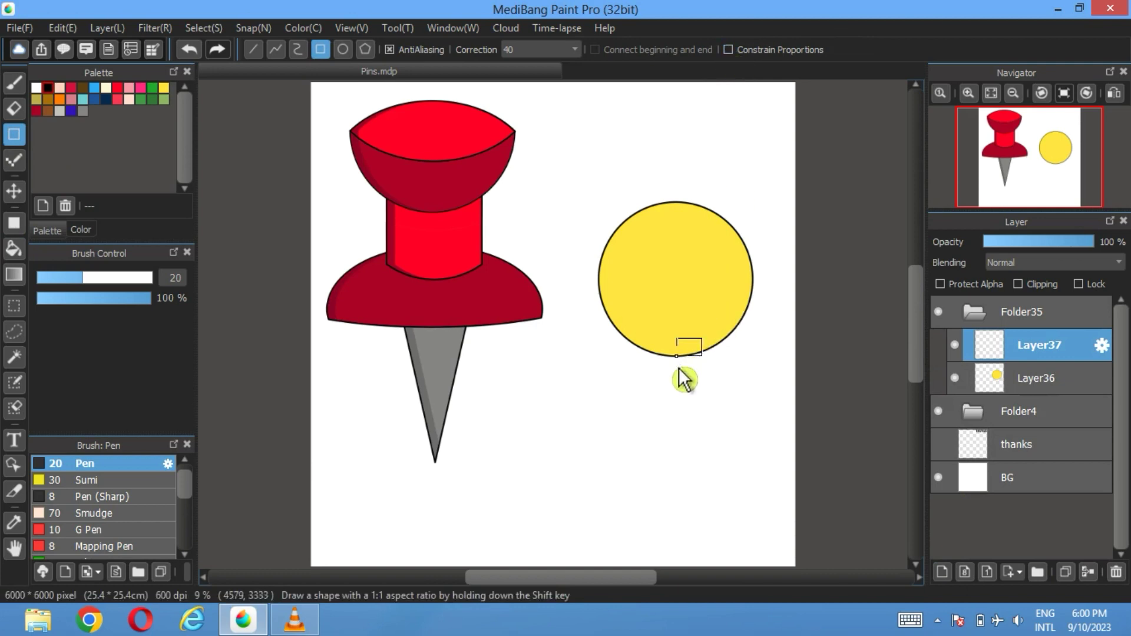
drag(686, 471, 673, 524)
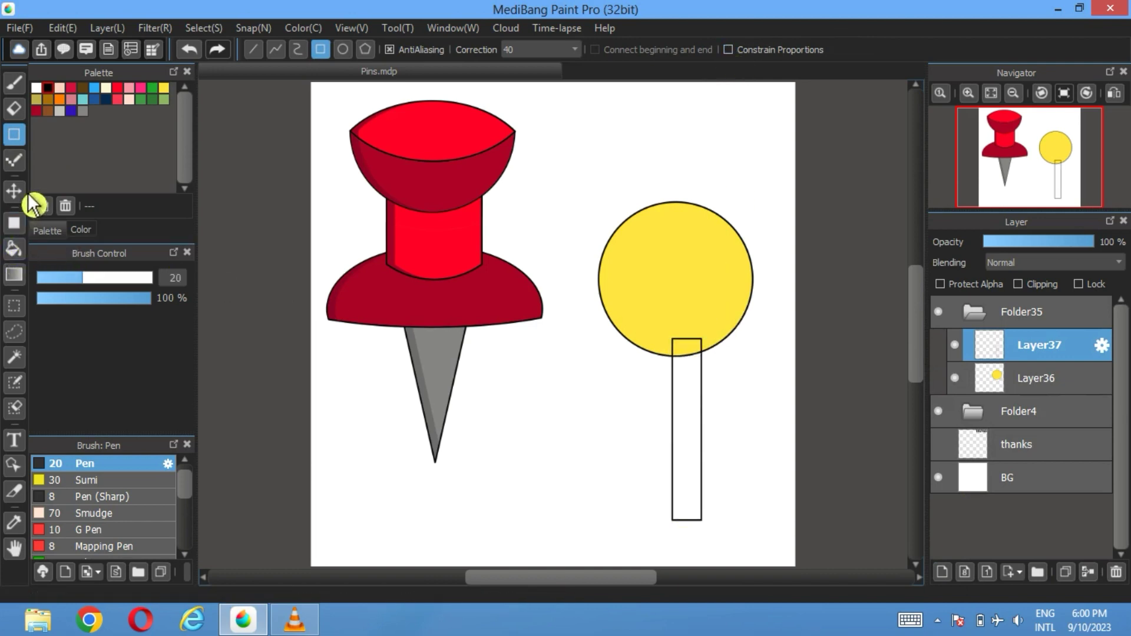
click(15, 191)
drag(700, 452, 689, 424)
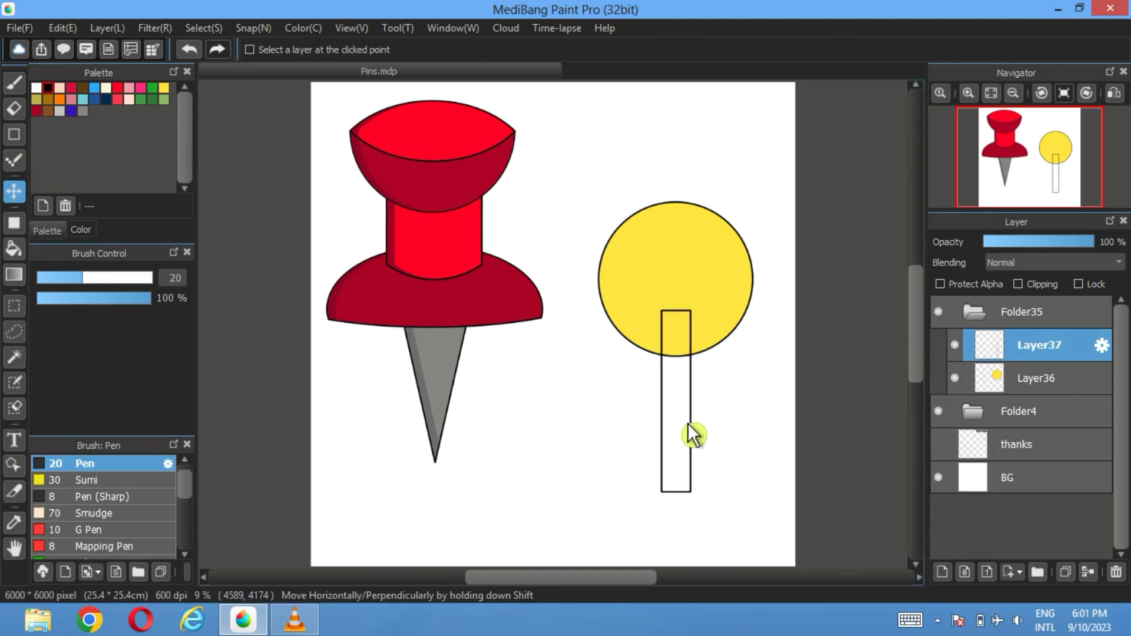
Duplicate the red pin's grey spike layer and place the copy in the yellow pin's folder, between the rectangle and circle layers
click(975, 413)
scroll(1031, 465, down, 5)
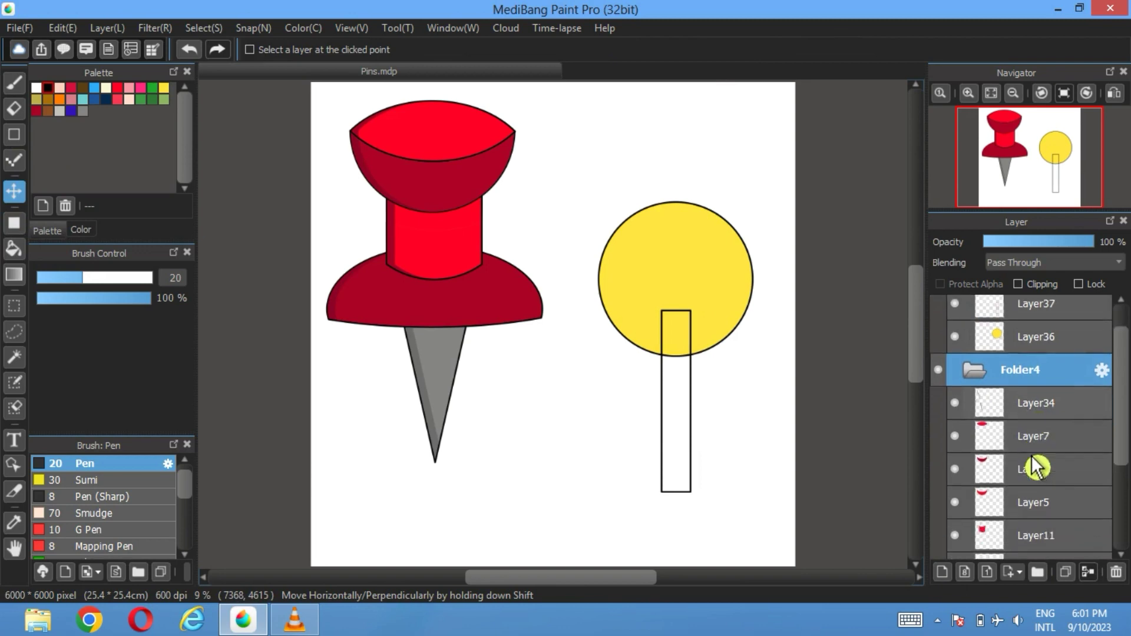
click(1028, 486)
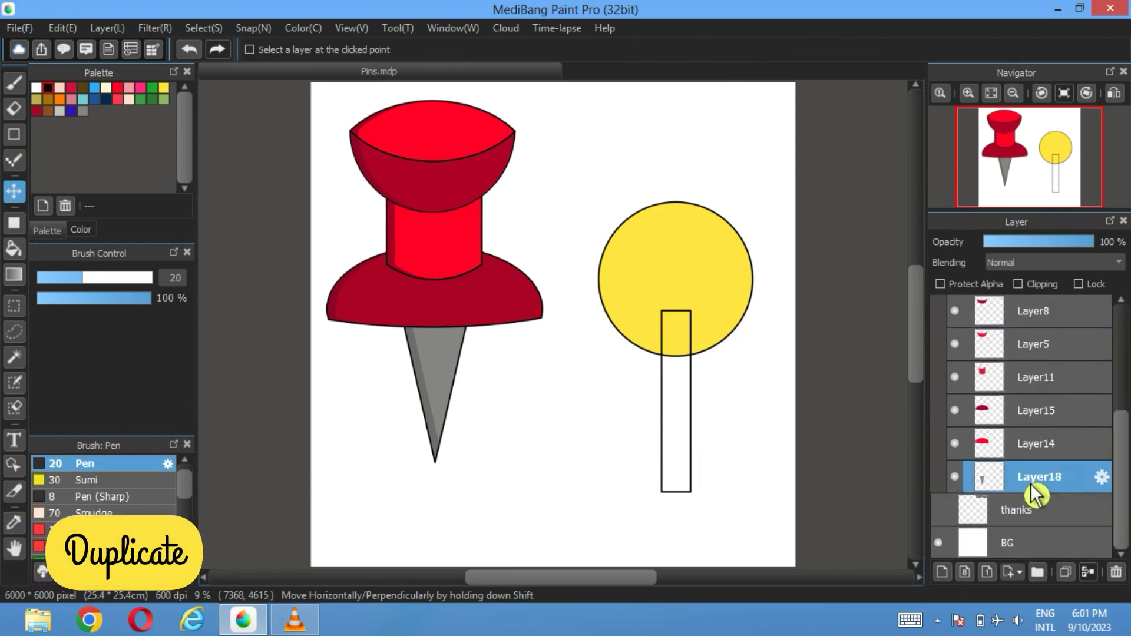
click(1065, 572)
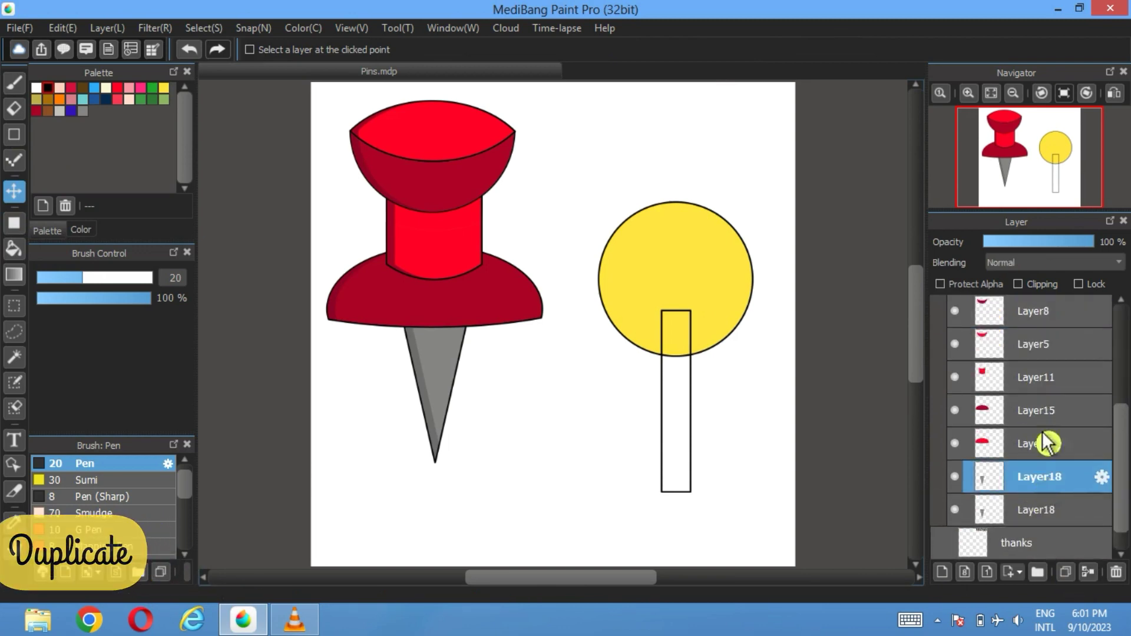
drag(1037, 318, 1034, 321)
drag(1031, 439, 1025, 336)
click(1001, 376)
drag(1007, 406, 1030, 395)
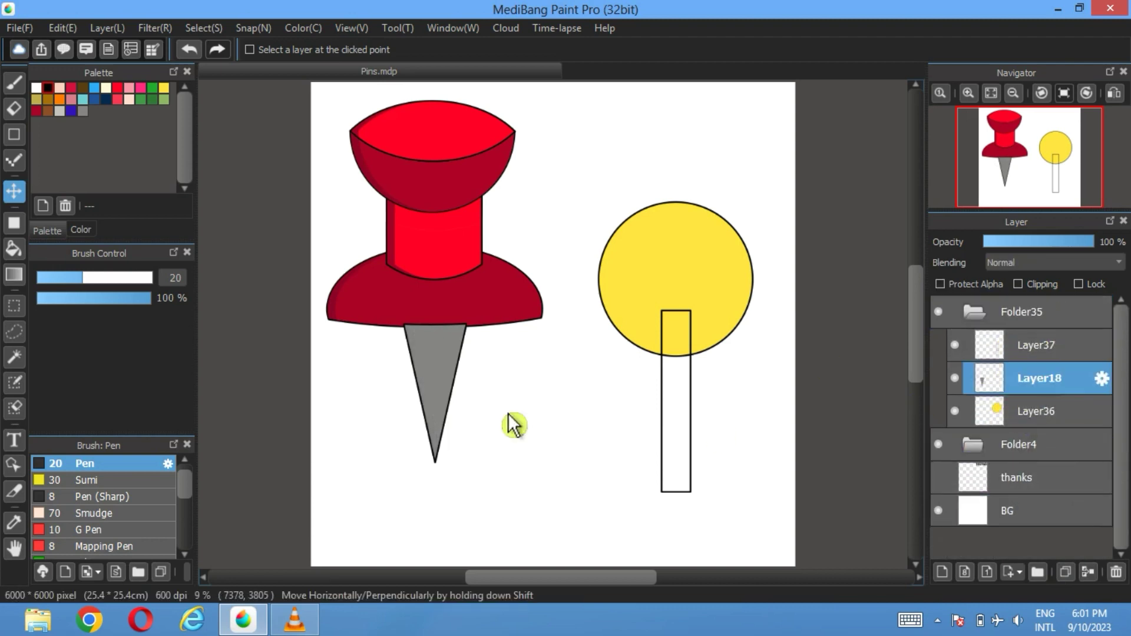
Move the grey spike copy under the yellow circle so its slanted sides meet the rectangle's lower corners
drag(465, 377, 694, 445)
scroll(694, 444, up, 3)
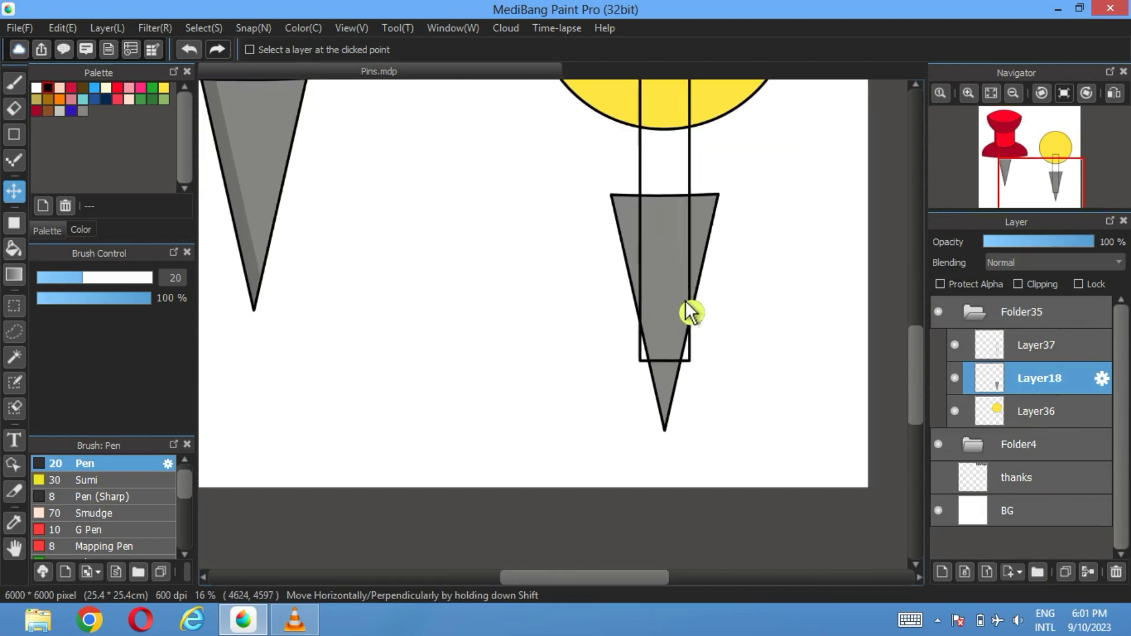
drag(686, 304, 680, 302)
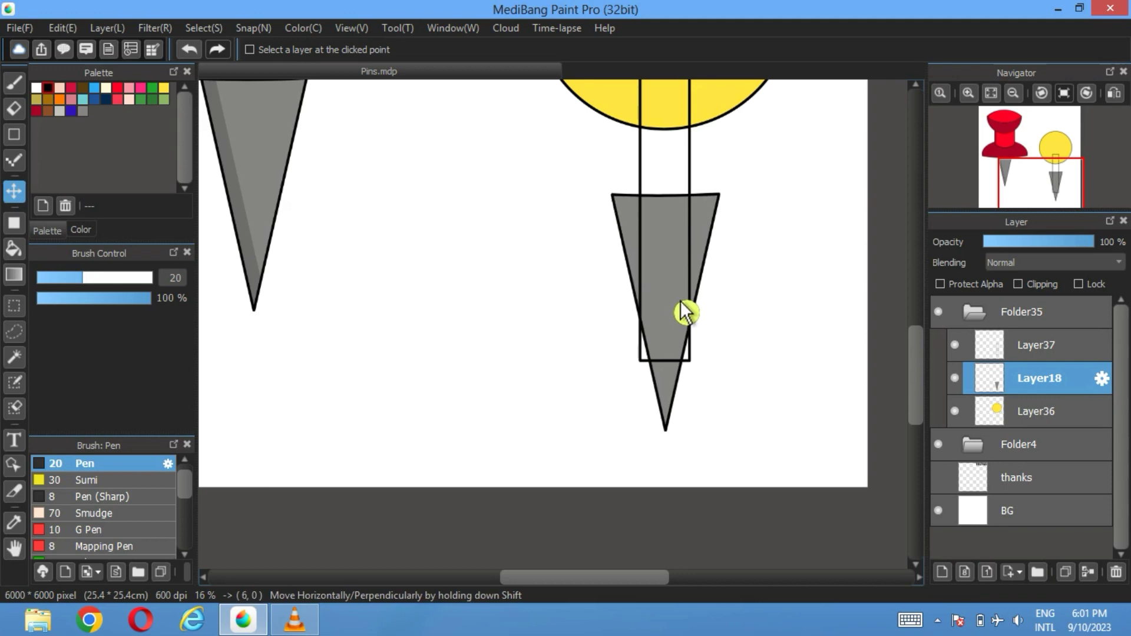
click(14, 109)
scroll(695, 218, up, 2)
scroll(624, 194, down, 1)
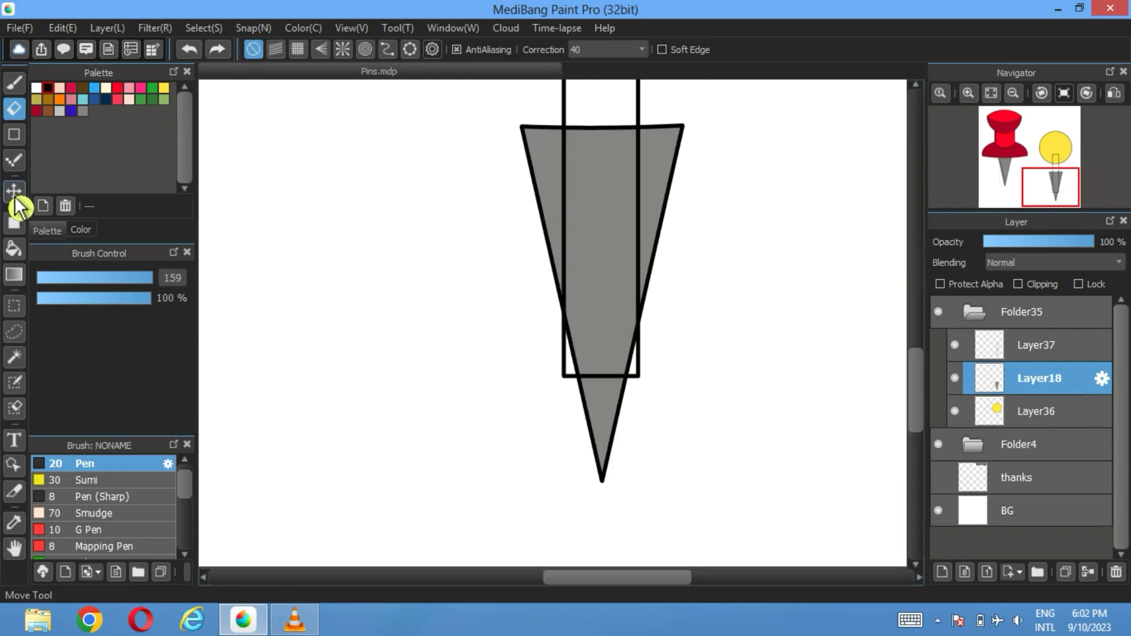
click(14, 191)
drag(620, 315, 617, 375)
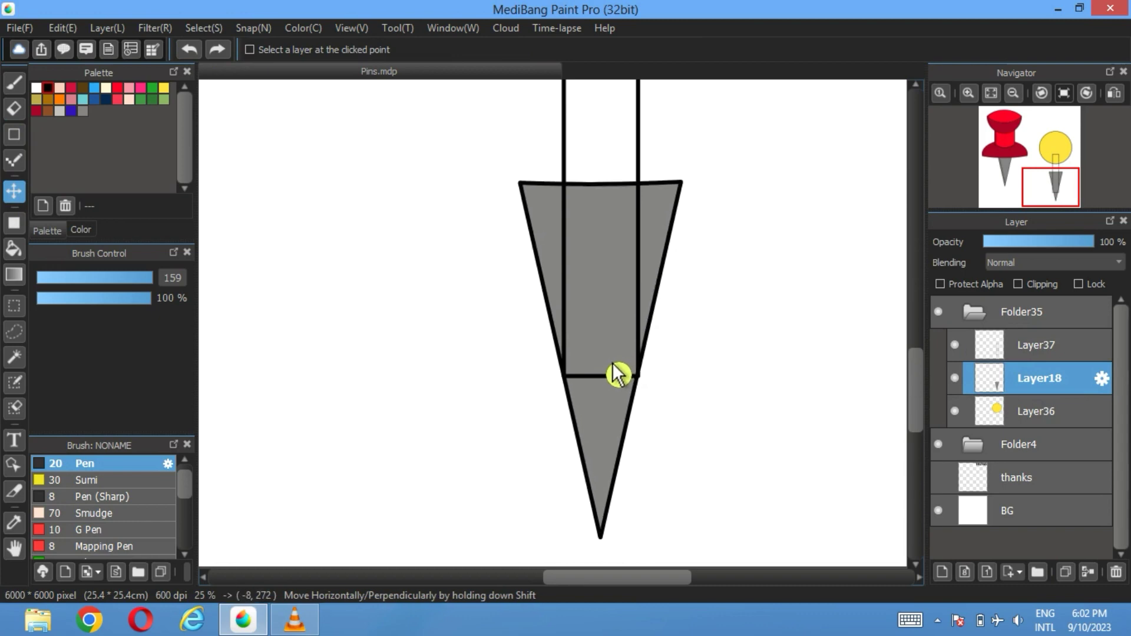
Erase the bottom edge of the rectangle outline where it crosses the spike
click(1001, 345)
click(14, 109)
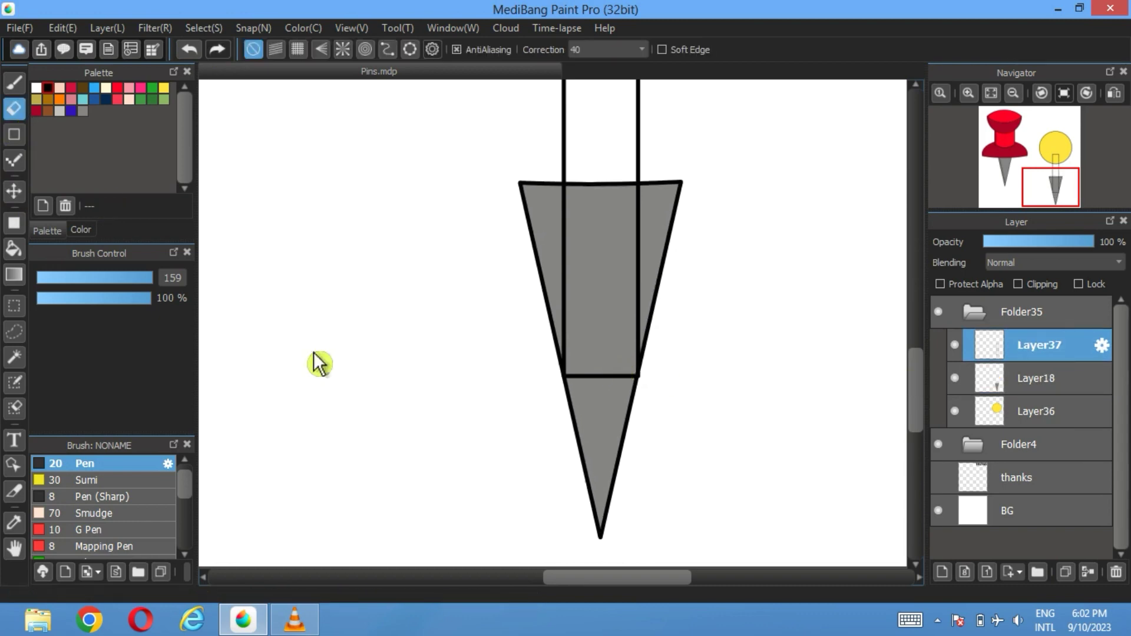
scroll(606, 392, up, 1)
scroll(607, 391, up, 1)
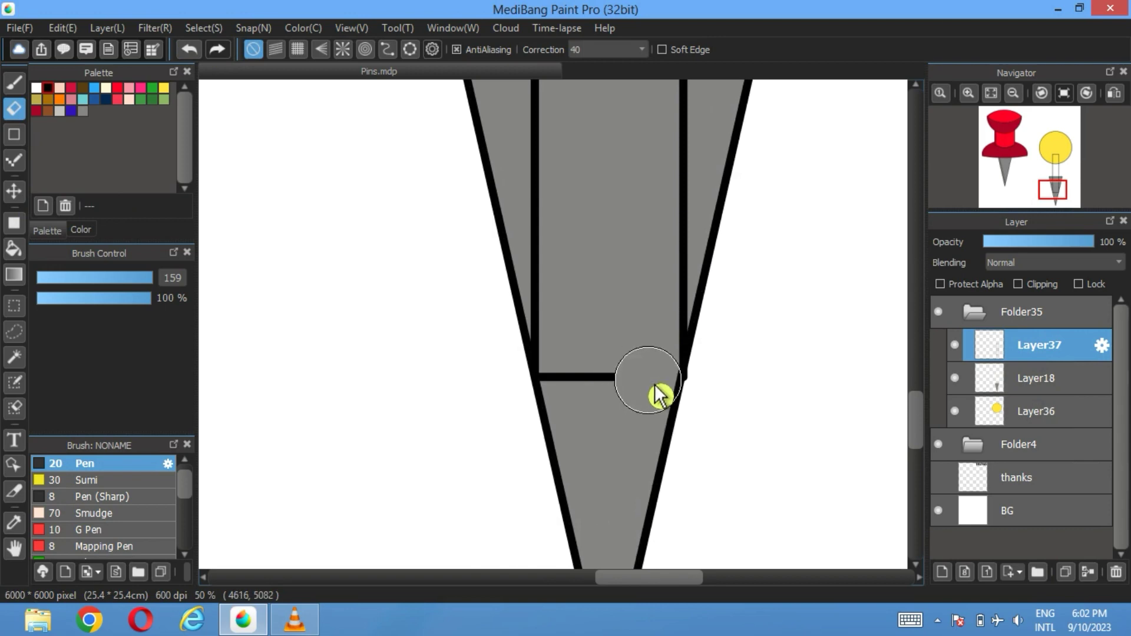
mouse_move(655, 384)
mouse_down()
mouse_move(598, 377)
mouse_move(612, 381)
mouse_move(568, 399)
mouse_up()
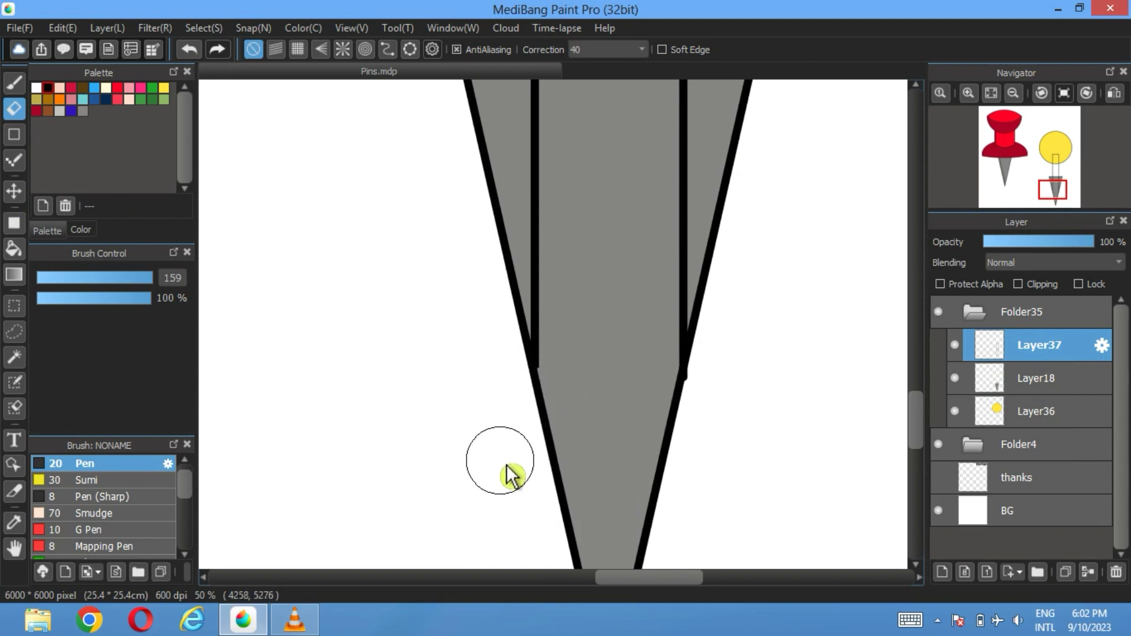
Nudge the spike copy into line with the rectangle's sides, and erase its top outline between them
click(1028, 380)
click(21, 194)
drag(613, 403, 619, 391)
scroll(619, 391, down, 1)
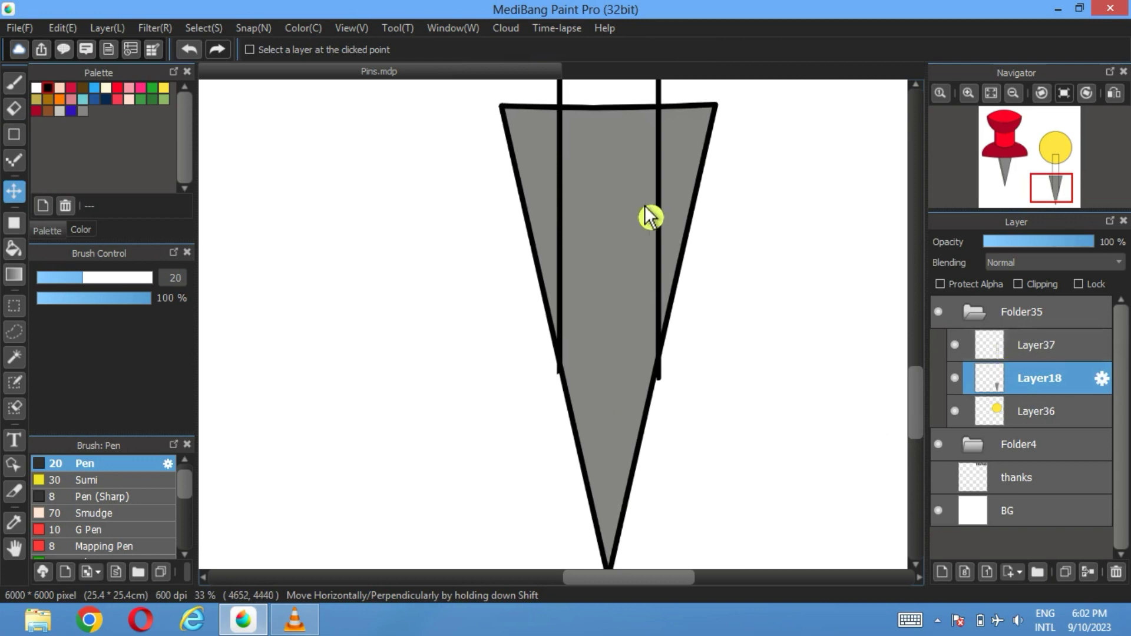
scroll(650, 218, down, 1)
scroll(627, 236, up, 3)
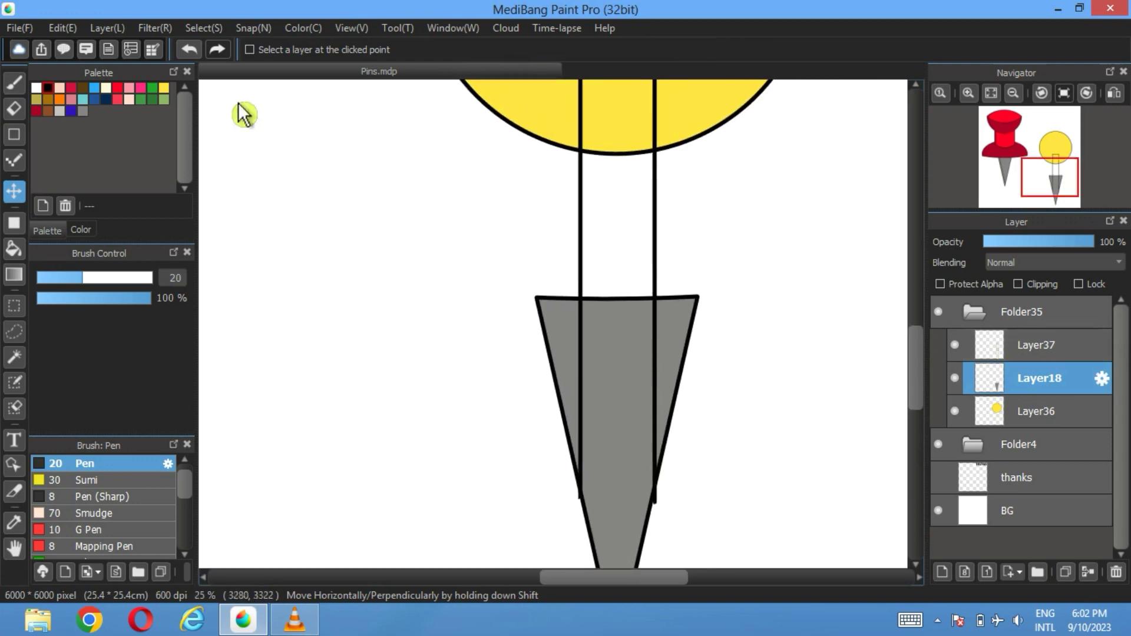
click(14, 110)
drag(598, 303, 612, 303)
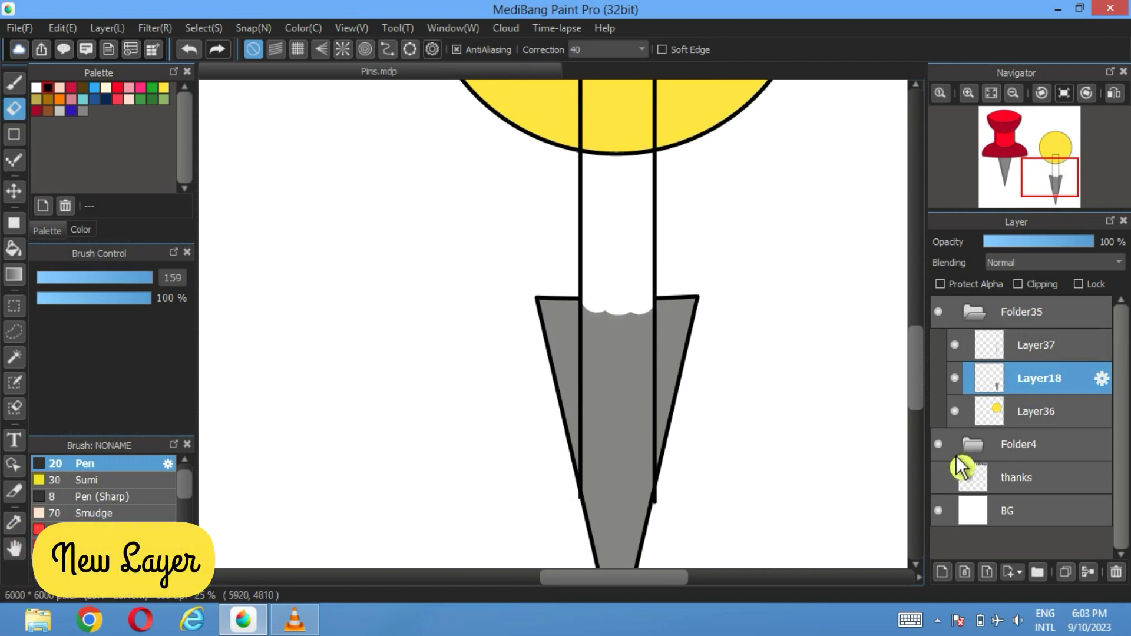
Fill the needle's shaft and tip with grey on a new layer above the spike copy, and hide the spike copy
click(942, 572)
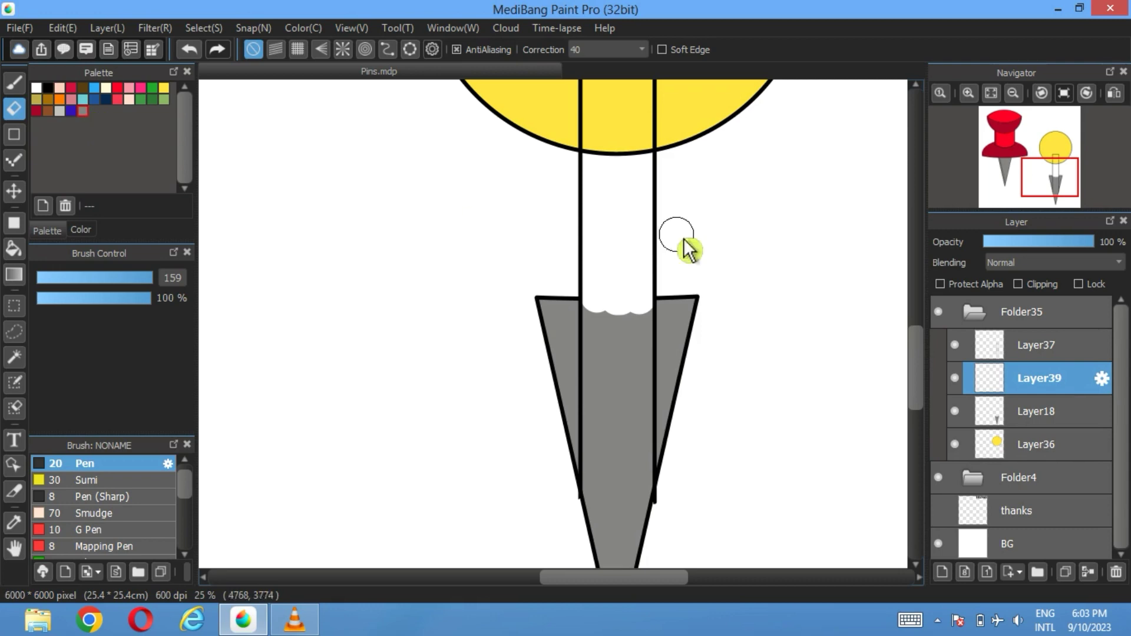
click(14, 248)
click(628, 251)
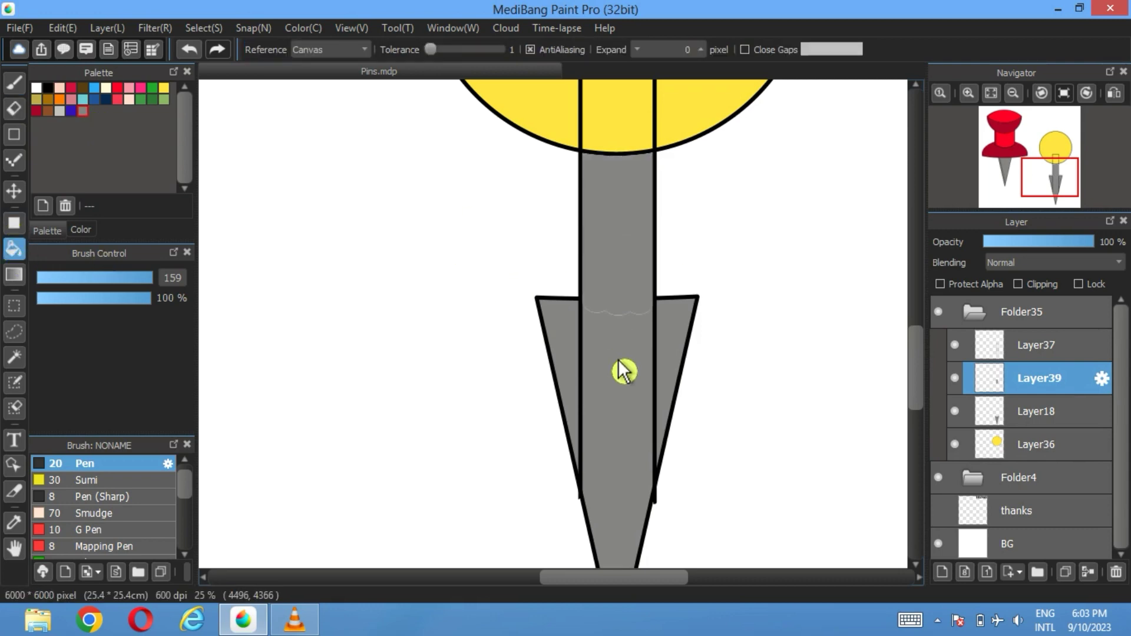
click(955, 411)
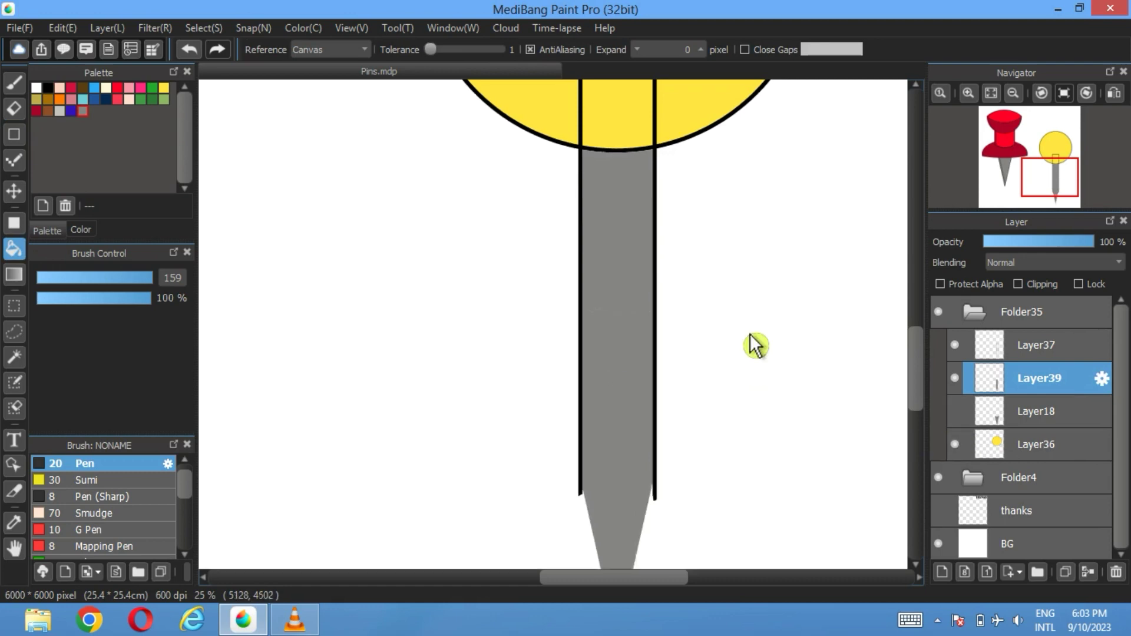
Paint over the faint wavy seam across the needle's shaft with the grey Pen brush
scroll(760, 300, down, 2)
scroll(760, 300, up, 2)
scroll(760, 300, up, 2)
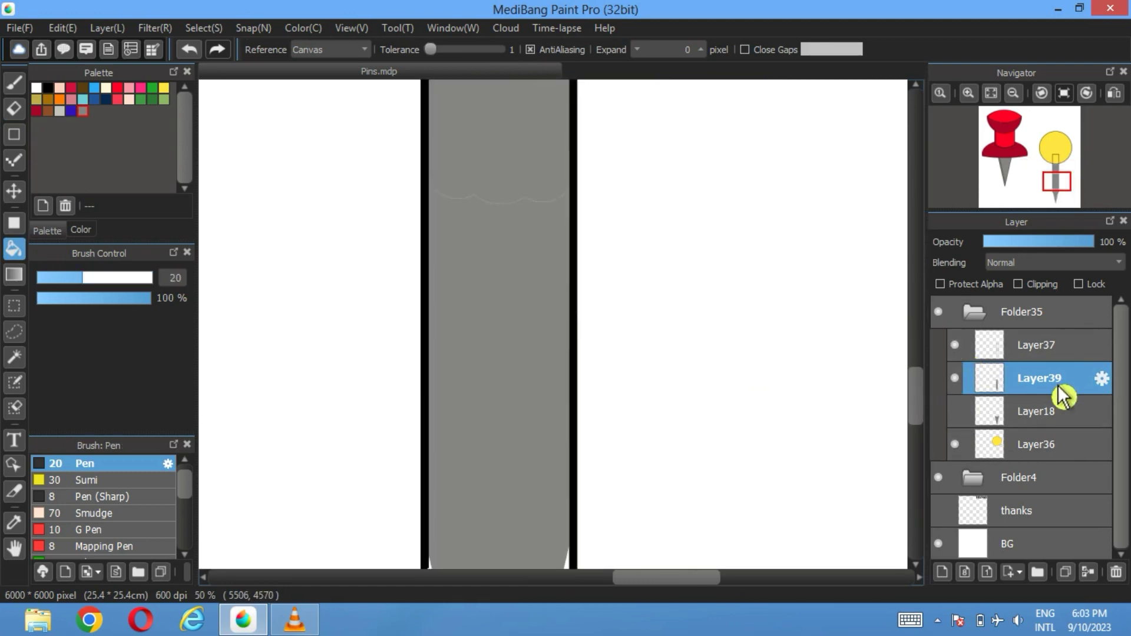
scroll(530, 264, up, 2)
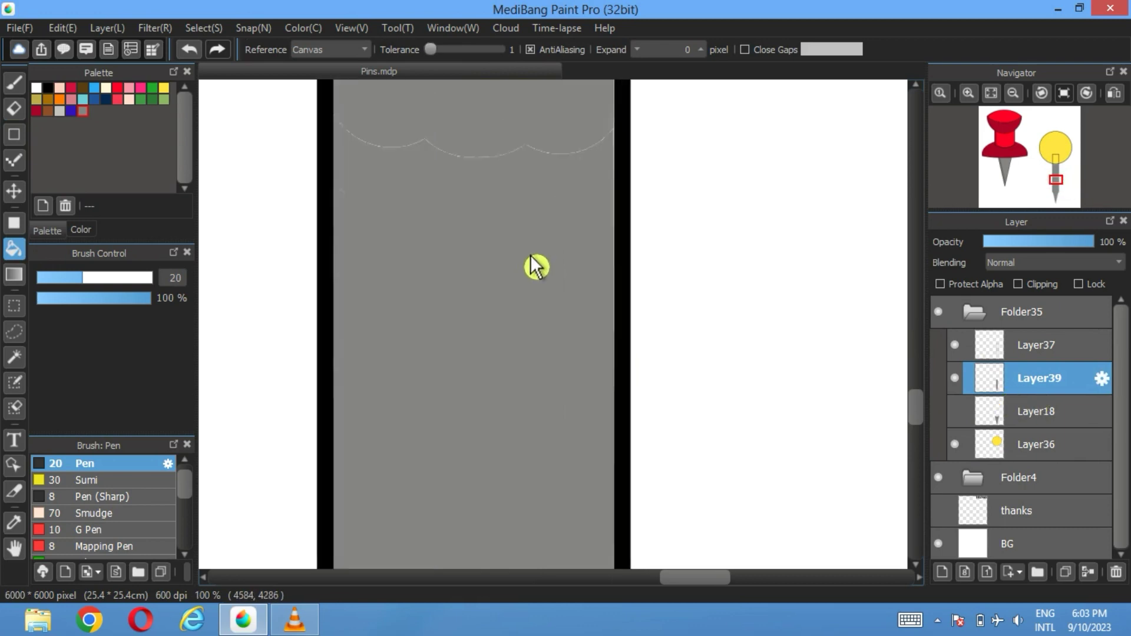
scroll(513, 307, up, 2)
click(14, 108)
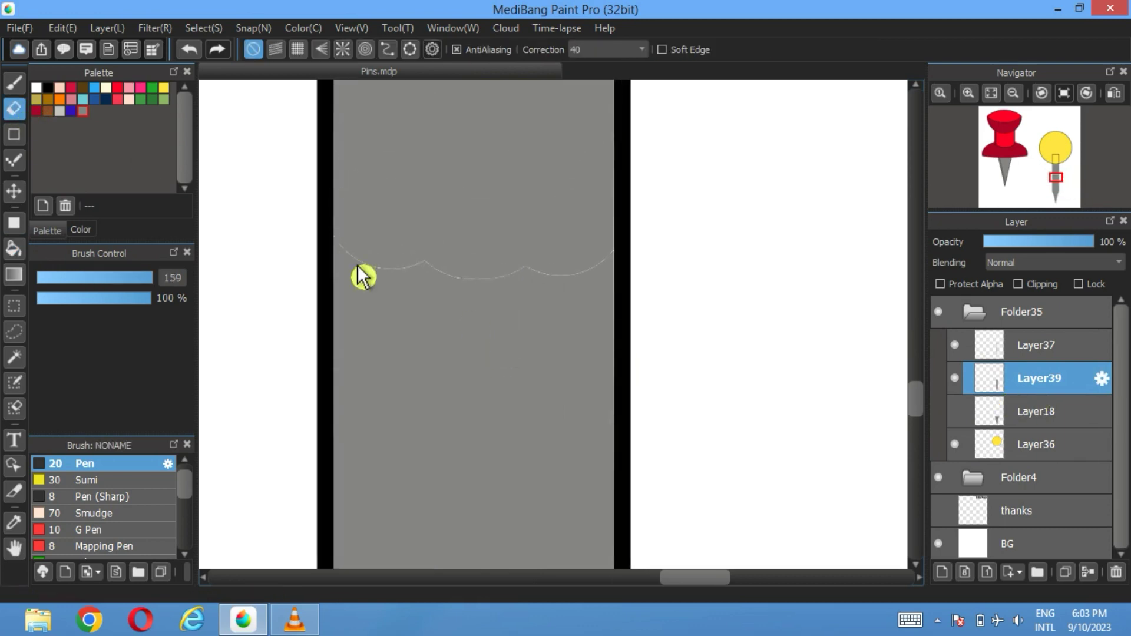
click(14, 83)
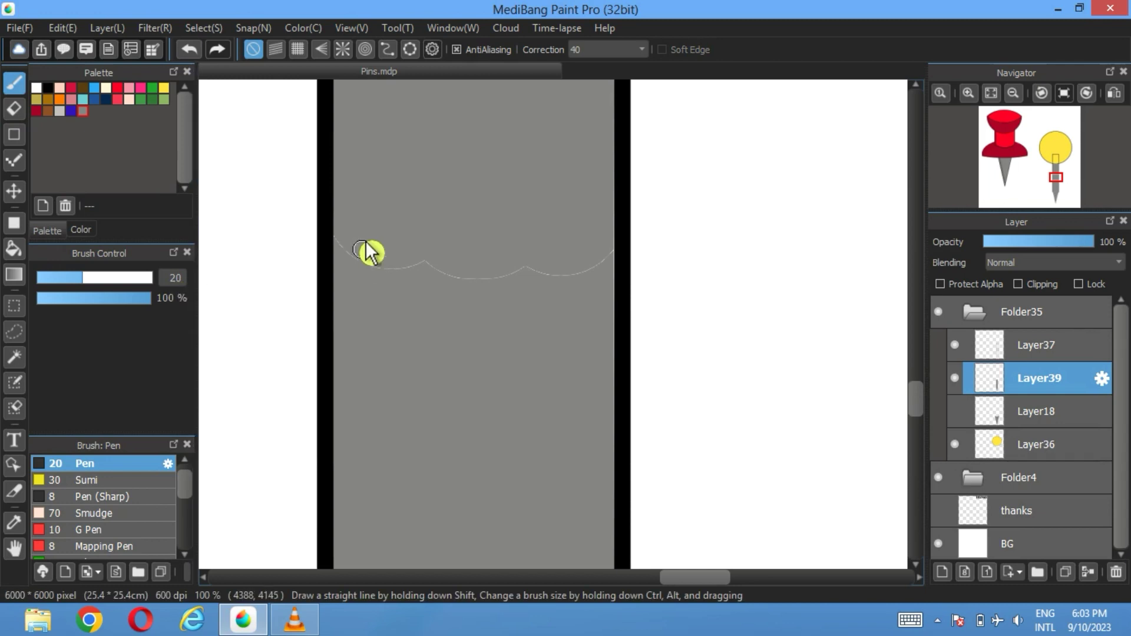
mouse_move(347, 241)
mouse_down()
mouse_move(403, 273)
mouse_move(453, 265)
mouse_move(436, 270)
mouse_move(465, 278)
mouse_move(566, 277)
mouse_move(618, 266)
mouse_up()
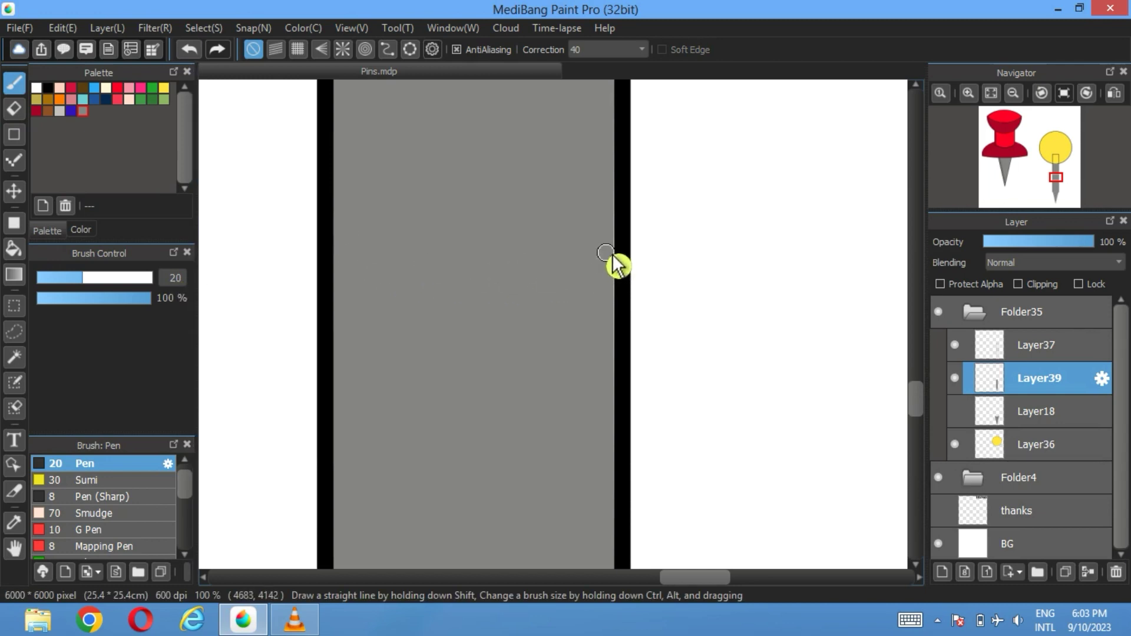
Hide the rectangle outline, cut away the grey paint spilling past the shaft's right edge with a rectangular selection, and deselect
click(956, 346)
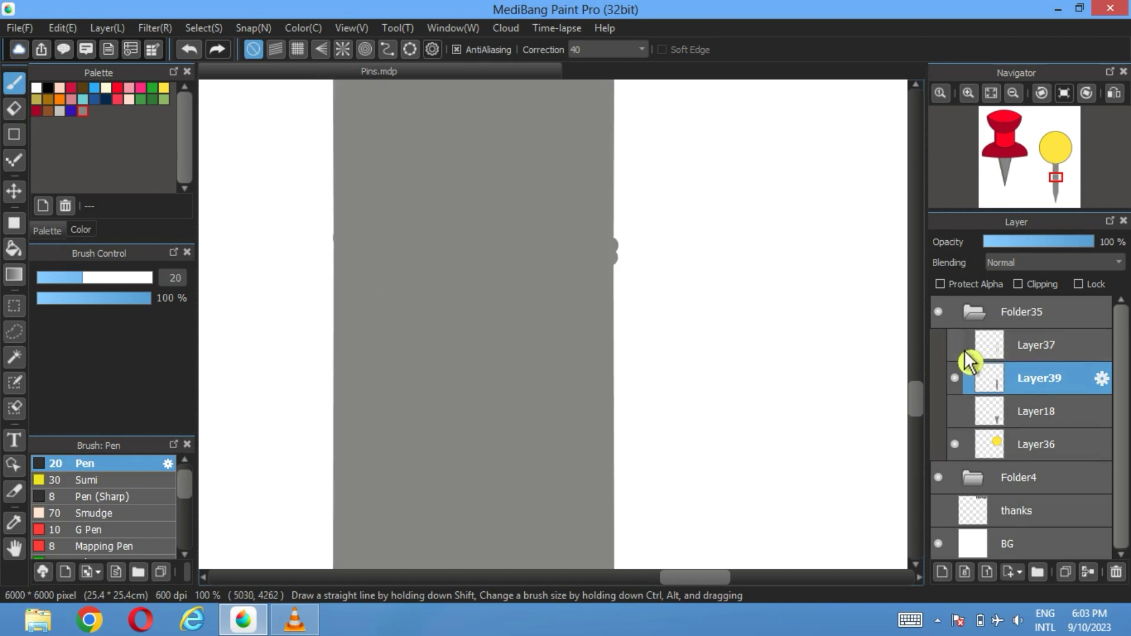
click(25, 306)
drag(662, 170, 619, 321)
click(62, 28)
click(86, 95)
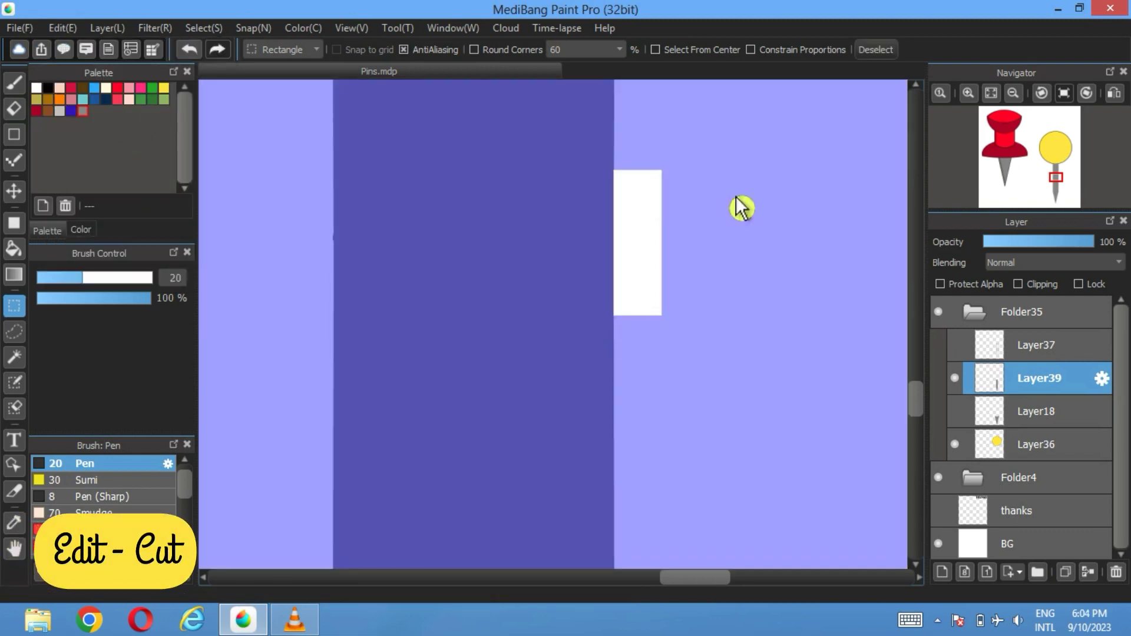
click(883, 50)
Delete the hidden spike copy layer and the hidden rectangle outline layer
click(1051, 420)
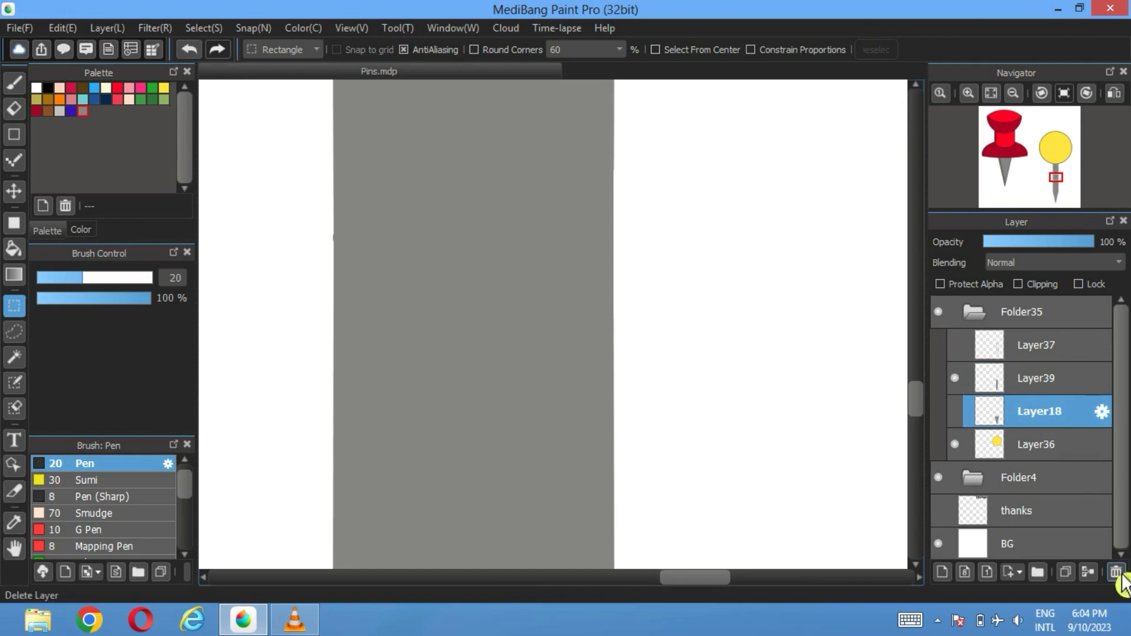
click(1116, 572)
click(1028, 351)
click(1116, 572)
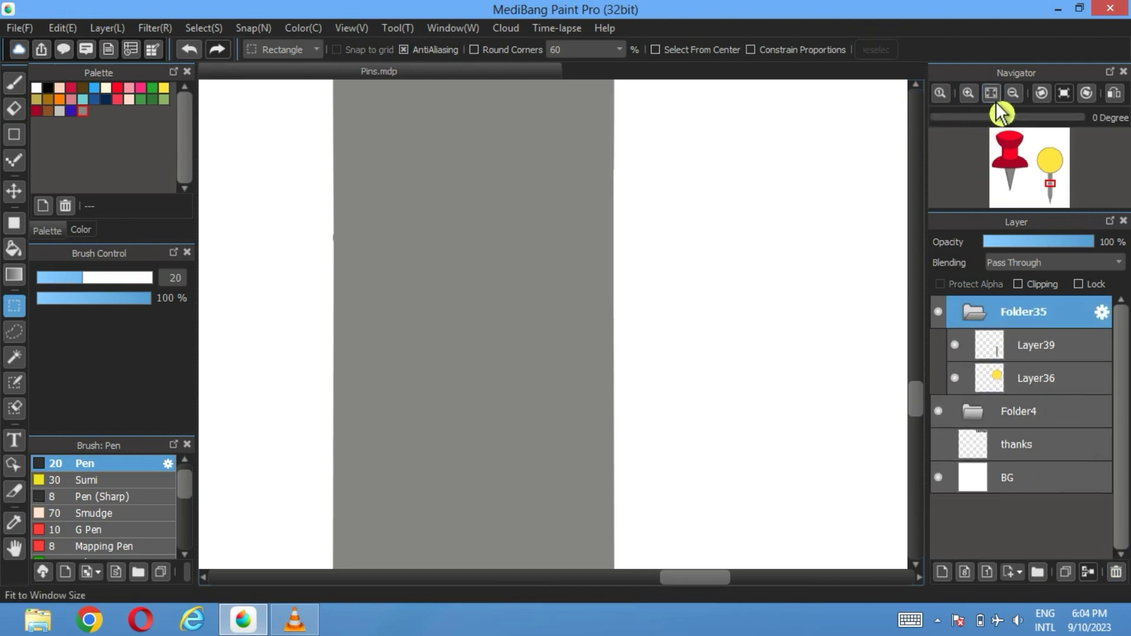
Hide the yellow head layer and select the grey needle's outer contour on its own layer with the Magic Wand
click(993, 94)
click(1047, 343)
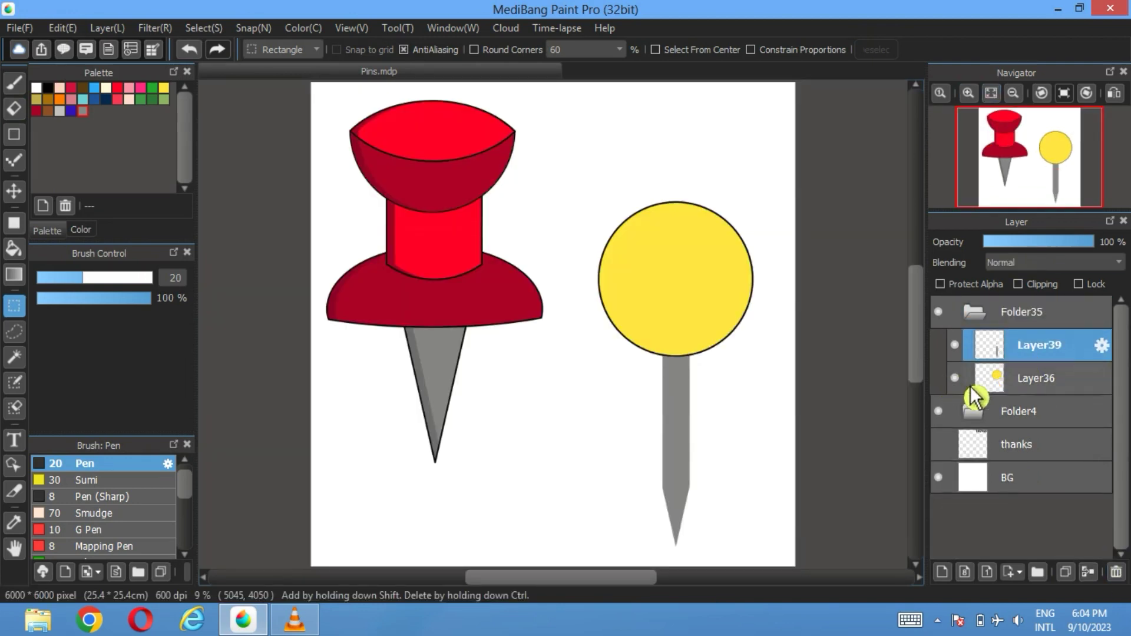
click(954, 378)
click(17, 359)
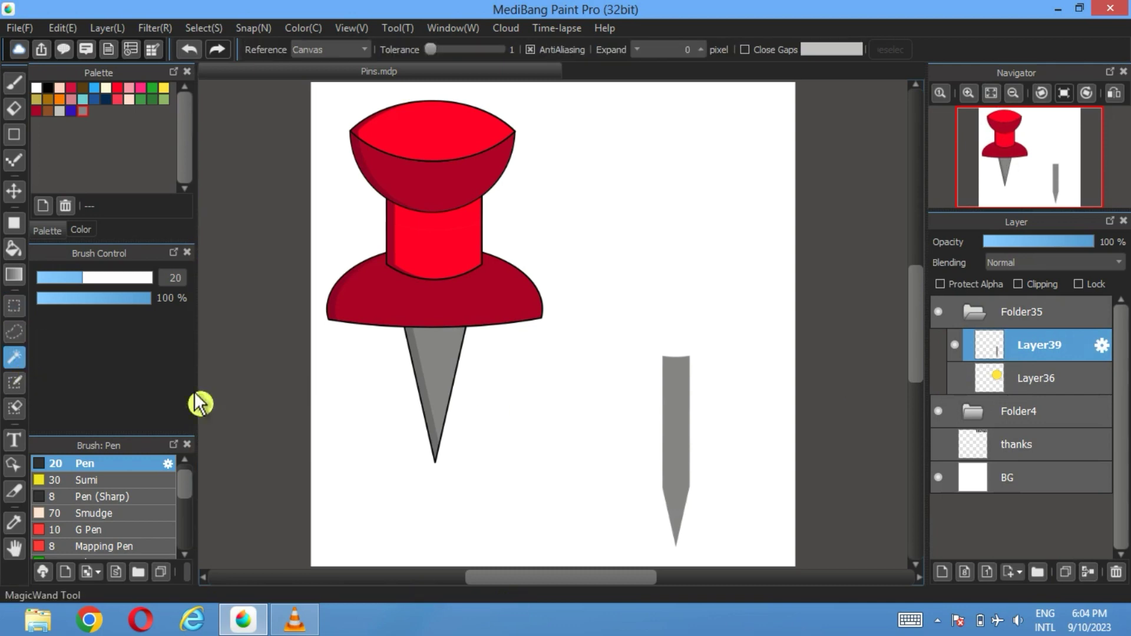
click(691, 436)
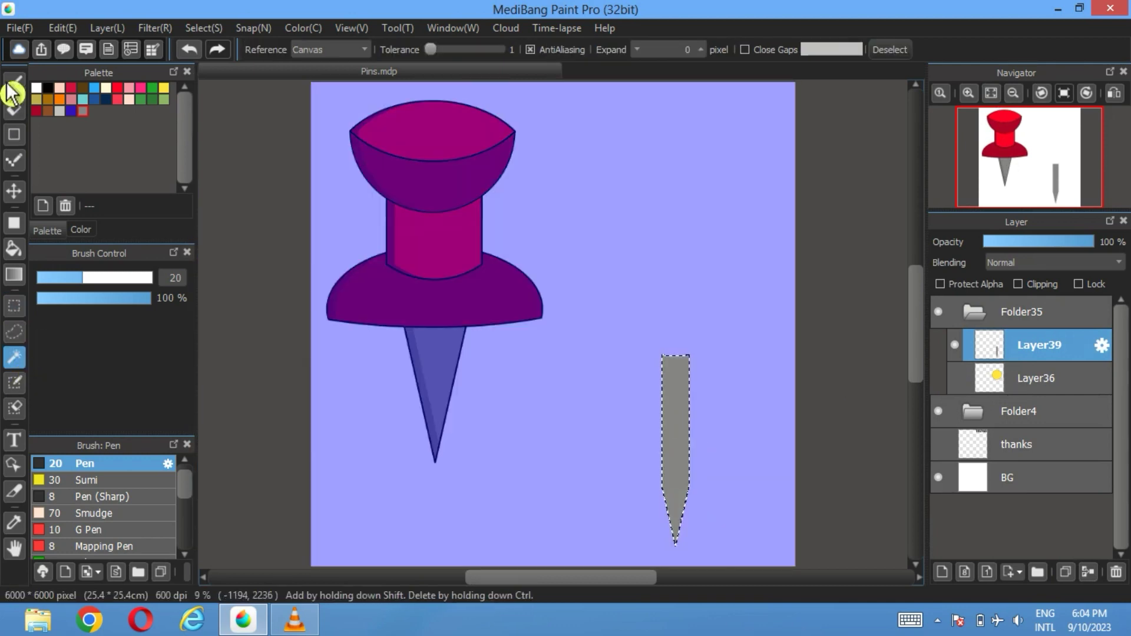
Draw a 20-pixel black border on the boundary of the needle selection, deselect, and show the yellow head layer again
click(201, 30)
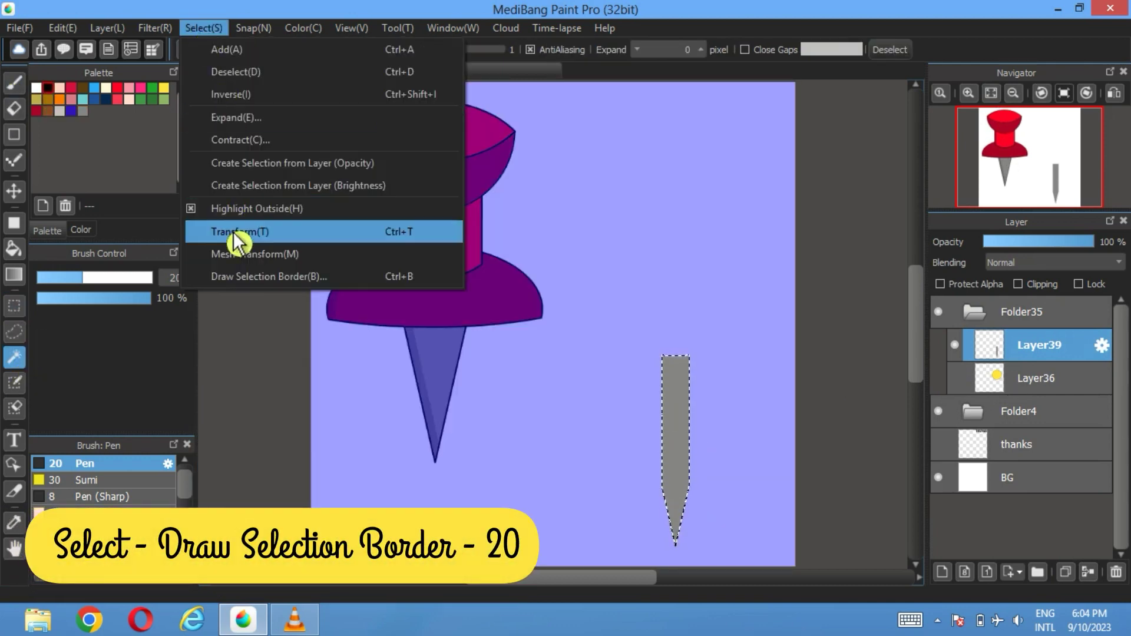
click(244, 295)
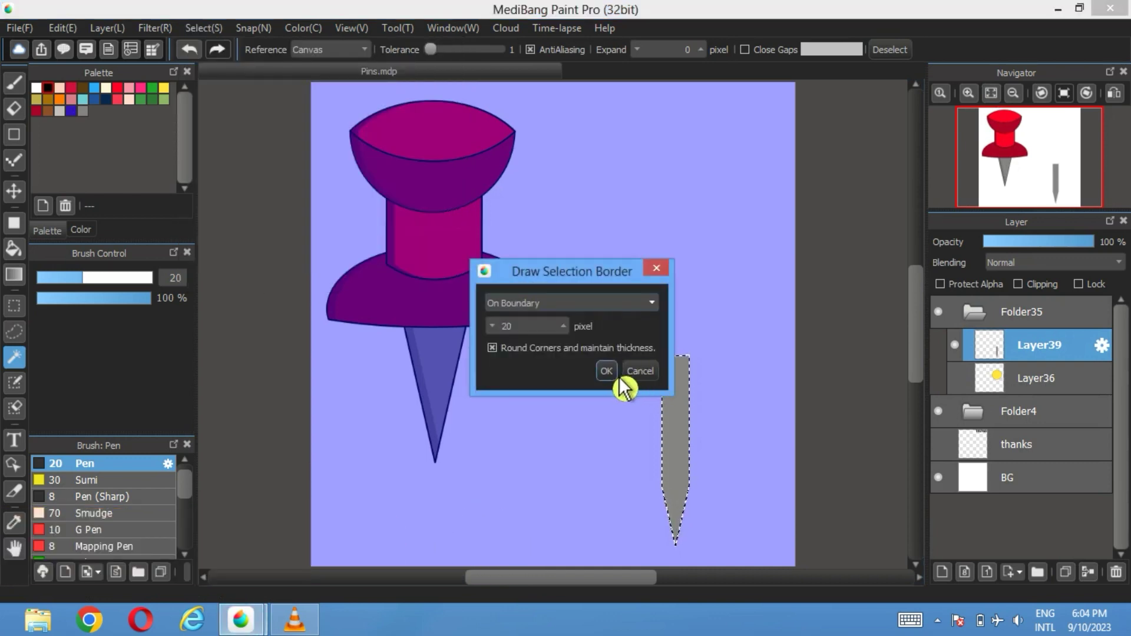
click(620, 380)
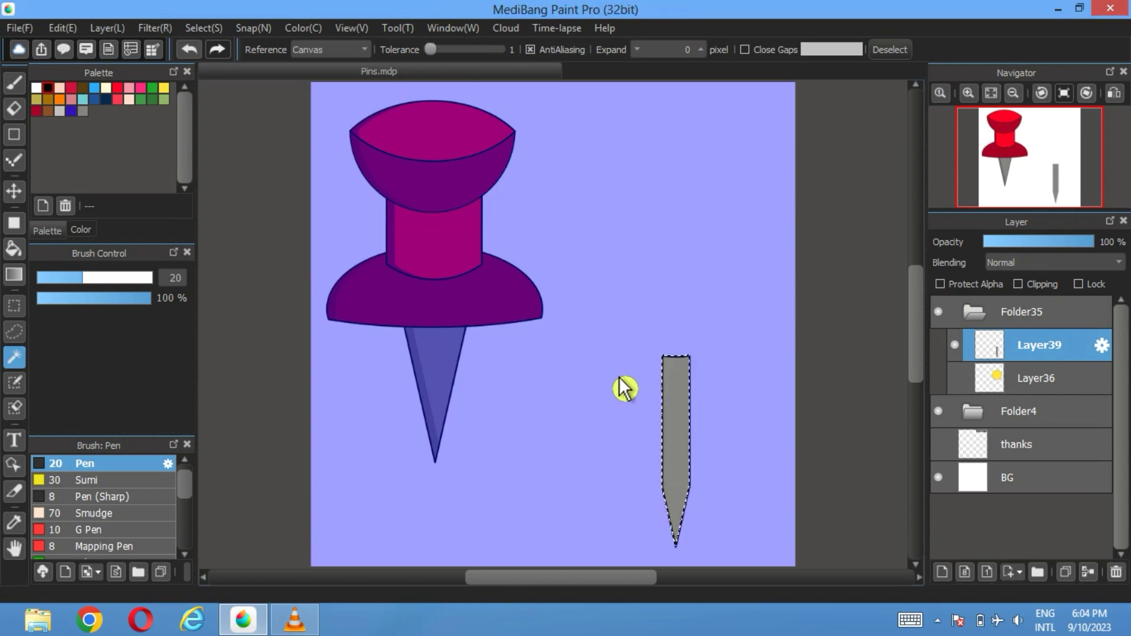
click(892, 50)
click(956, 379)
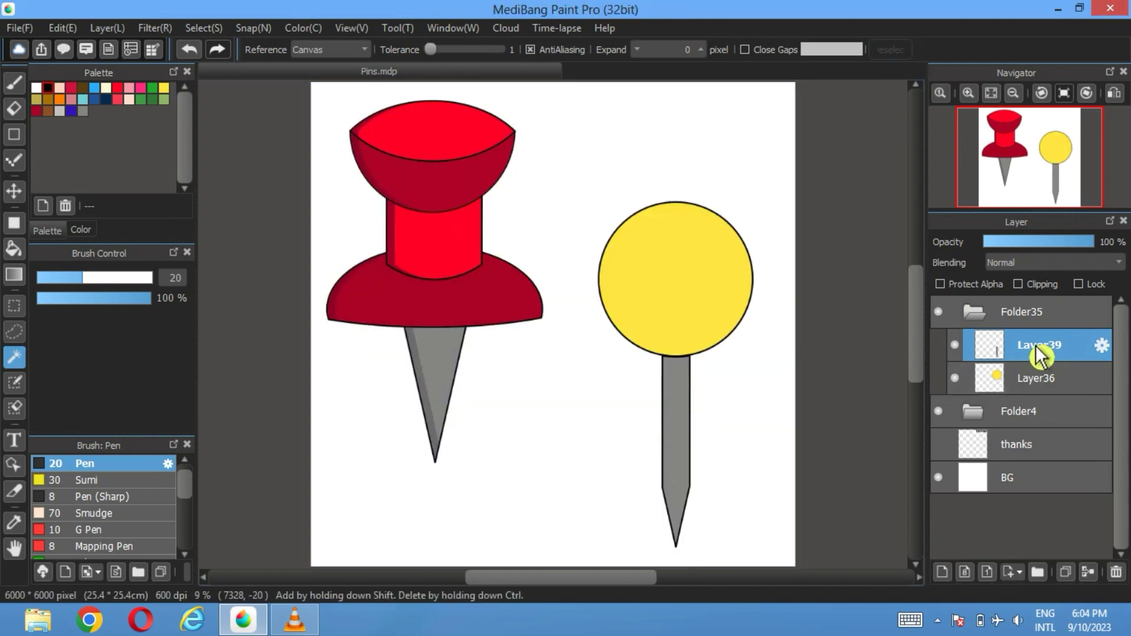
Place the head layer above the needle layer and move the needle up so its upper end tucks behind the yellow head
click(14, 192)
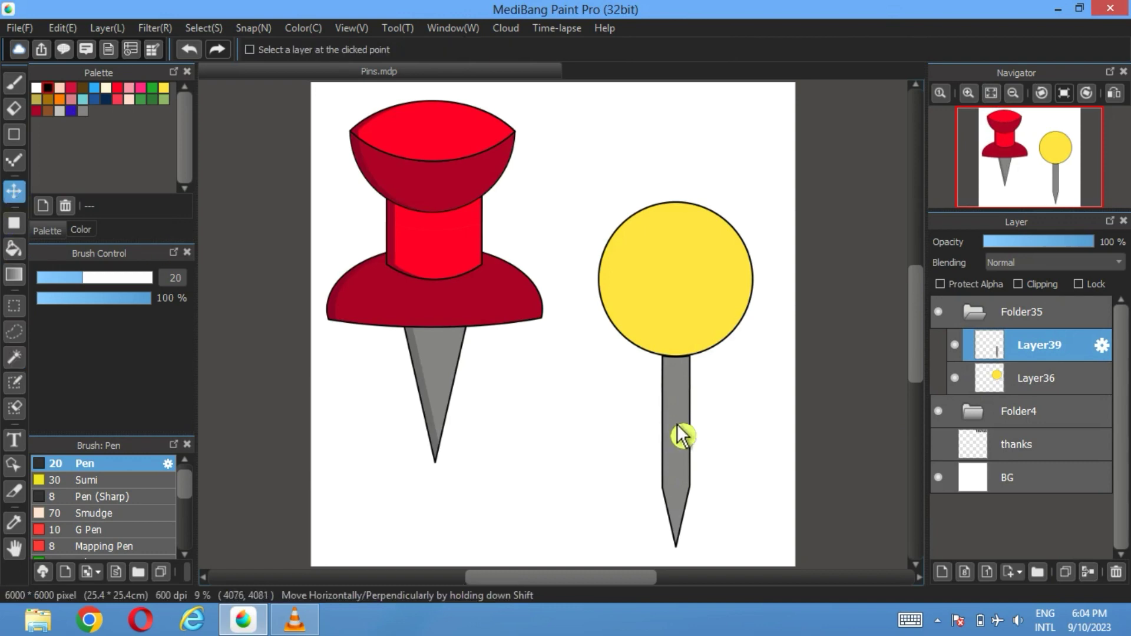
drag(678, 425, 678, 410)
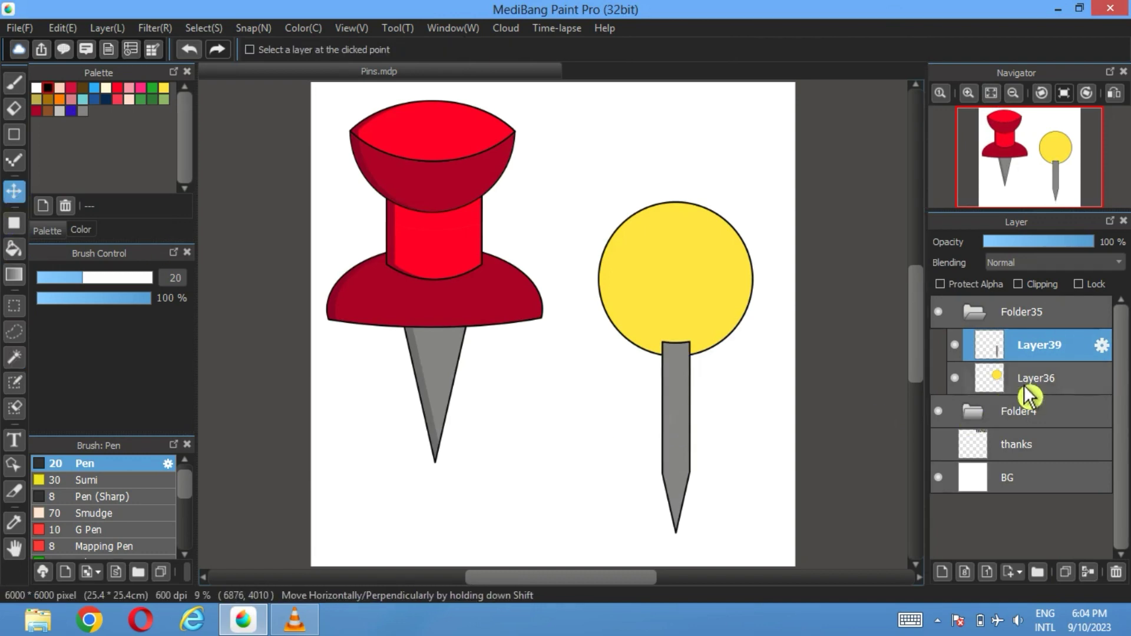
drag(1030, 382, 1037, 351)
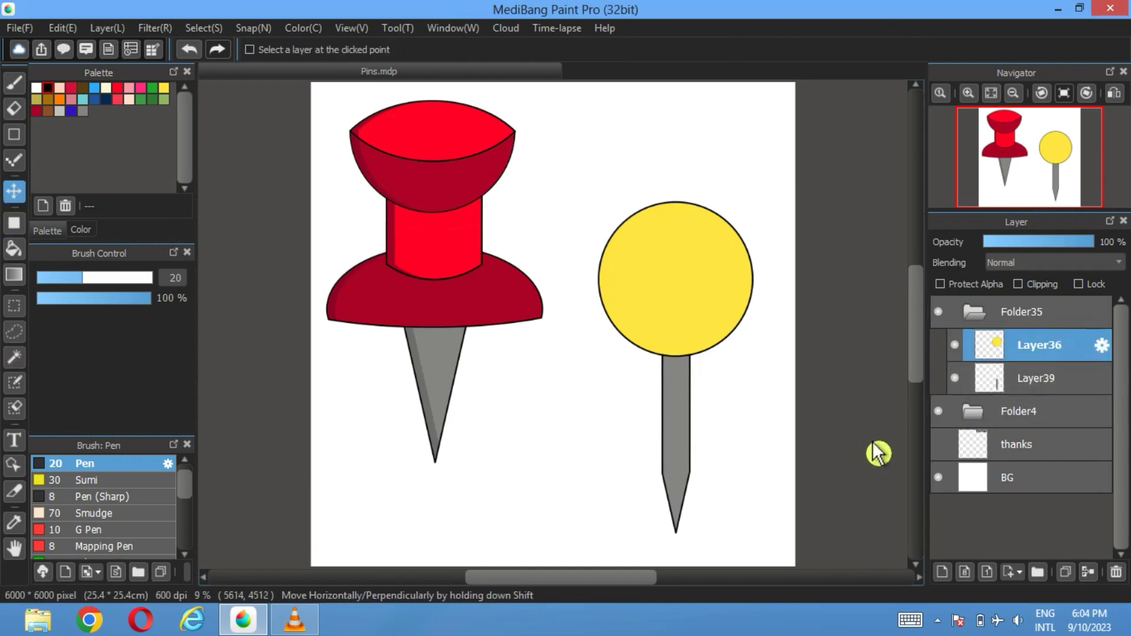
click(1042, 386)
drag(684, 436, 686, 414)
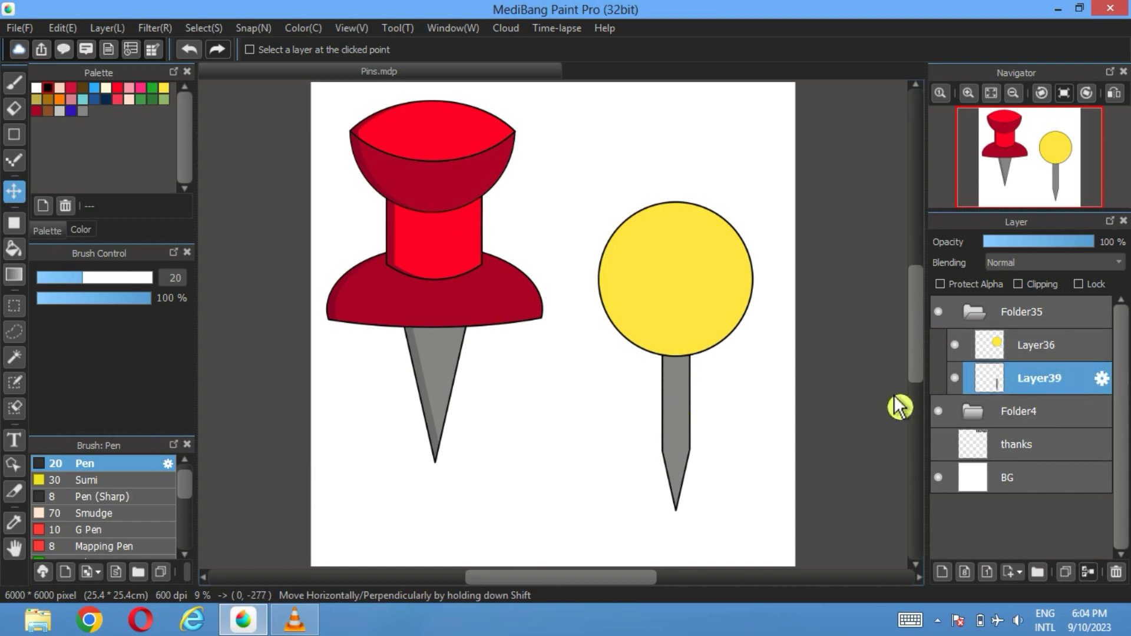
Move the whole yellow pin folder straight down by about 287 pixels
click(1022, 312)
click(973, 312)
drag(690, 293, 692, 325)
click(975, 314)
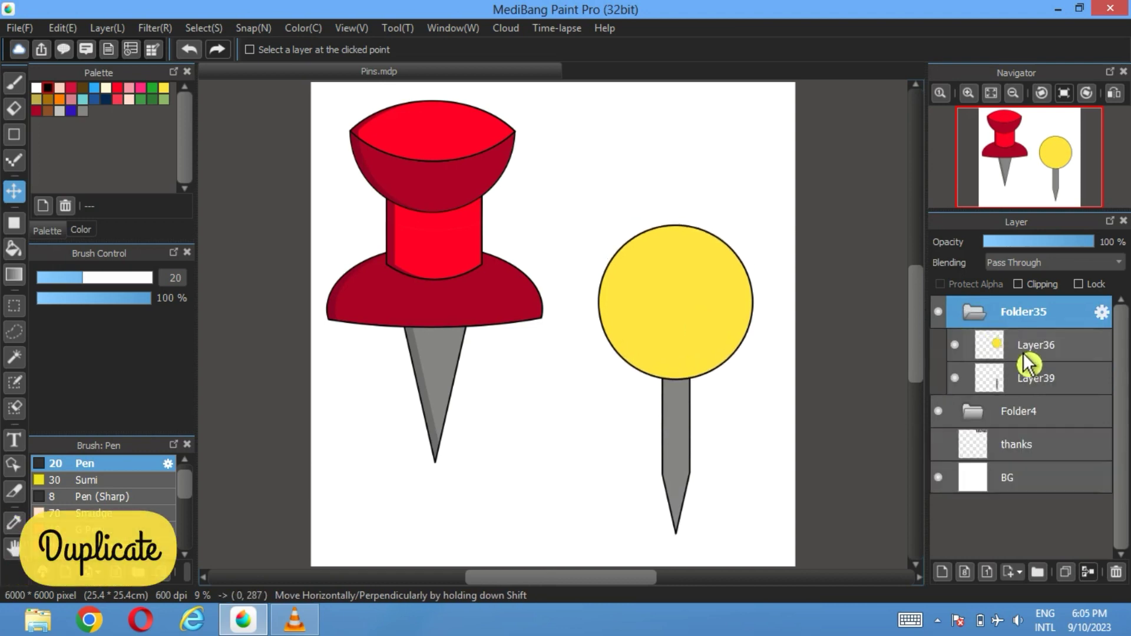
Duplicate the yellow pin folder and shift the copy about 113 pixels horizontally to the right
click(975, 313)
click(1072, 574)
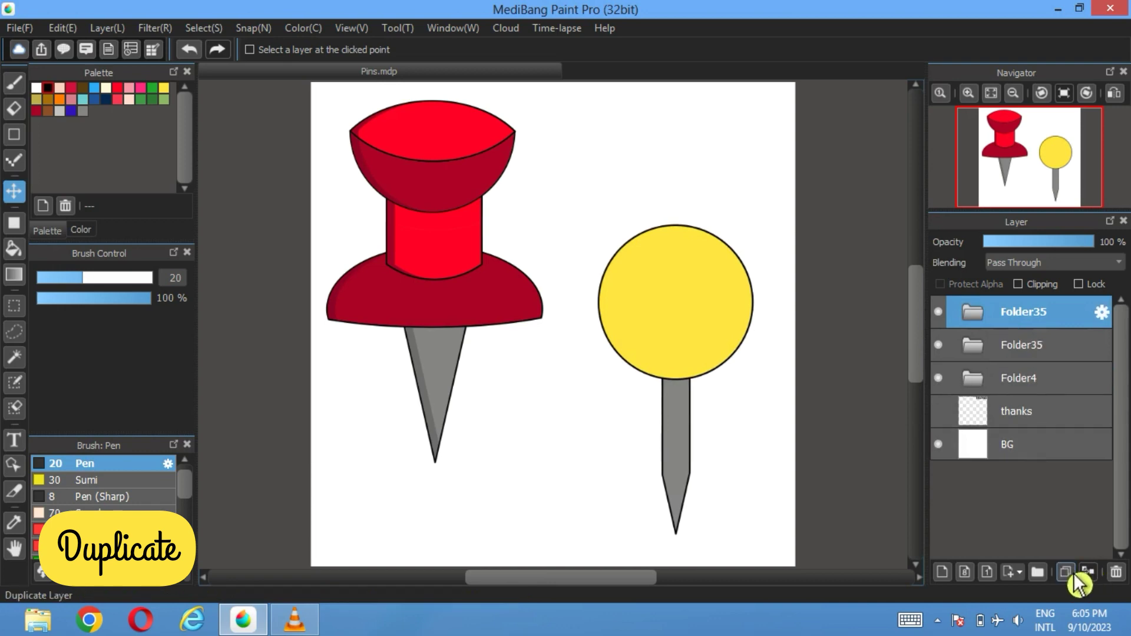
drag(708, 288, 714, 299)
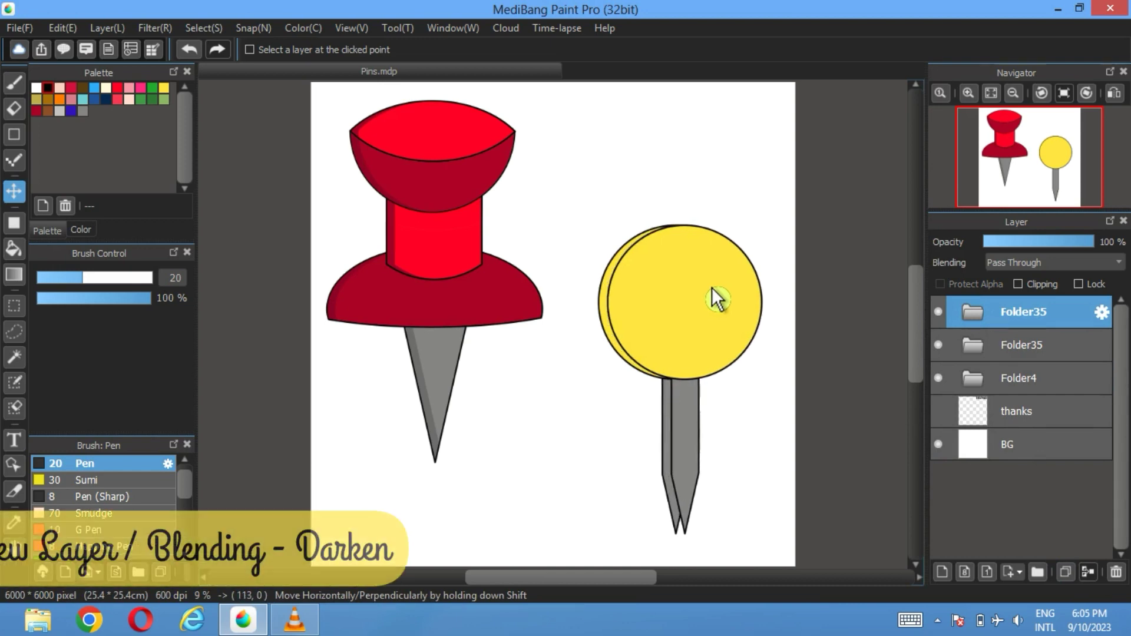
Add a new layer with Darken blending above the folders and fill the crescent on the yellow head's left edge with grey
click(950, 581)
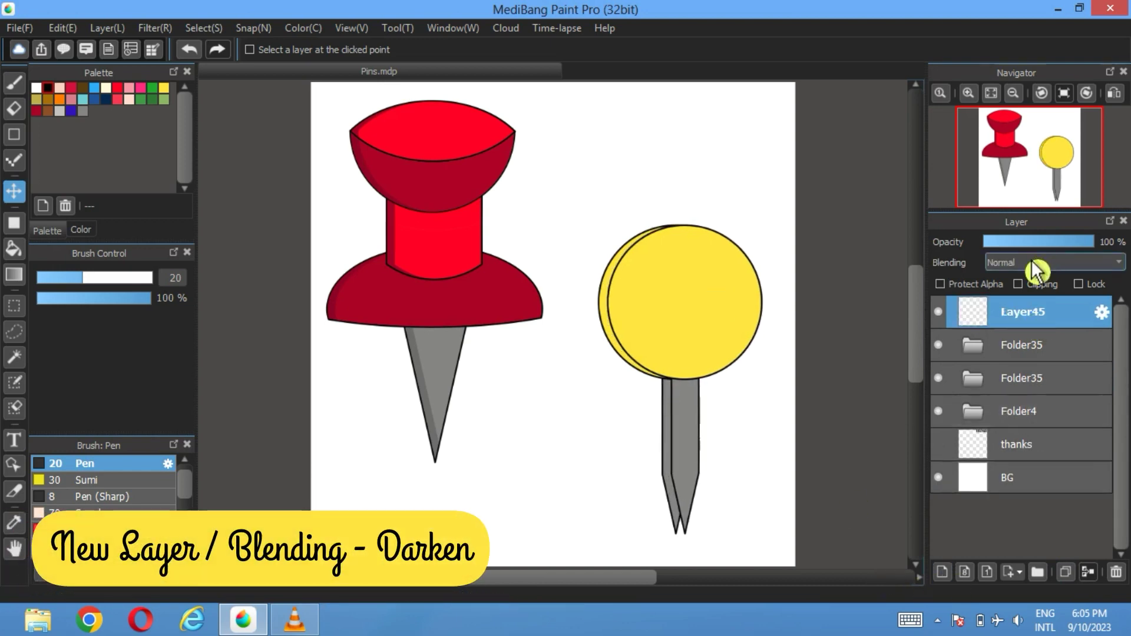
click(1043, 262)
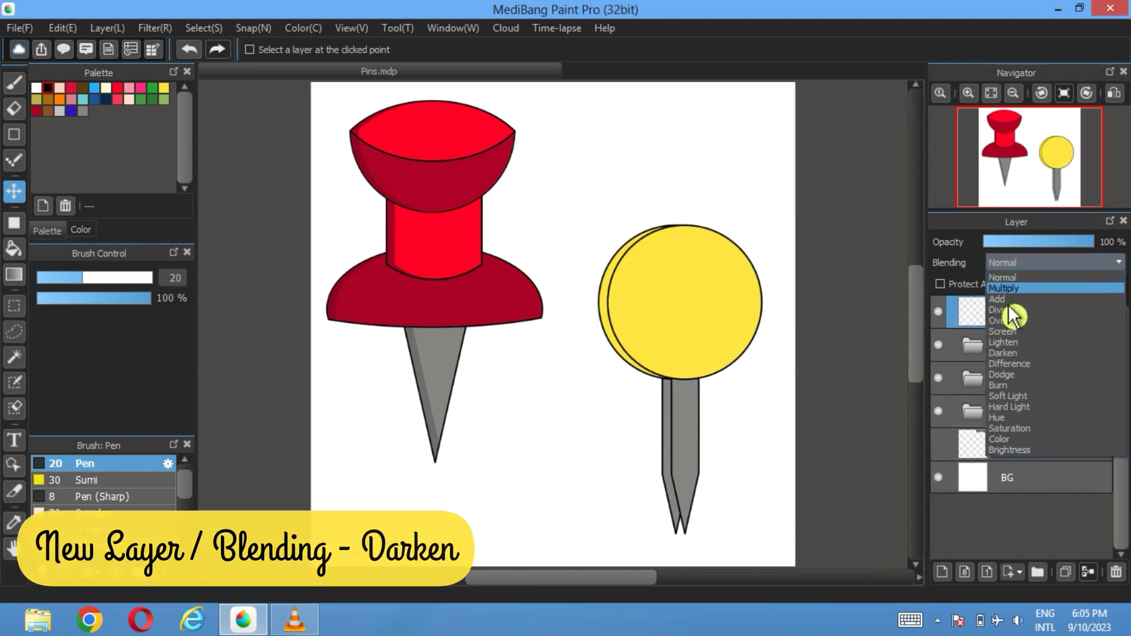
click(1008, 353)
click(84, 112)
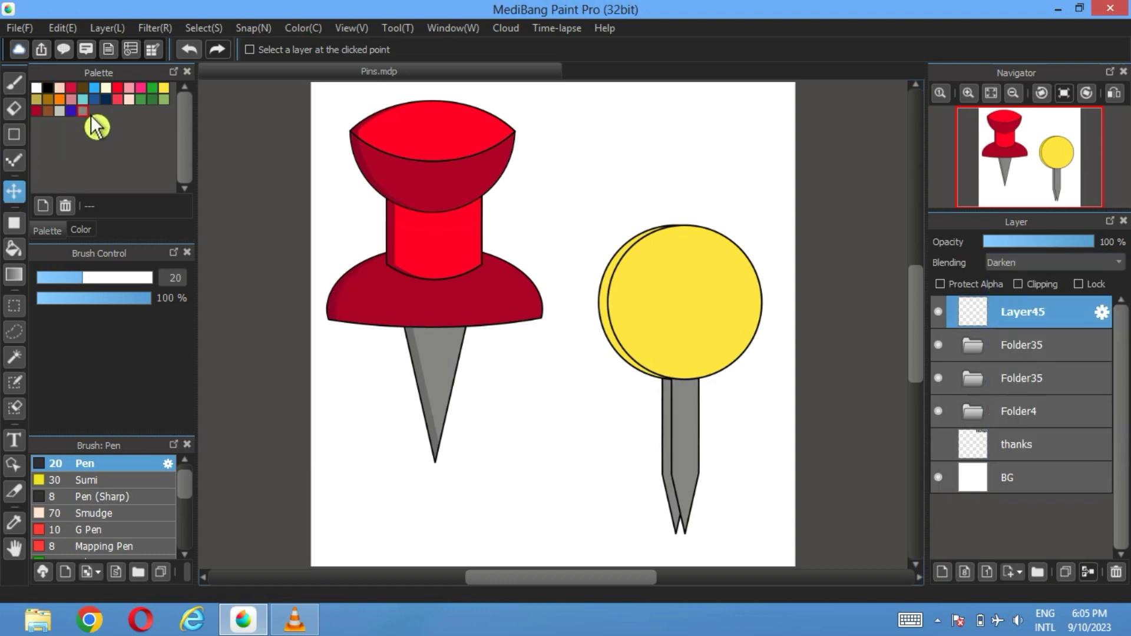
click(14, 248)
scroll(542, 300, up, 3)
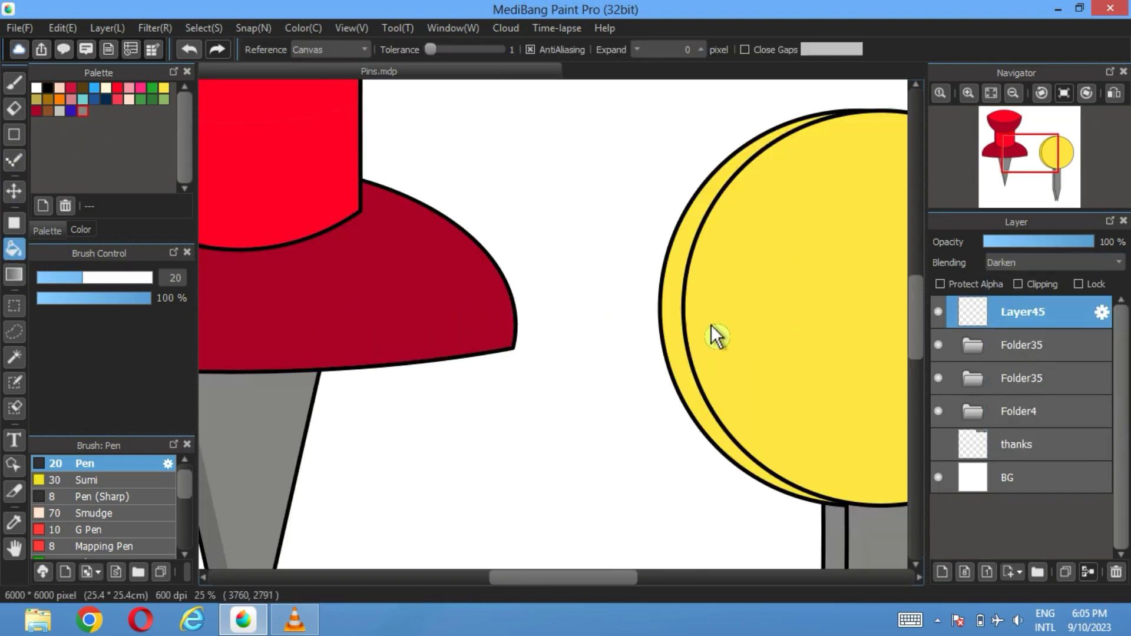
click(685, 302)
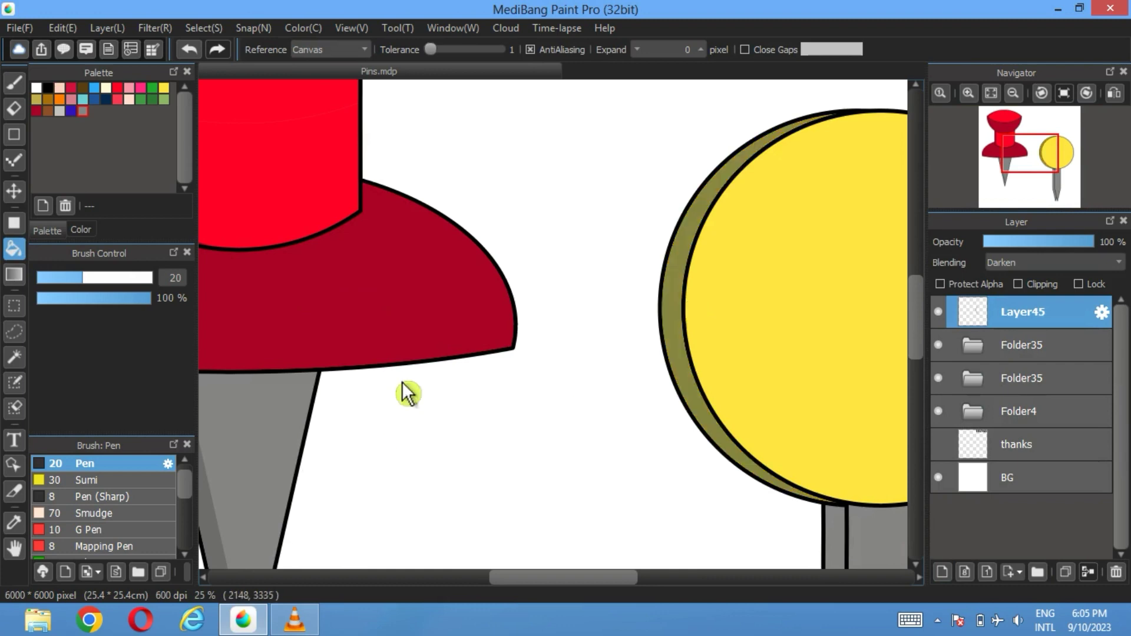
Sample the darker shade from the red pin's spike and fill the strip along the yellow pin needle's left edge with it
scroll(313, 383, down, 3)
scroll(220, 374, left, 2)
click(15, 522)
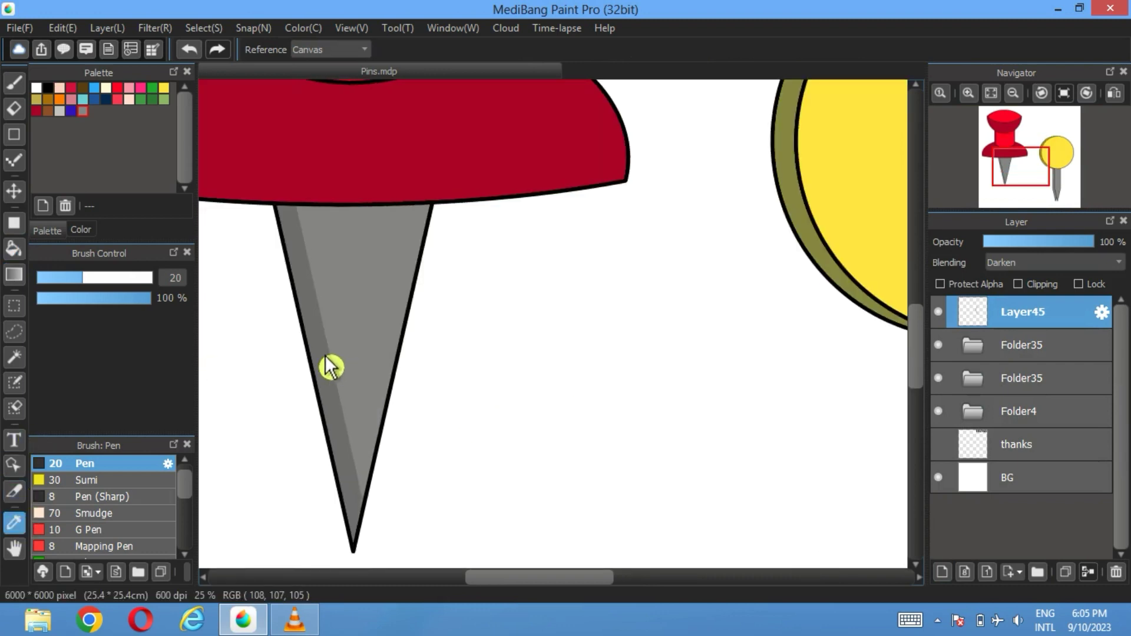
click(14, 248)
drag(740, 429, 433, 264)
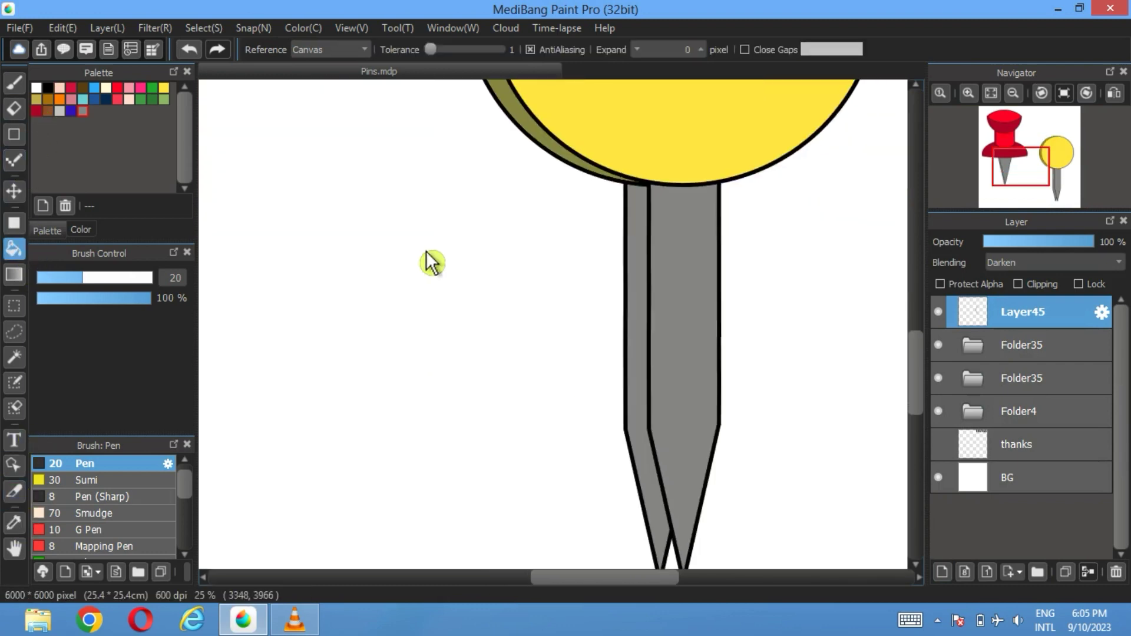
click(642, 310)
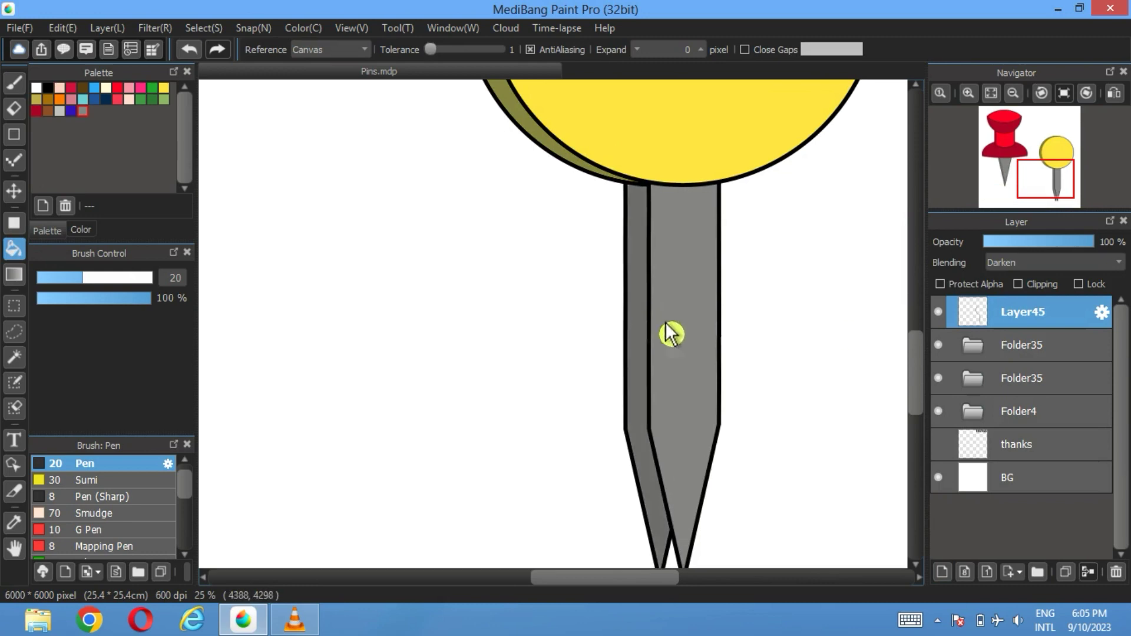
Hide the shifted copy of the yellow pin folder and set the shading layer's opacity to 87%
scroll(684, 259, down, 3)
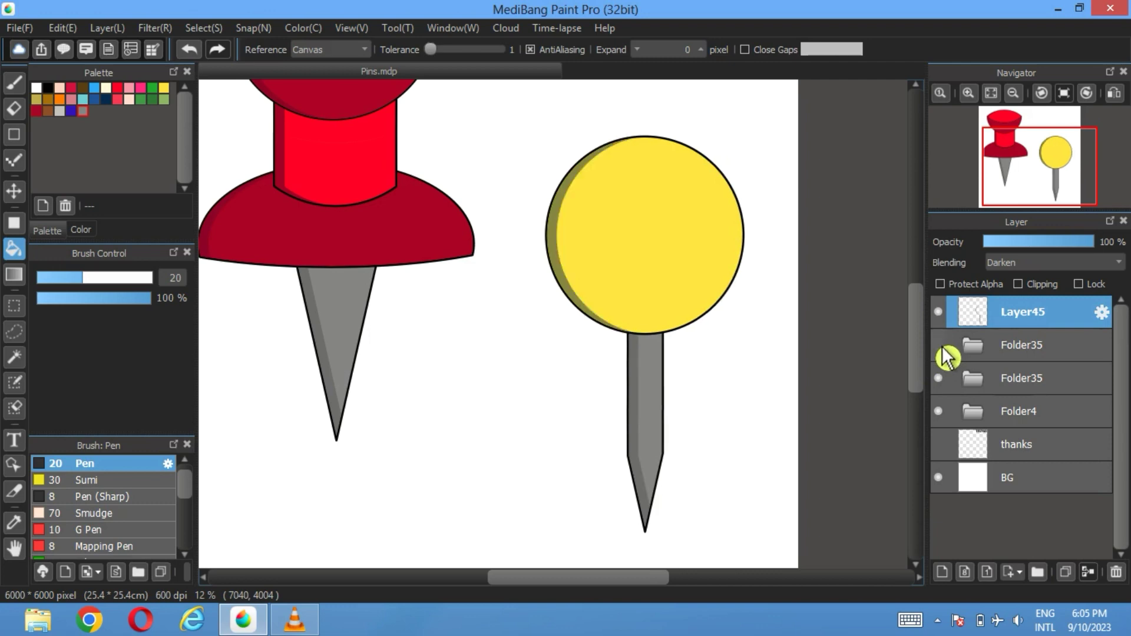
click(940, 346)
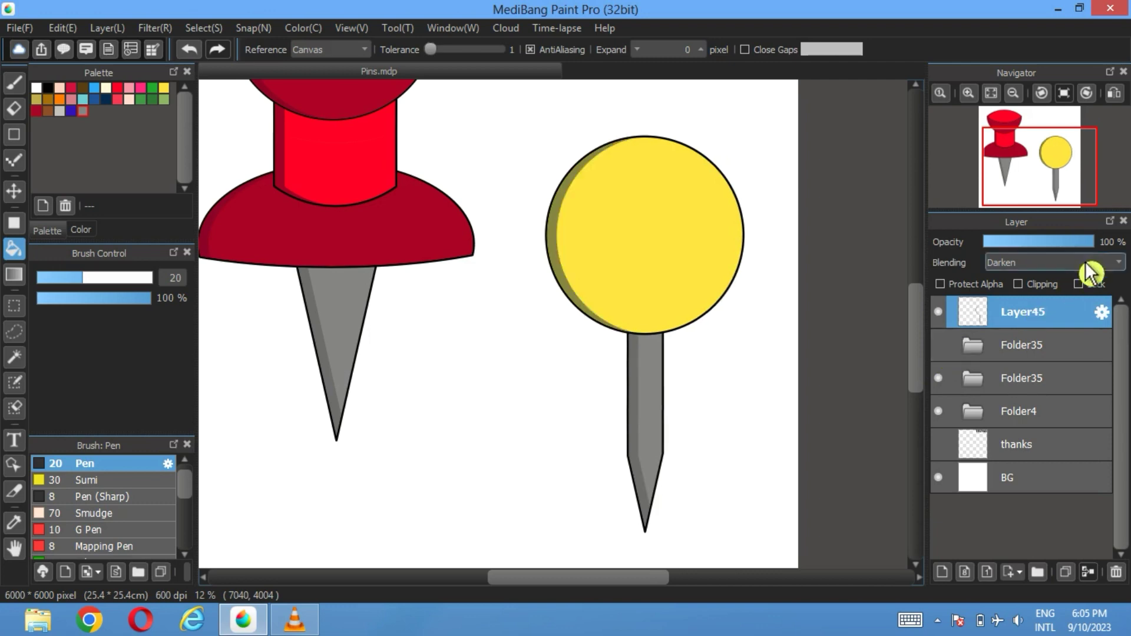
drag(1090, 258, 1090, 258)
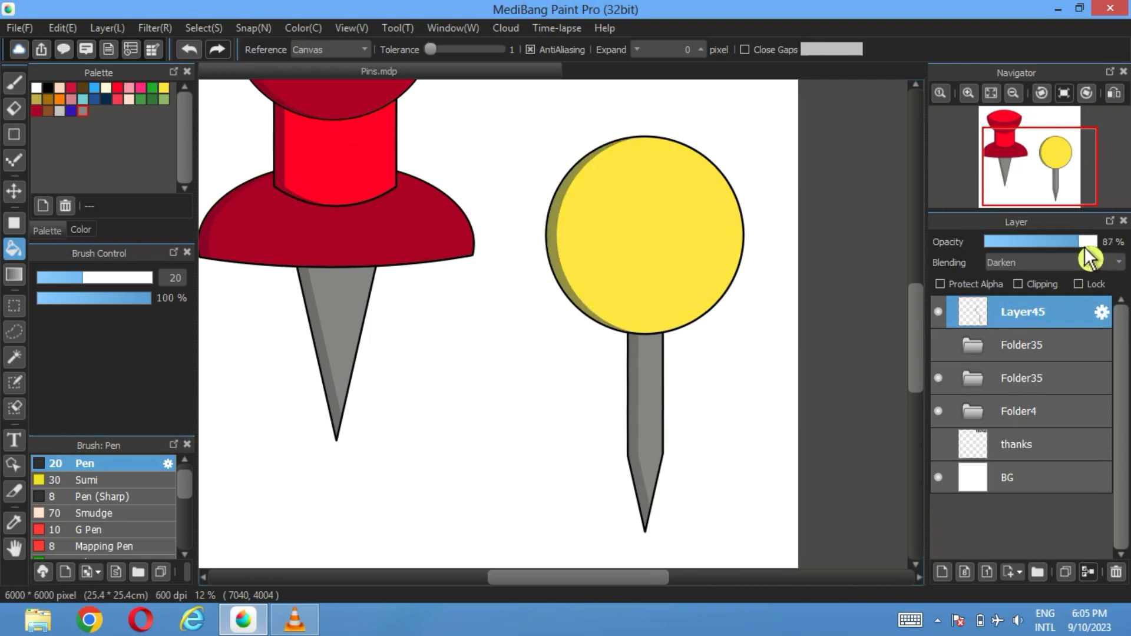
Delete the hidden yellow pin folder copy, move the shading layer into the remaining pin folder, and collapse it
click(1008, 349)
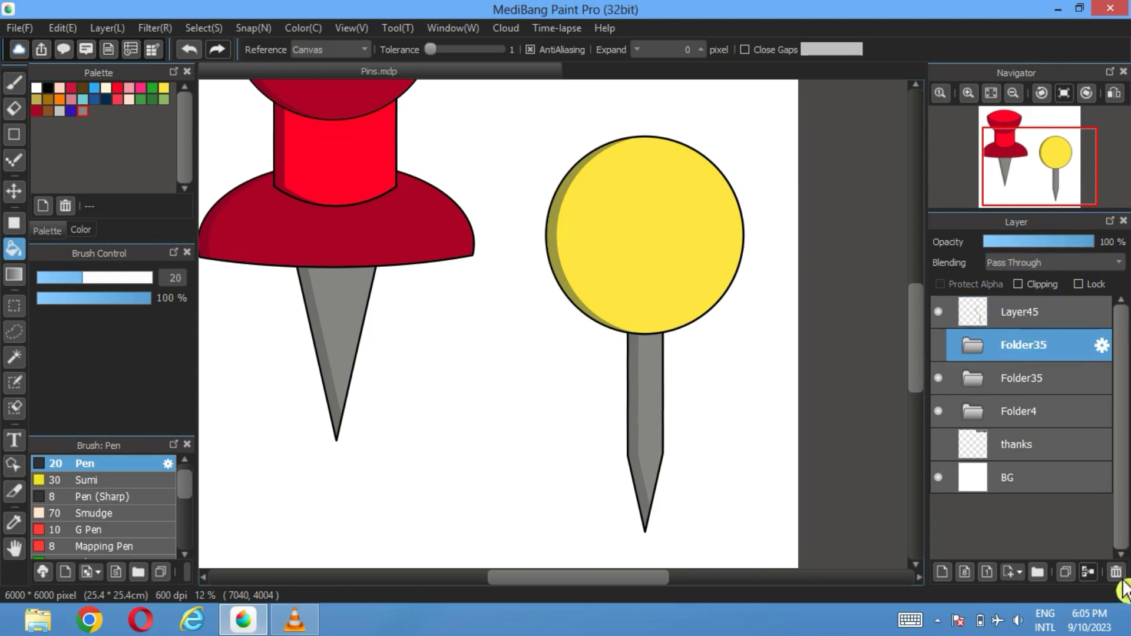
click(1115, 572)
drag(993, 342, 1023, 374)
click(975, 316)
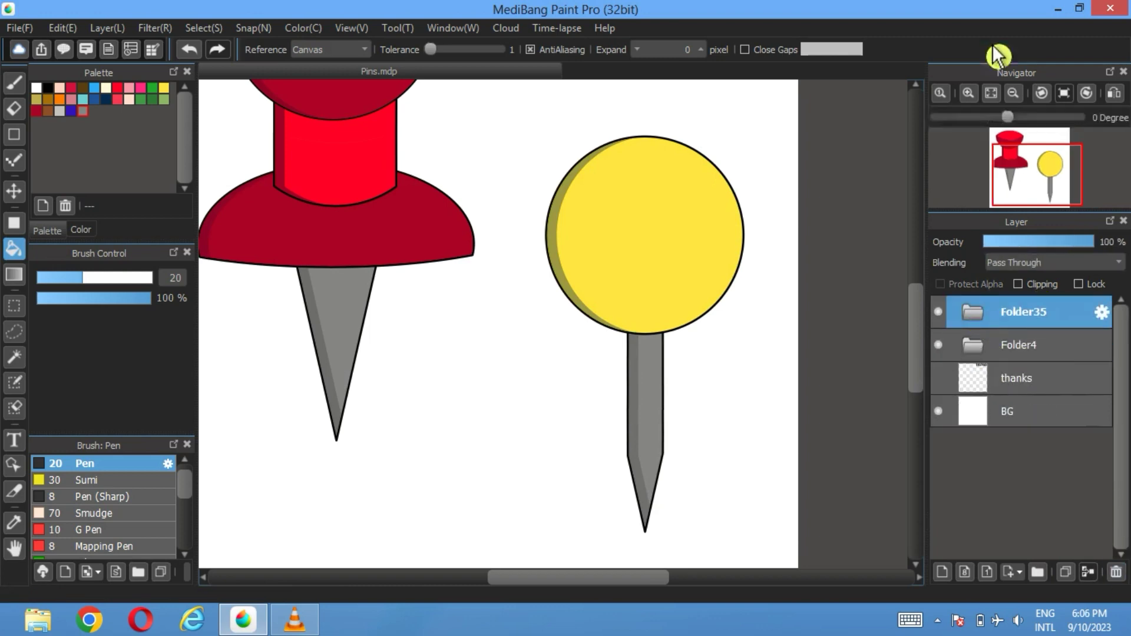
Move the finished yellow pin folder slightly down and to the left on the canvas
click(1005, 97)
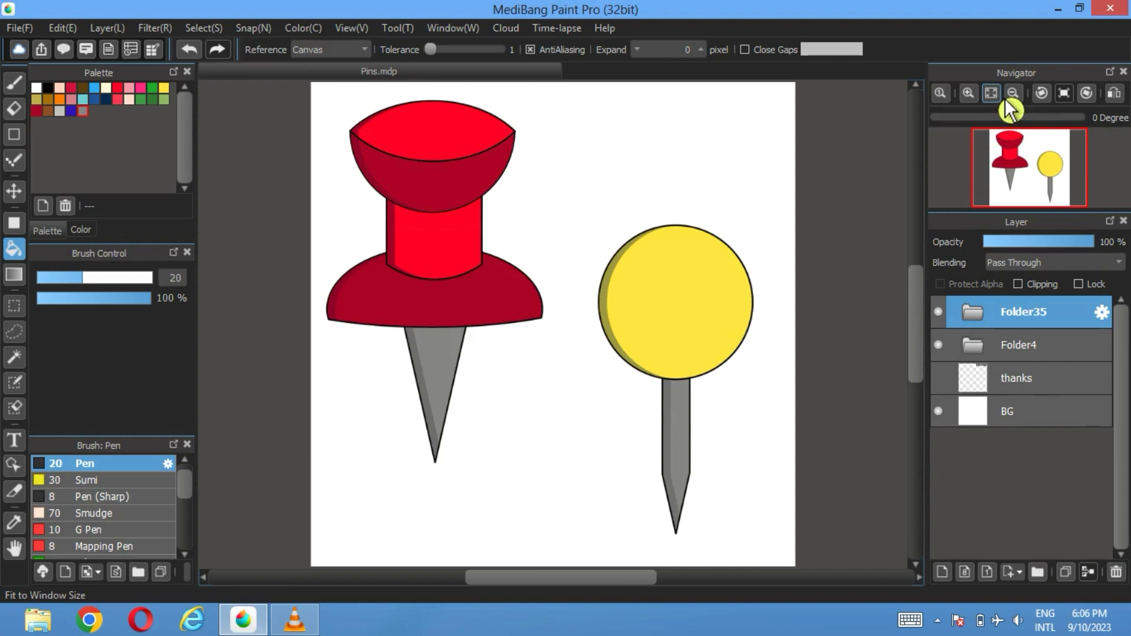
click(14, 192)
drag(671, 303, 674, 327)
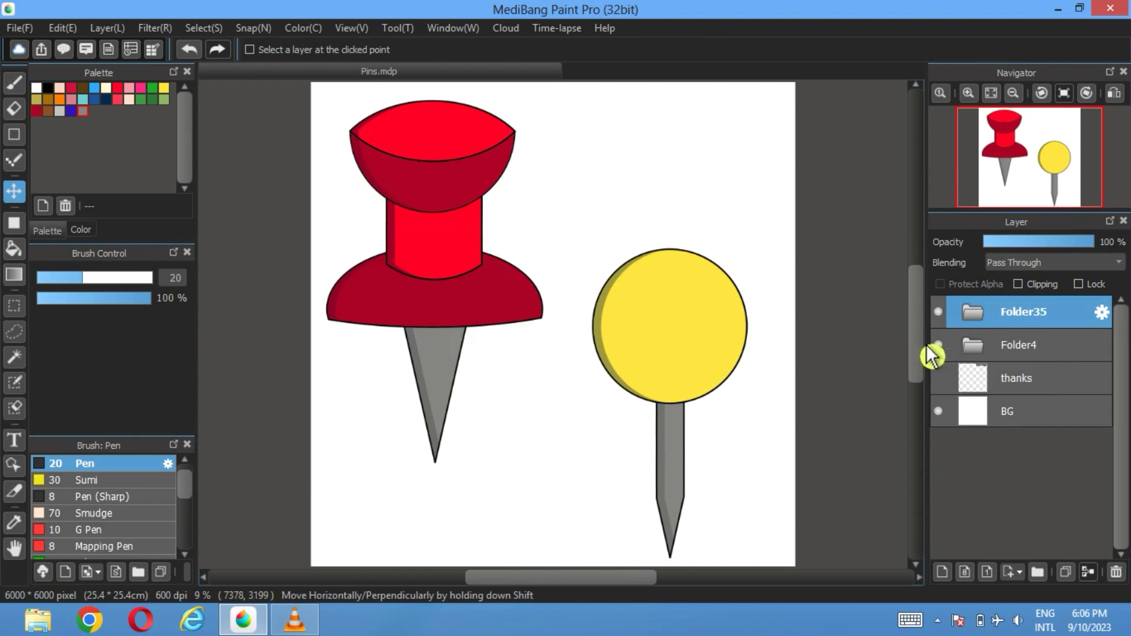
Show the thanks layer and draw a dark red heart outline on it with the Pen brush, just below the THANKS lettering
click(940, 377)
click(1027, 389)
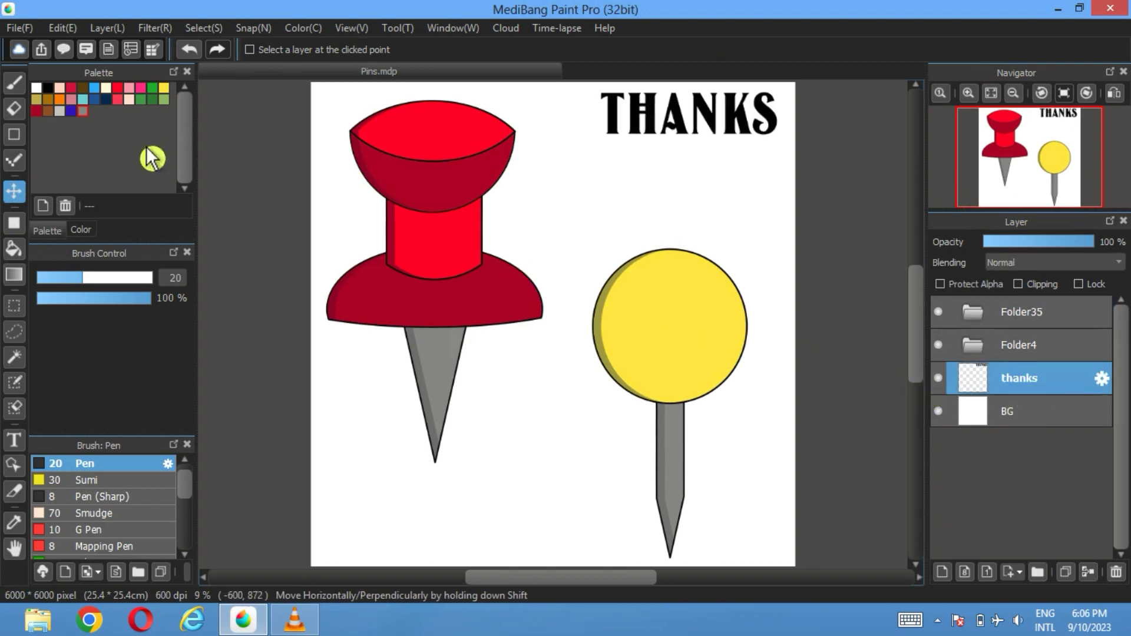
click(21, 87)
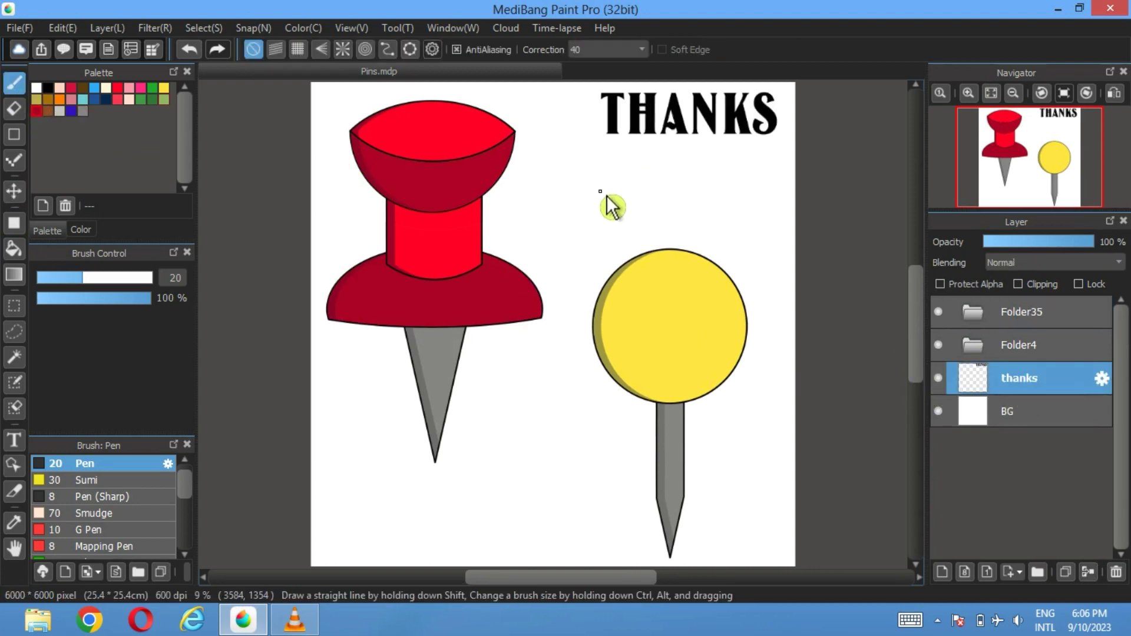
mouse_move(601, 183)
mouse_down()
mouse_move(589, 171)
mouse_move(573, 181)
mouse_up()
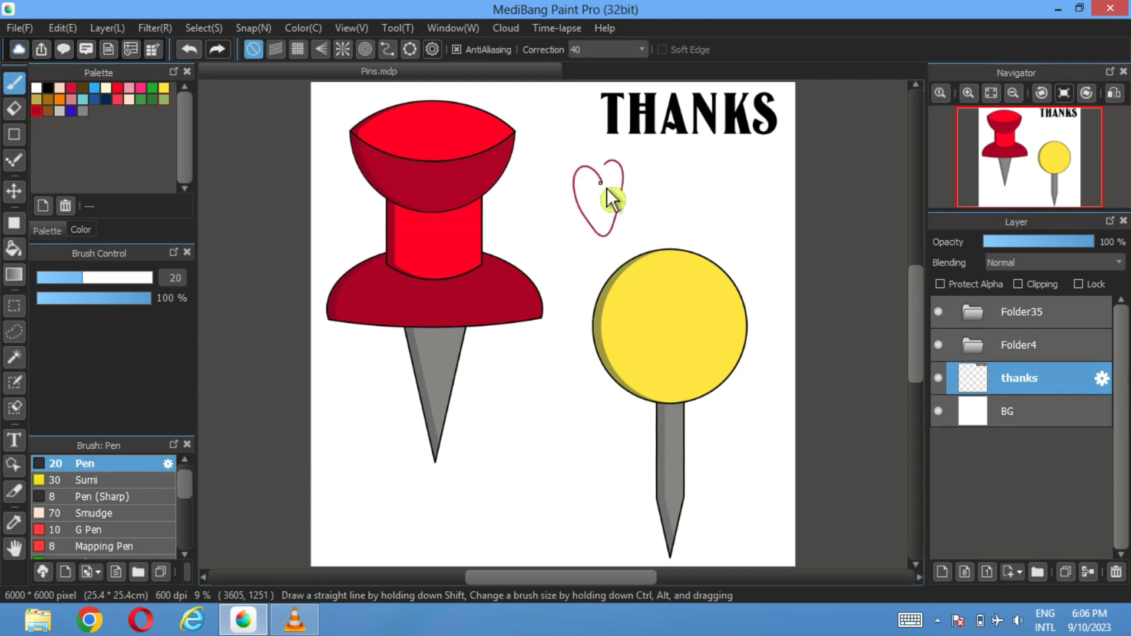
click(18, 250)
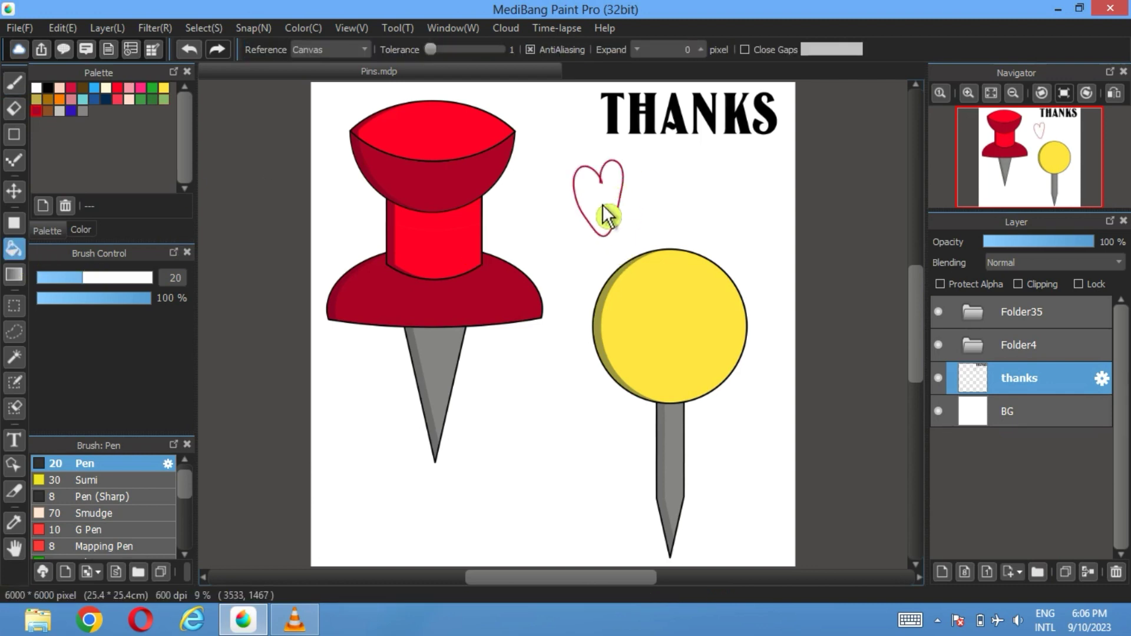